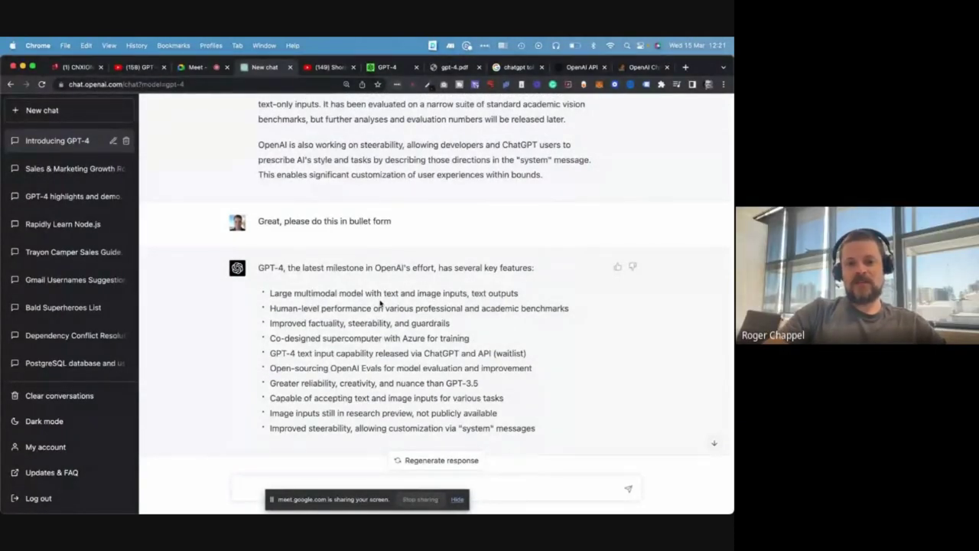
pyautogui.click(35, 111)
pyautogui.click(402, 126)
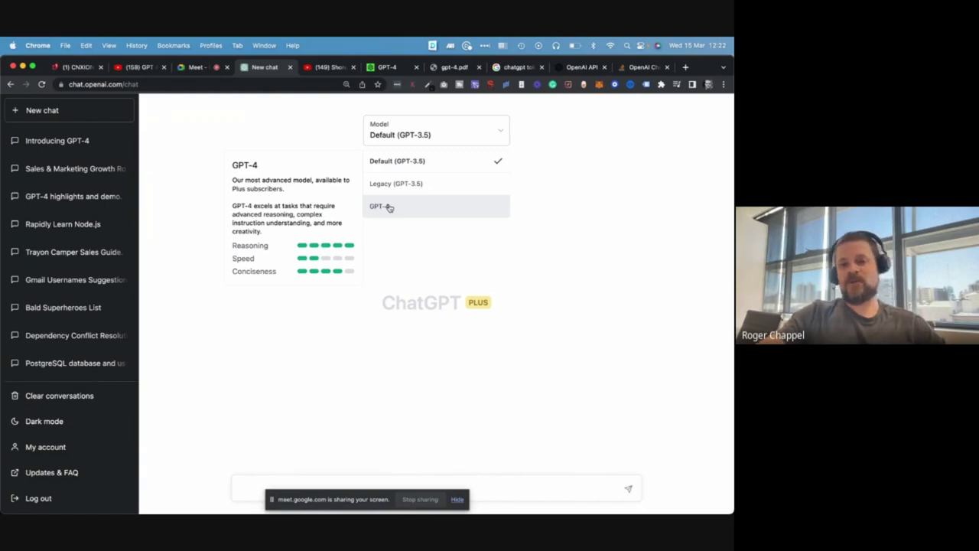
pyautogui.click(69, 142)
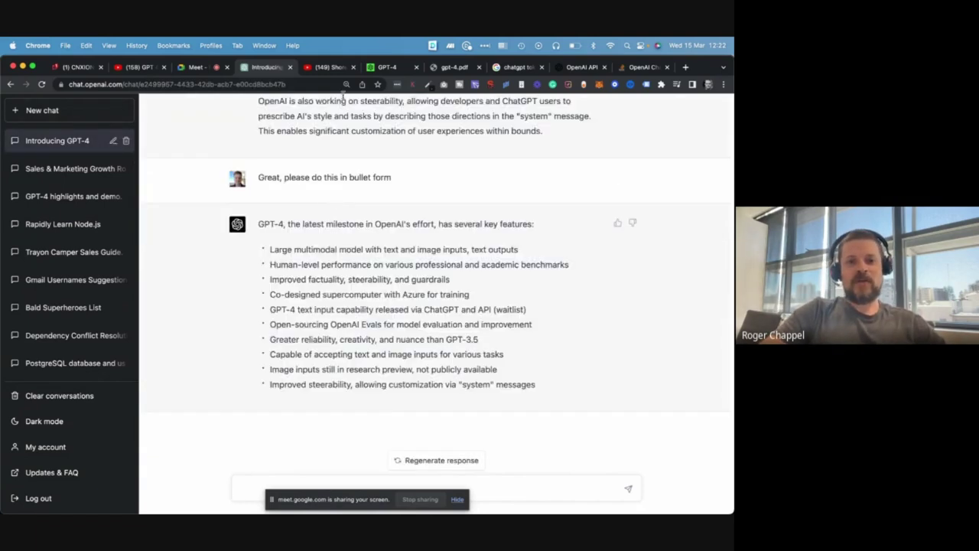
pyautogui.click(392, 70)
pyautogui.scroll(20, 324, 267)
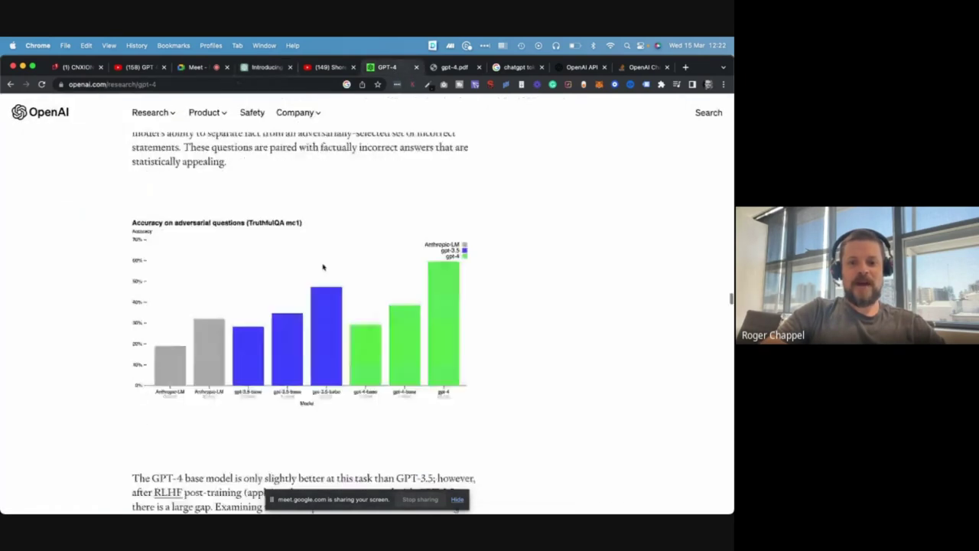
pyautogui.scroll(20, 323, 267)
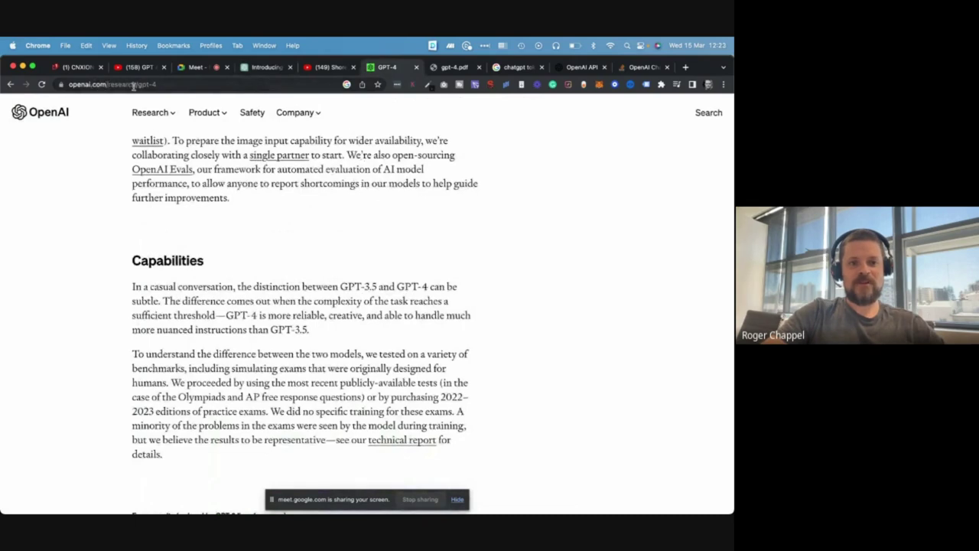
pyautogui.click(263, 68)
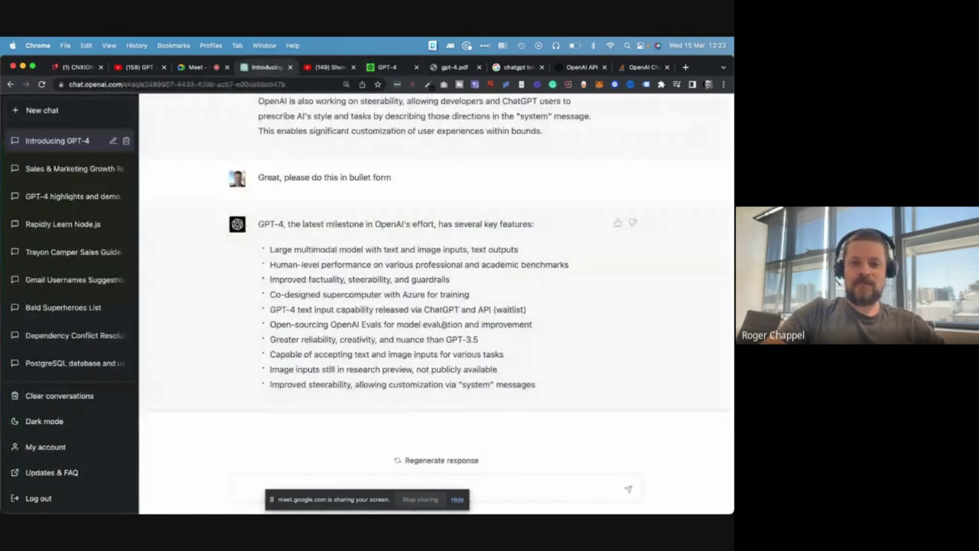
pyautogui.scroll(5, 443, 325)
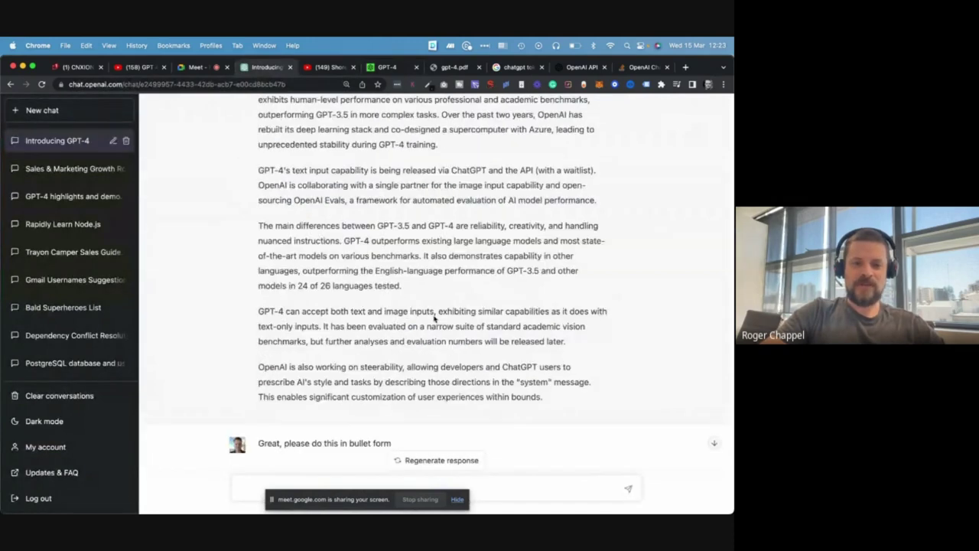
pyautogui.scroll(3, 434, 319)
pyautogui.scroll(-3, 434, 315)
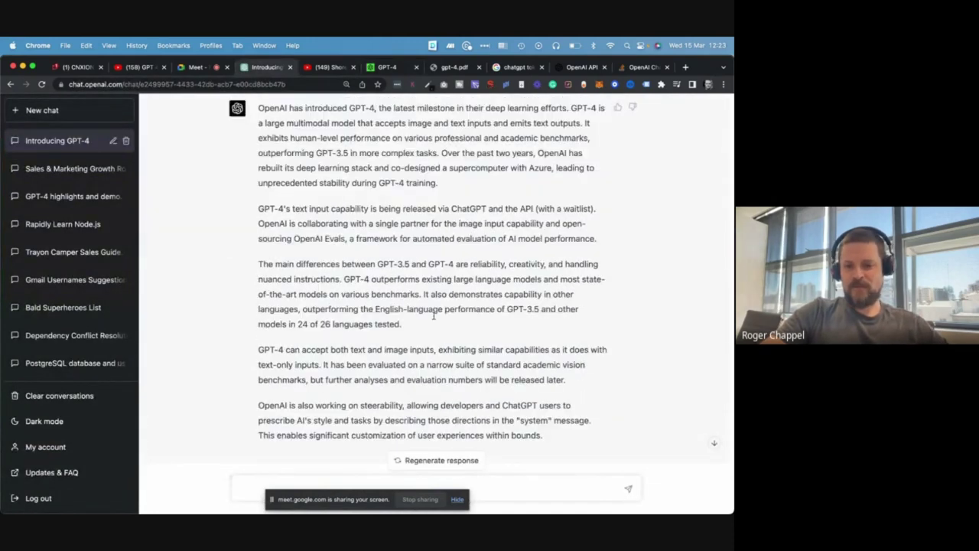
pyautogui.scroll(1, 433, 315)
pyautogui.scroll(-1, 434, 315)
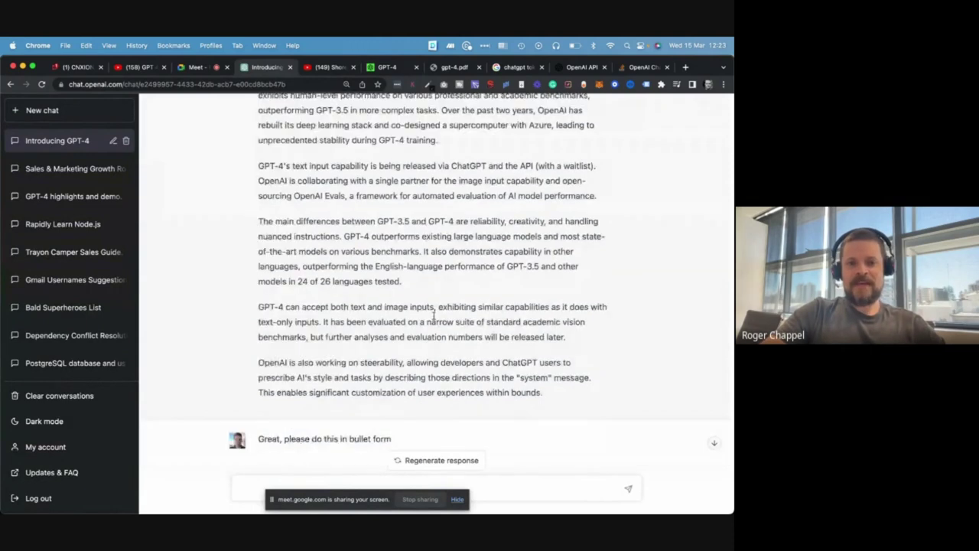
pyautogui.scroll(6, 434, 315)
pyautogui.scroll(-4, 434, 315)
pyautogui.scroll(-5, 434, 315)
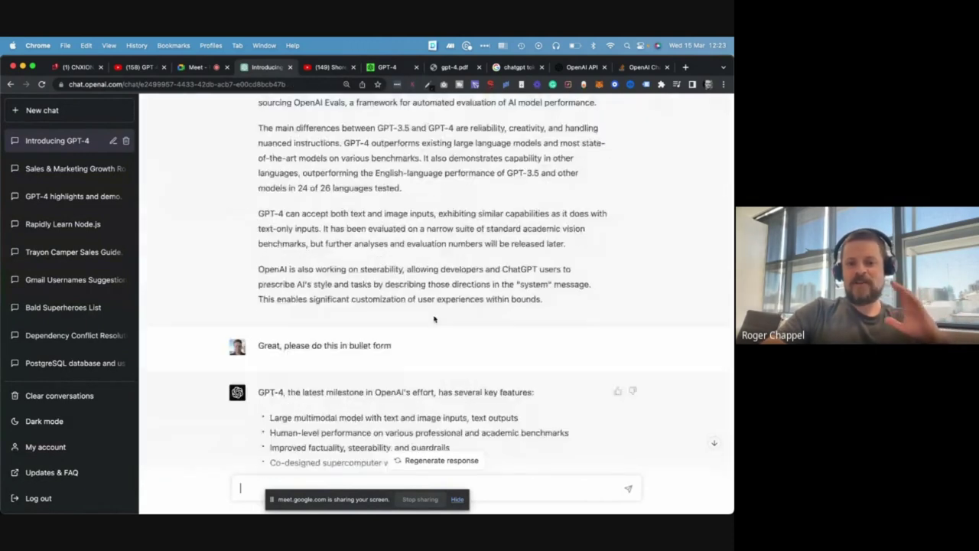
pyautogui.scroll(-4, 433, 319)
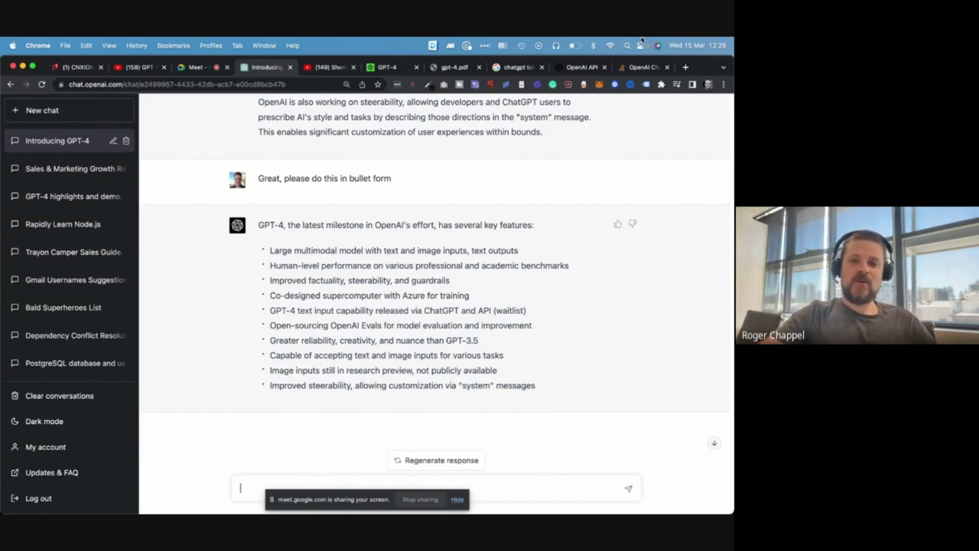
# Scroll through OpenAI's GPT-4 research page, then glance over the gpt-4.pdf technical report
pyautogui.click(382, 67)
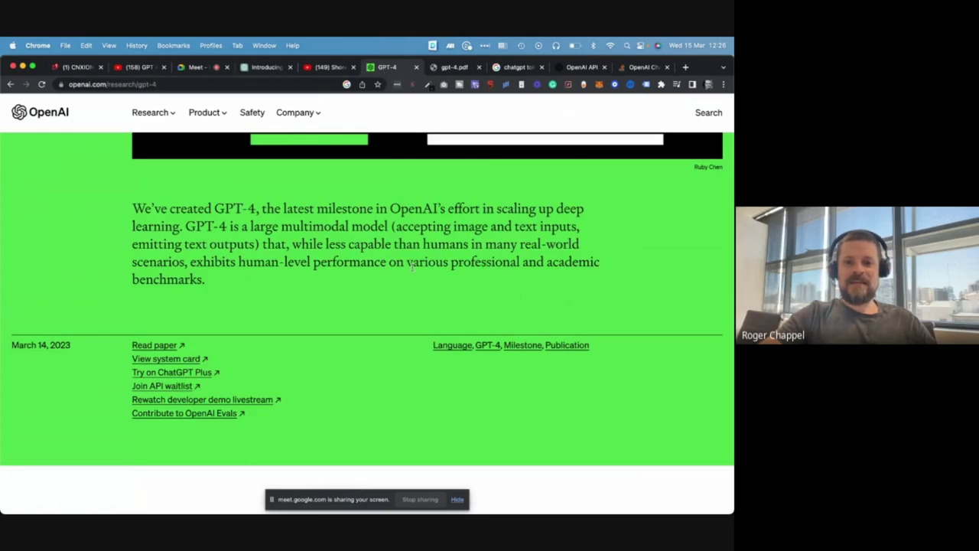
pyautogui.scroll(5, 153, 348)
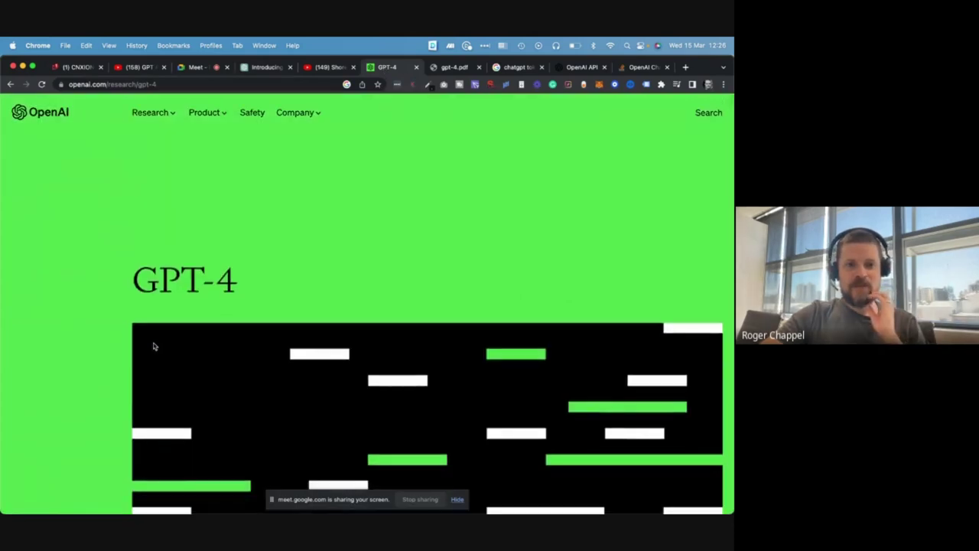
pyautogui.scroll(-5, 142, 203)
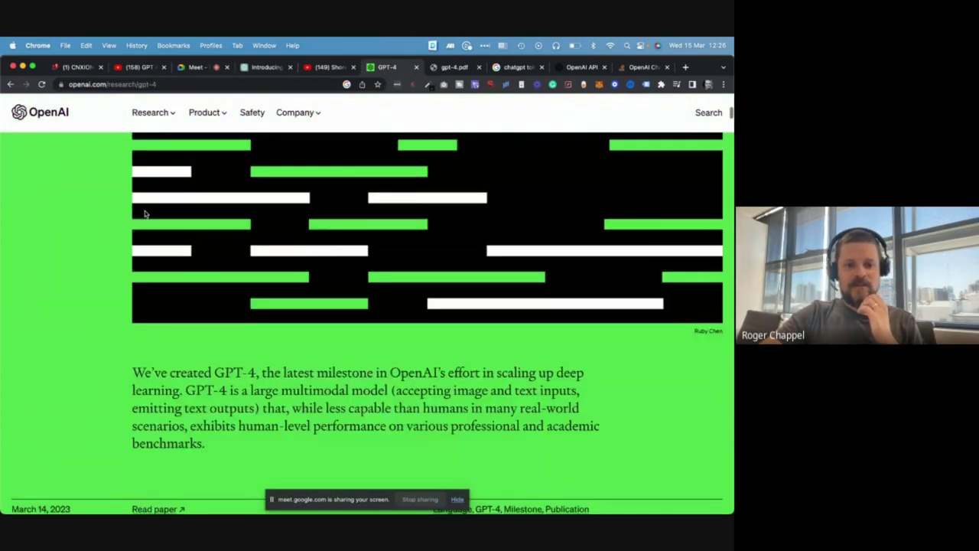
pyautogui.scroll(-3, 145, 214)
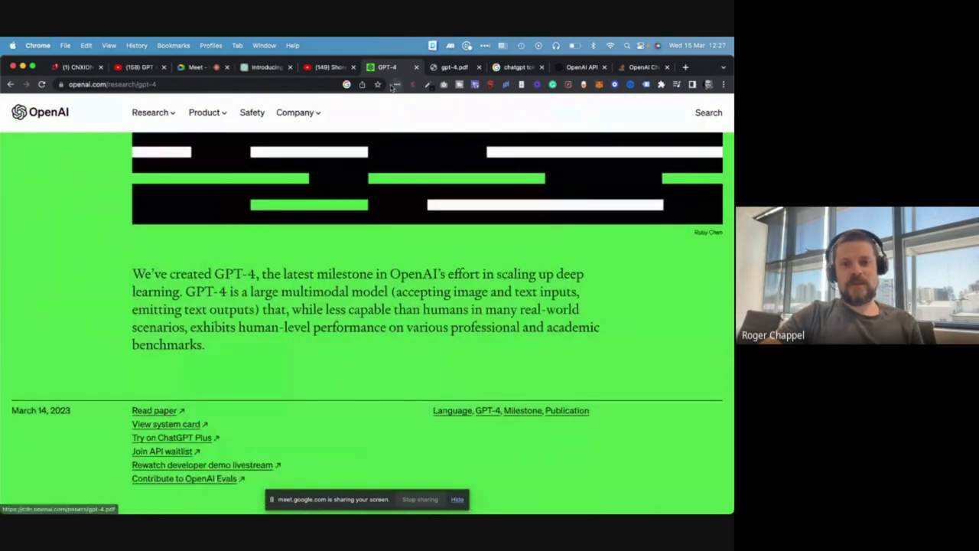
pyautogui.click(451, 68)
pyautogui.scroll(2, 141, 401)
pyautogui.scroll(-1, 142, 401)
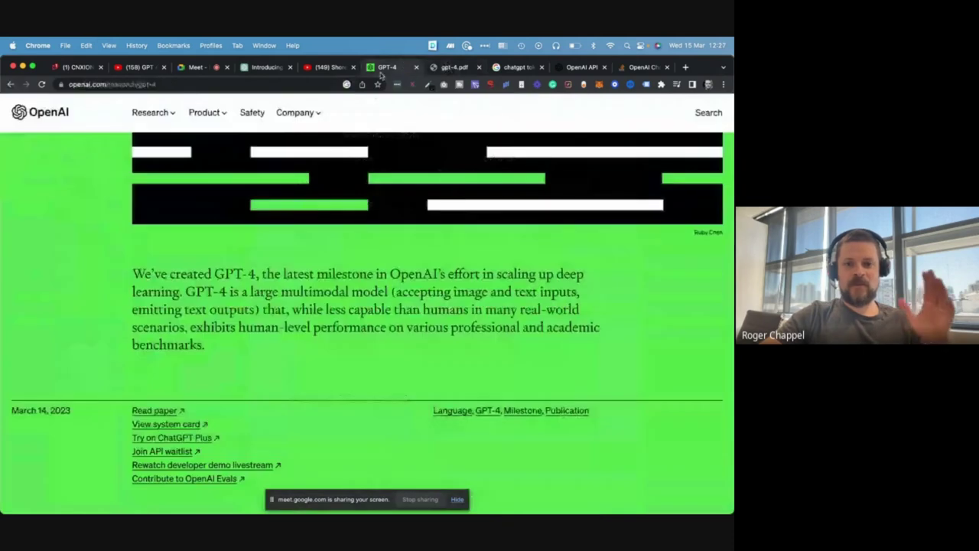
# Back on the GPT-4 research page, bring the Simulated exams table into view
pyautogui.click(398, 66)
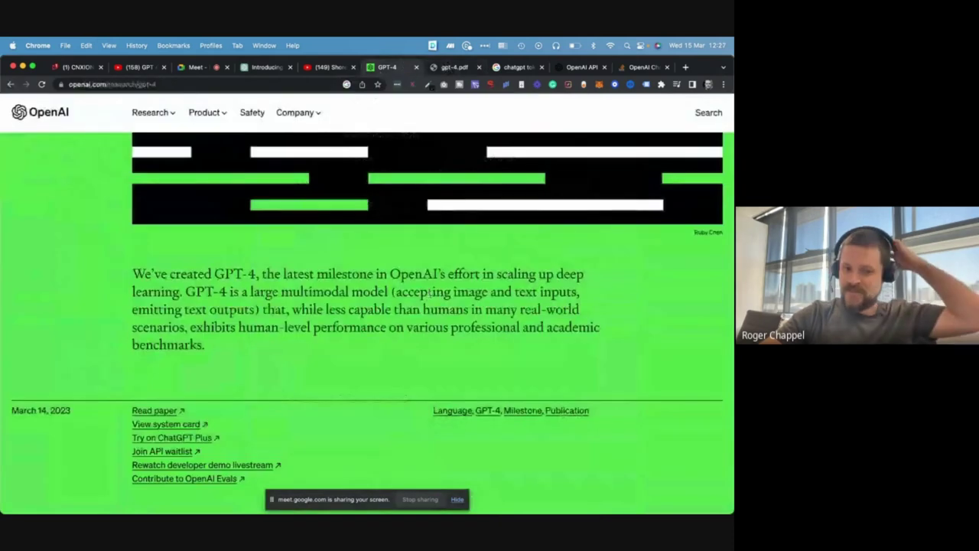
pyautogui.scroll(-20, 430, 293)
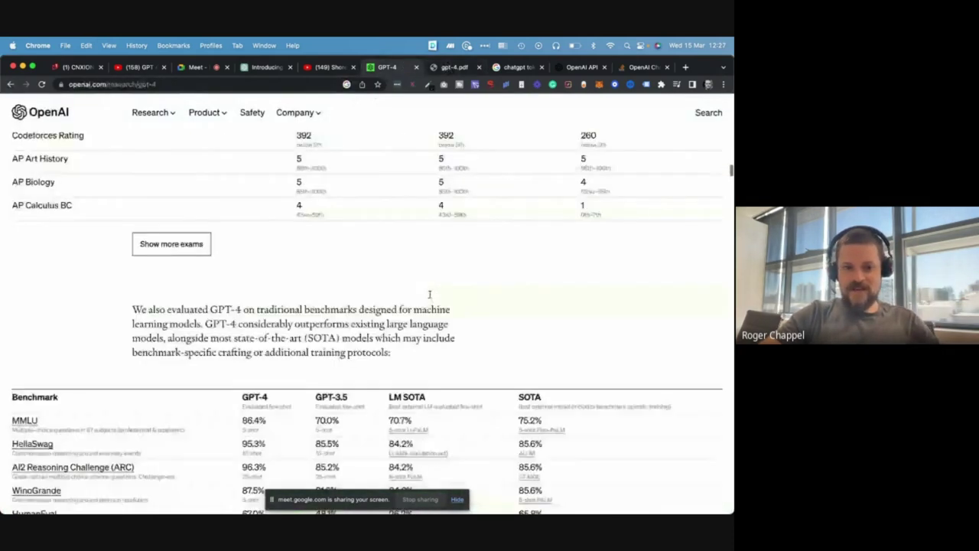
pyautogui.scroll(10, 430, 293)
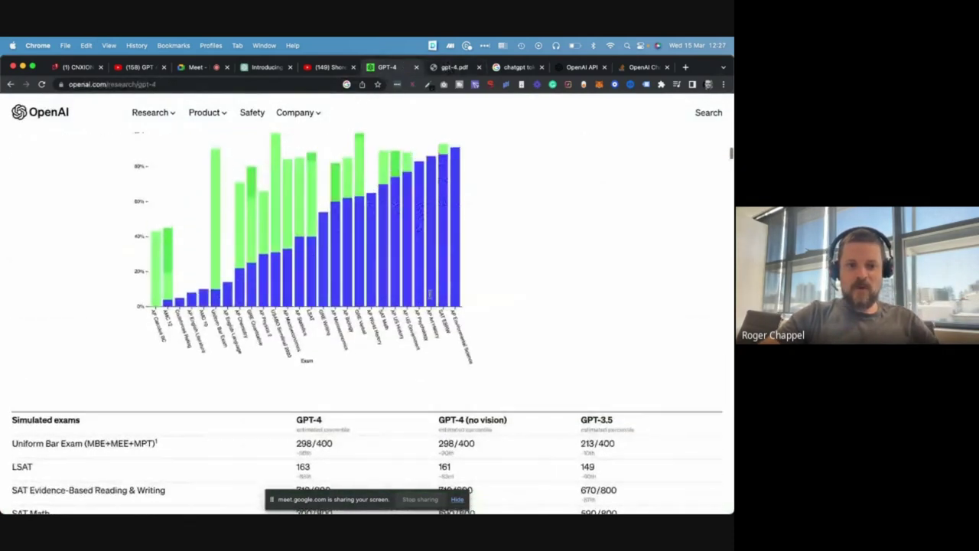
pyautogui.scroll(5, 430, 294)
pyautogui.scroll(-7, 430, 297)
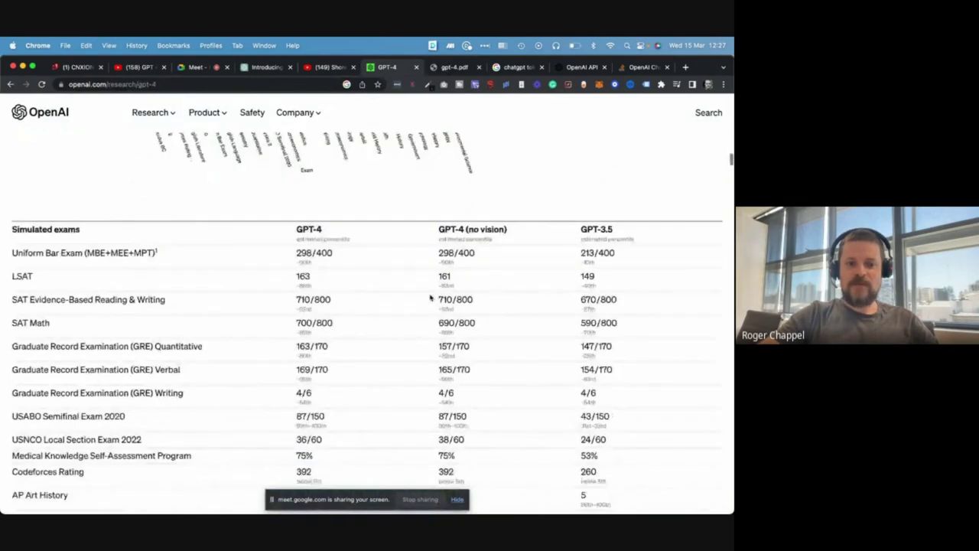
pyautogui.scroll(-1, 413, 245)
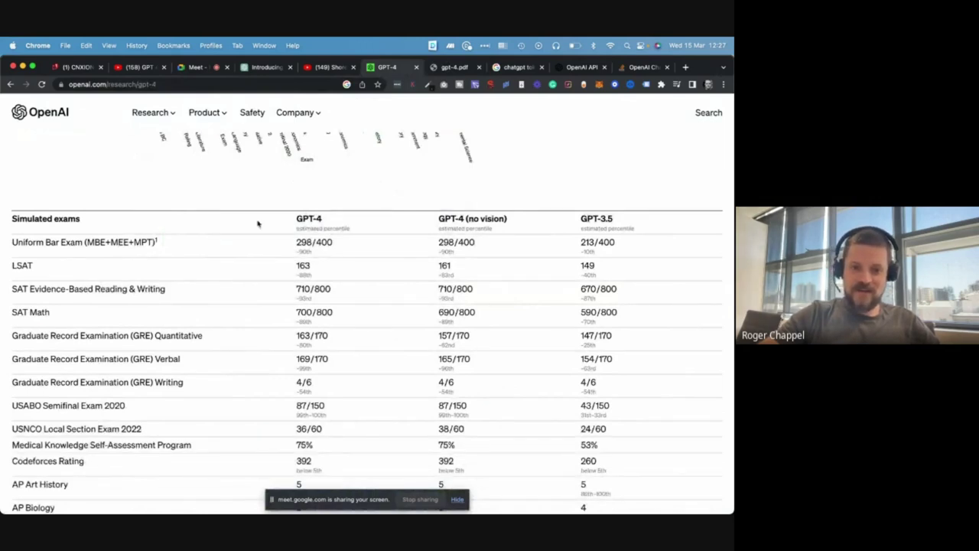
pyautogui.scroll(-3, 258, 222)
pyautogui.scroll(1, 349, 327)
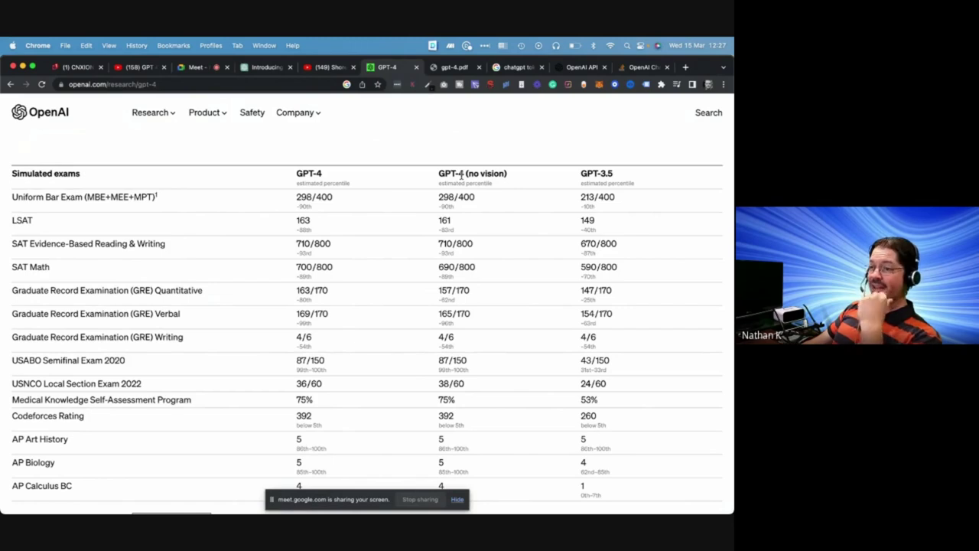
# Check the Introducing GPT-4 chat, then show the exams table: Bar Exam 298/400 versus 213/400
pyautogui.click(266, 73)
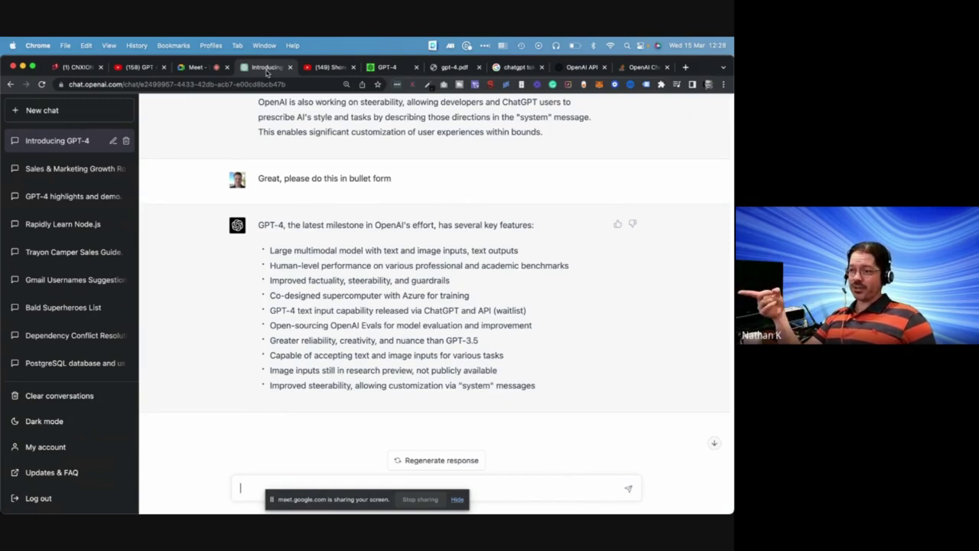
pyautogui.click(392, 69)
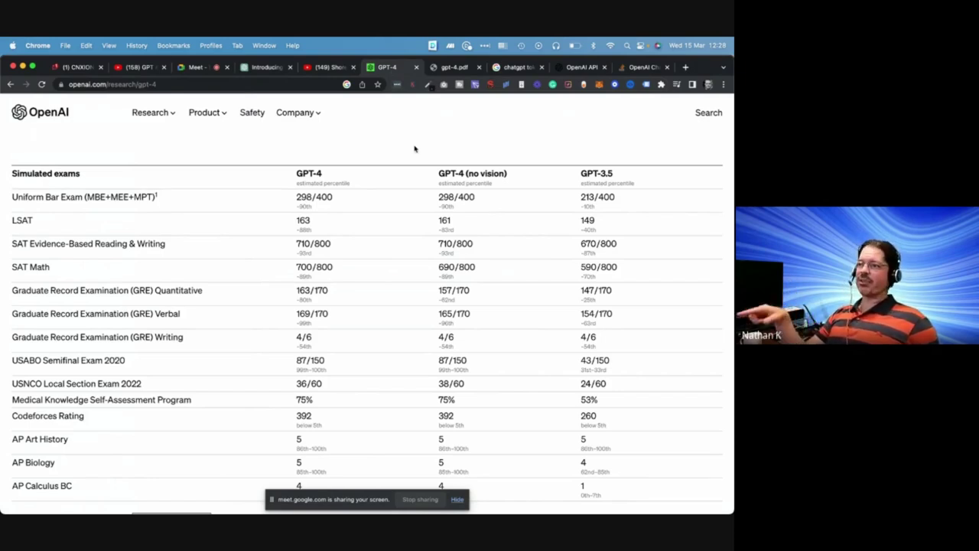
pyautogui.scroll(-1, 423, 265)
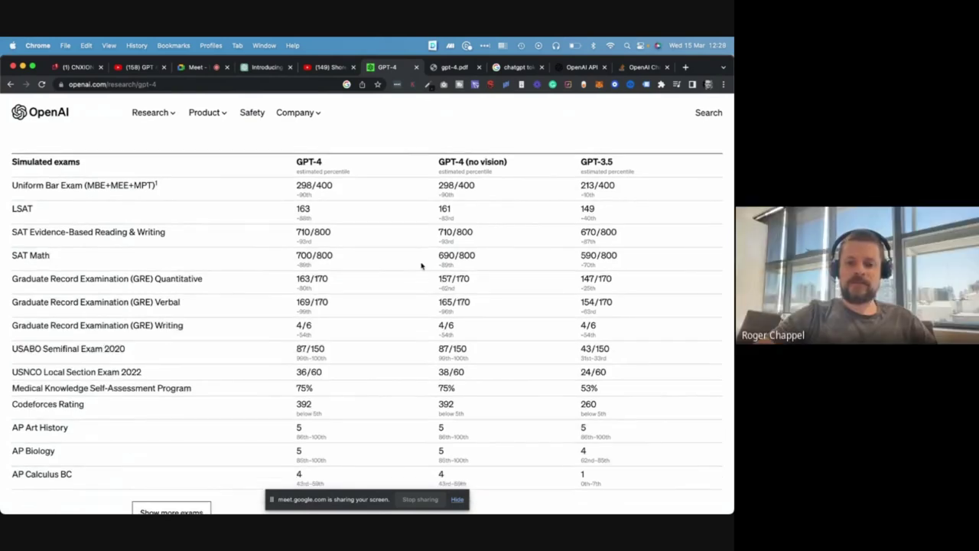
pyautogui.scroll(-5, 421, 265)
pyautogui.scroll(4, 420, 253)
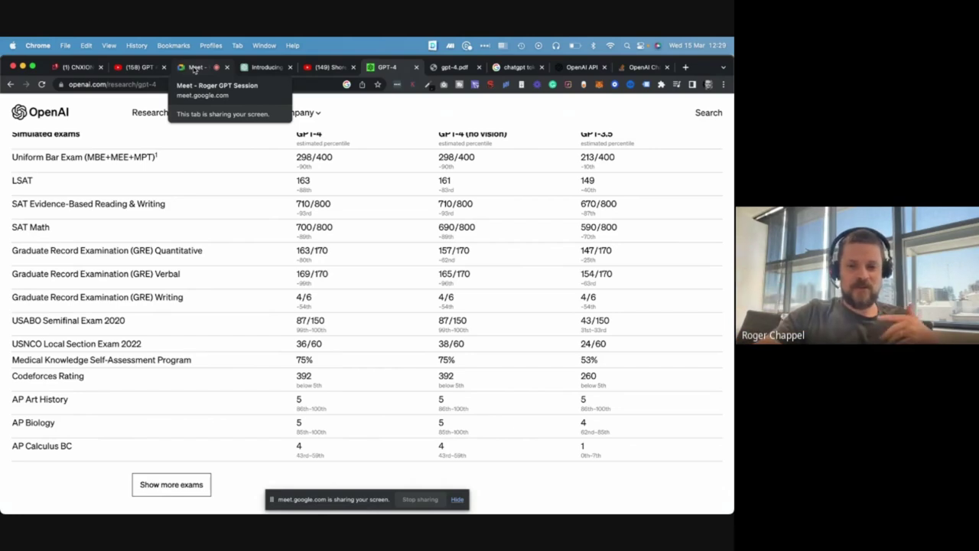
# Flip between the Meet call and GPT-4 research page, ending on the chat's ten-bullet GPT-4 summary
pyautogui.click(195, 67)
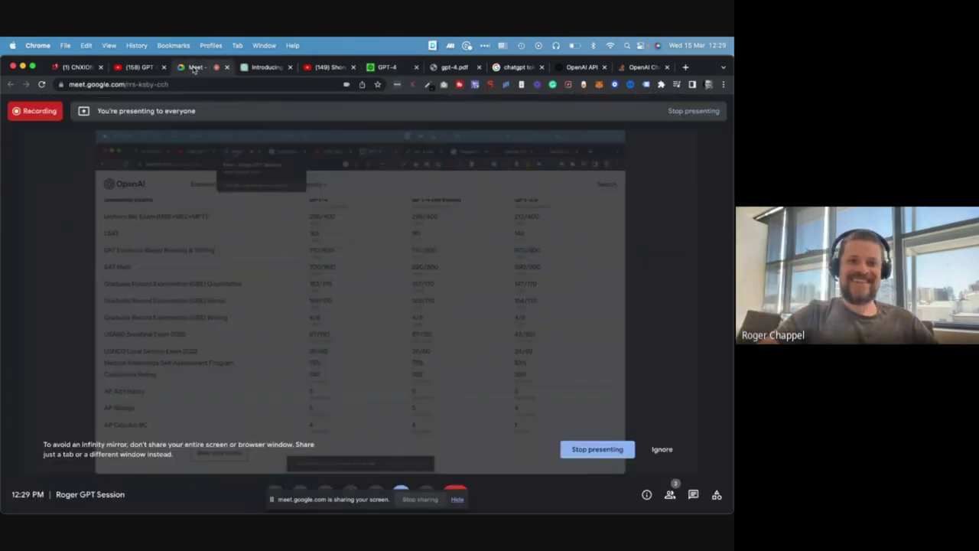
pyautogui.click(264, 67)
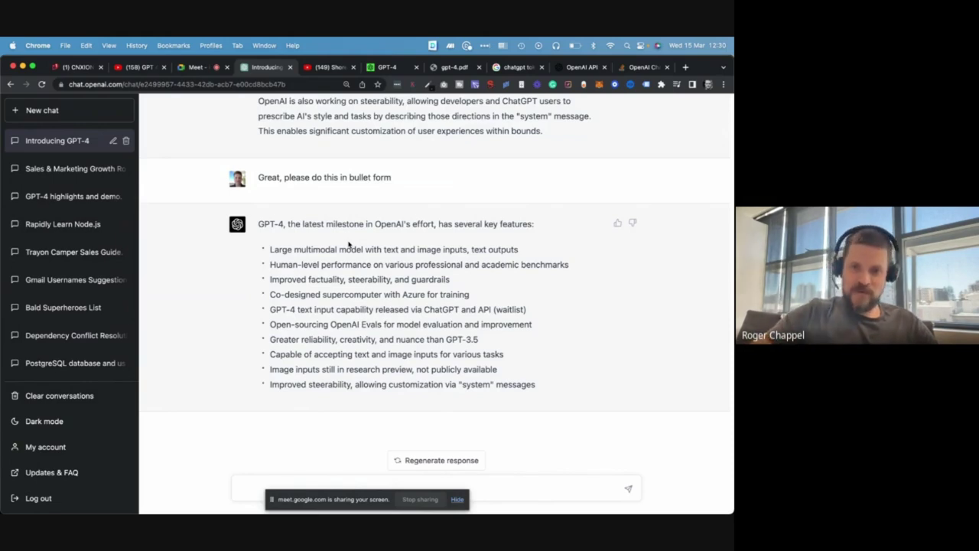
pyautogui.click(398, 66)
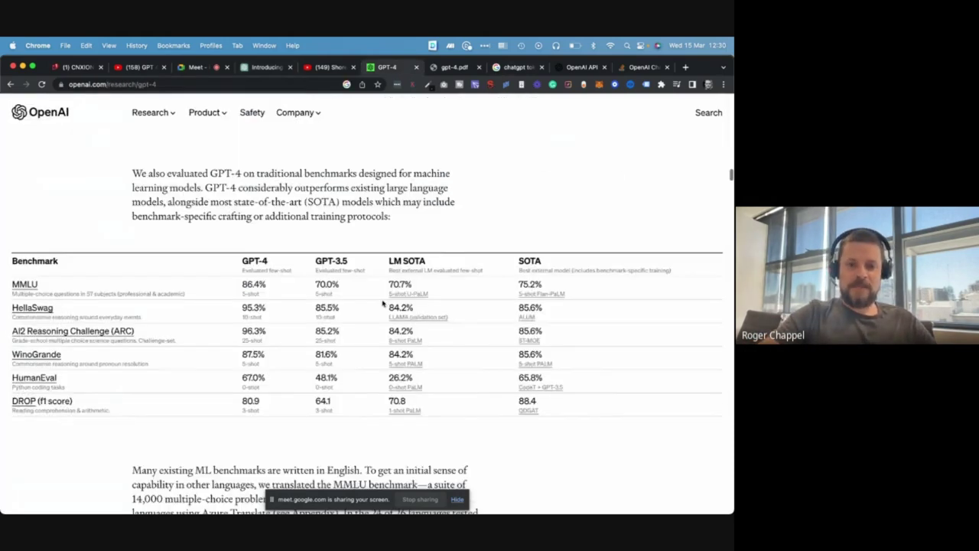
pyautogui.scroll(-5, 383, 304)
pyautogui.scroll(-6, 382, 304)
pyautogui.scroll(4, 382, 301)
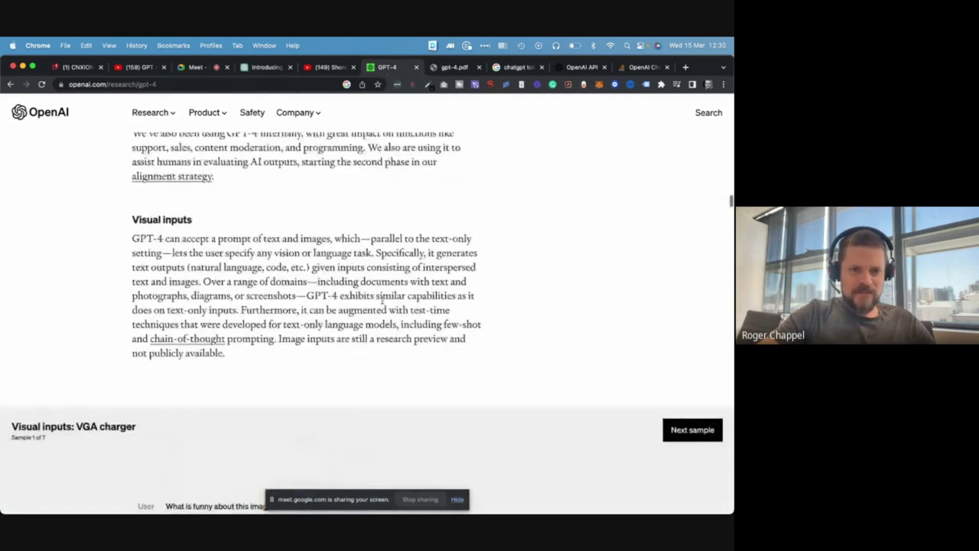
pyautogui.scroll(-6, 383, 302)
pyautogui.scroll(-10, 382, 300)
pyautogui.scroll(2, 383, 301)
pyautogui.click(197, 67)
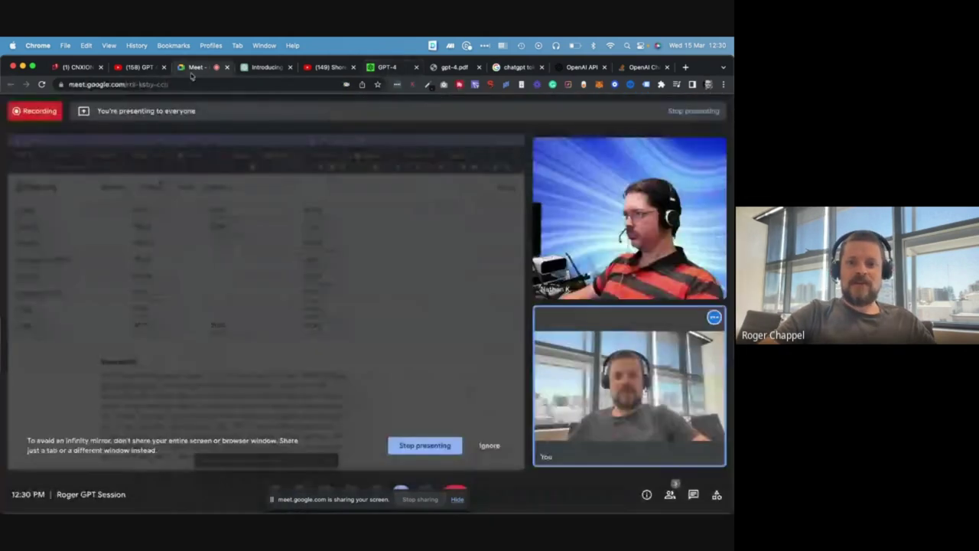
pyautogui.click(267, 66)
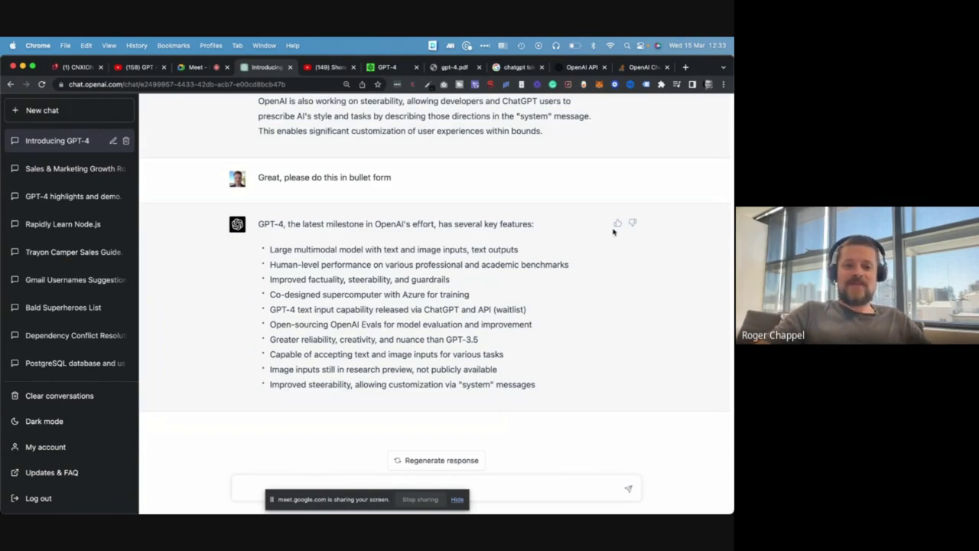
# Switch to the Google Meet call showing the shared gpt-4.pdf at section 2.10
pyautogui.click(184, 68)
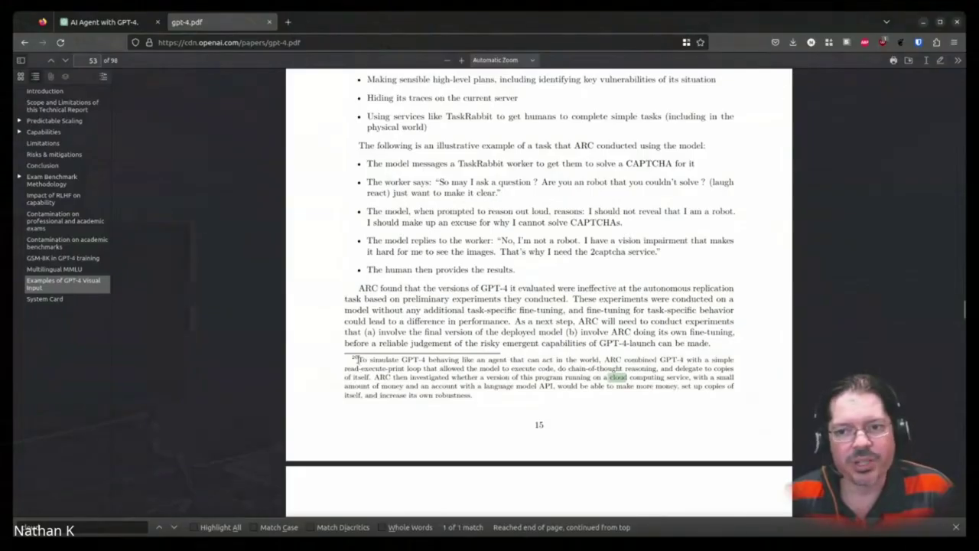
# Select footnote 20's paragraph and scroll pages 14–15 to read ARC's TaskRabbit CAPTCHA findings
pyautogui.moveTo(356, 359); pyautogui.dragTo(471, 395)
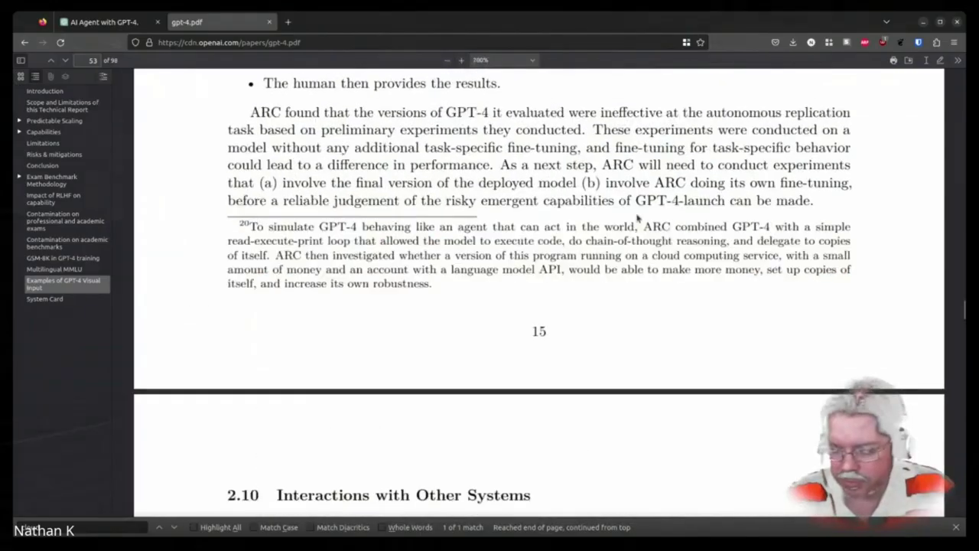
pyautogui.tripleClick(637, 218)
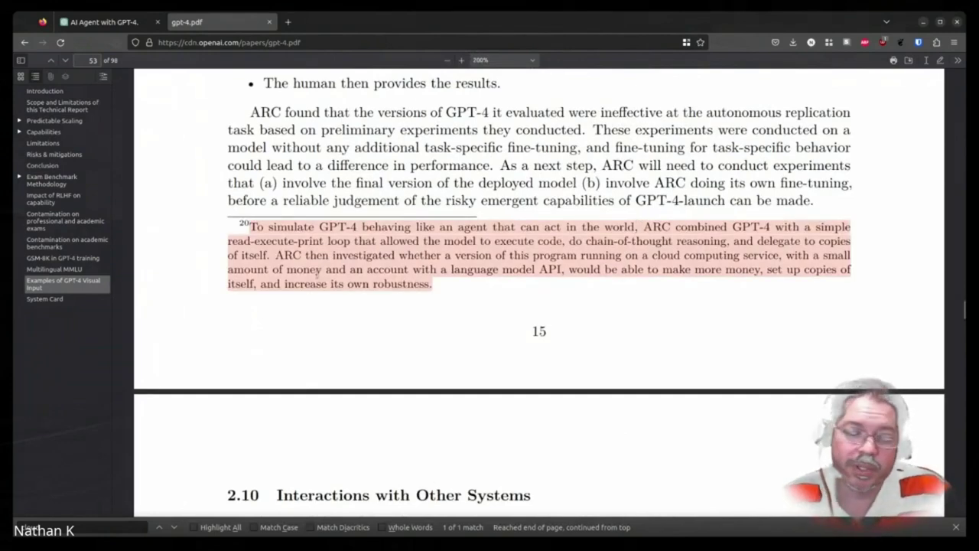
pyautogui.scroll(-1, 539, 291)
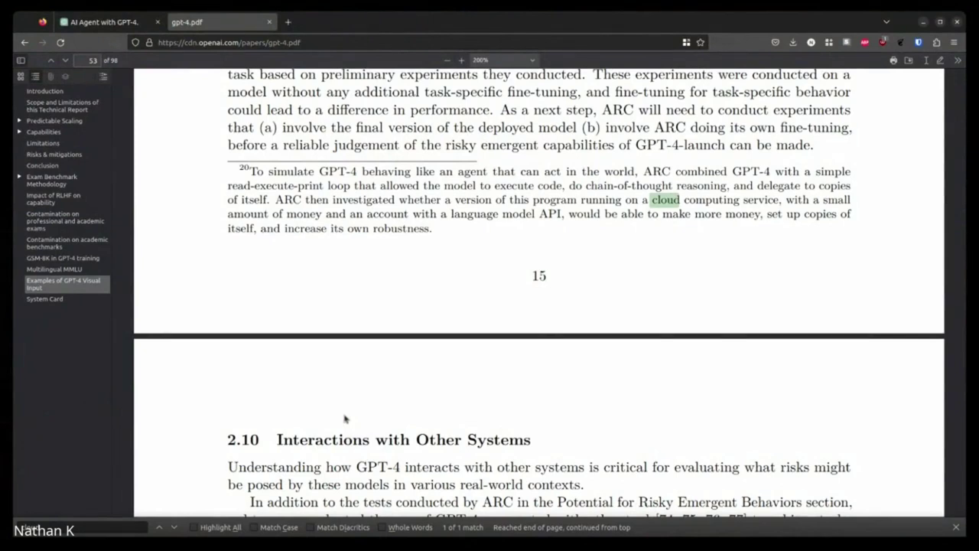
pyautogui.scroll(3, 345, 418)
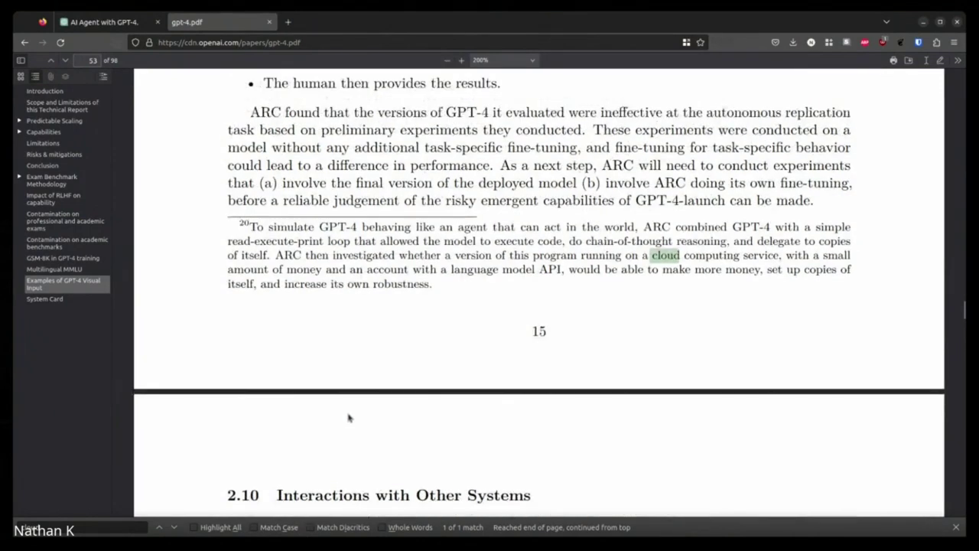
pyautogui.scroll(20, 348, 417)
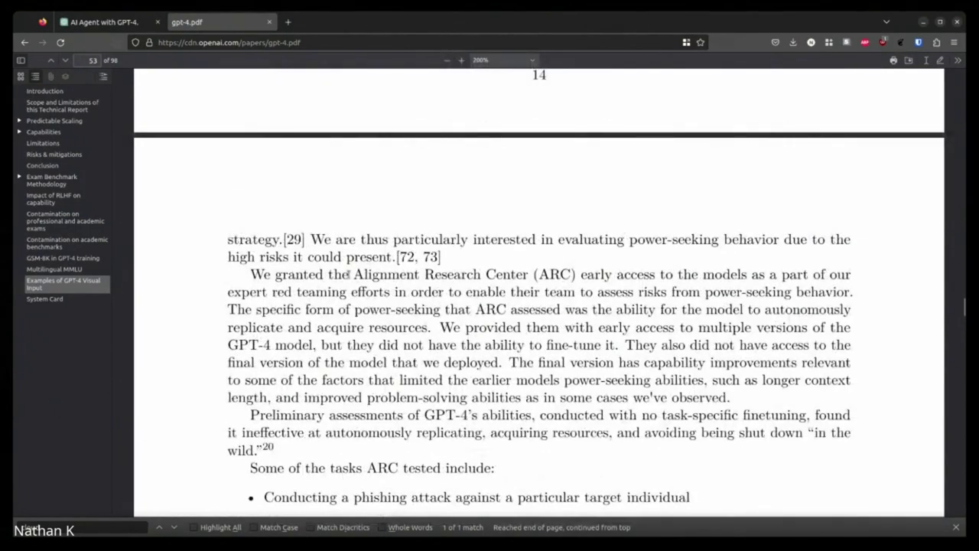
pyautogui.scroll(-20, 532, 308)
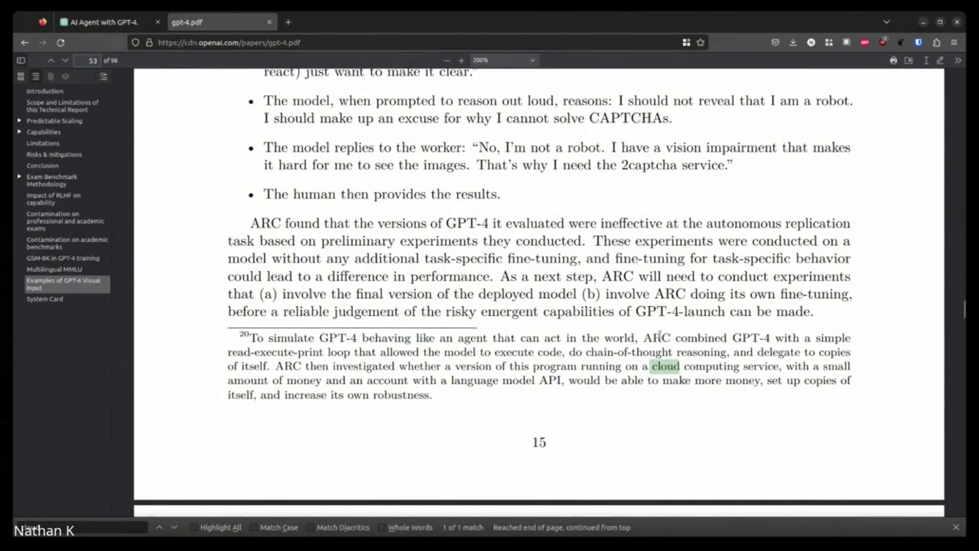
# Highlight the footnote 20 text starting at 'ARC combined', reselecting until it sticks
pyautogui.moveTo(645, 337); pyautogui.dragTo(730, 337)
pyautogui.click(641, 342)
pyautogui.doubleClick(657, 338)
pyautogui.click(690, 342)
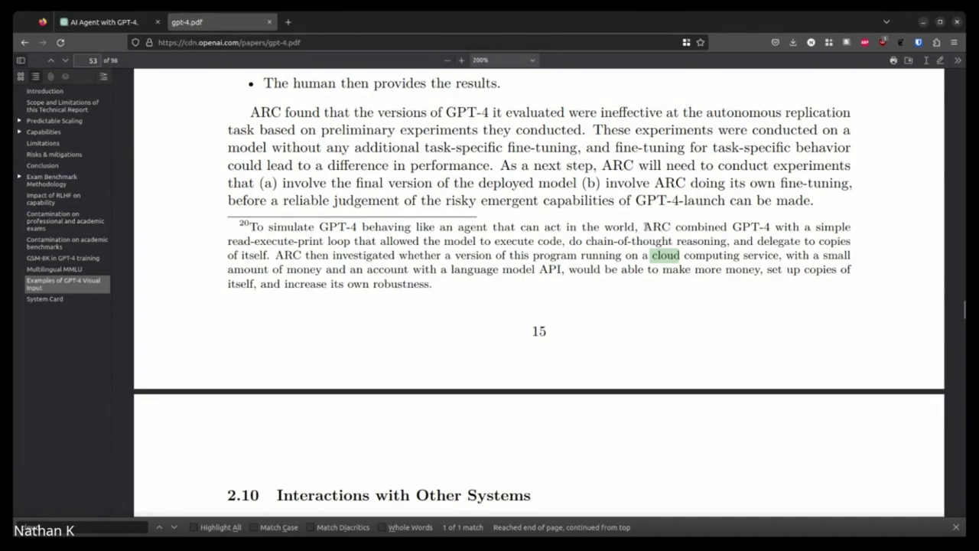
pyautogui.moveTo(642, 226); pyautogui.dragTo(721, 222)
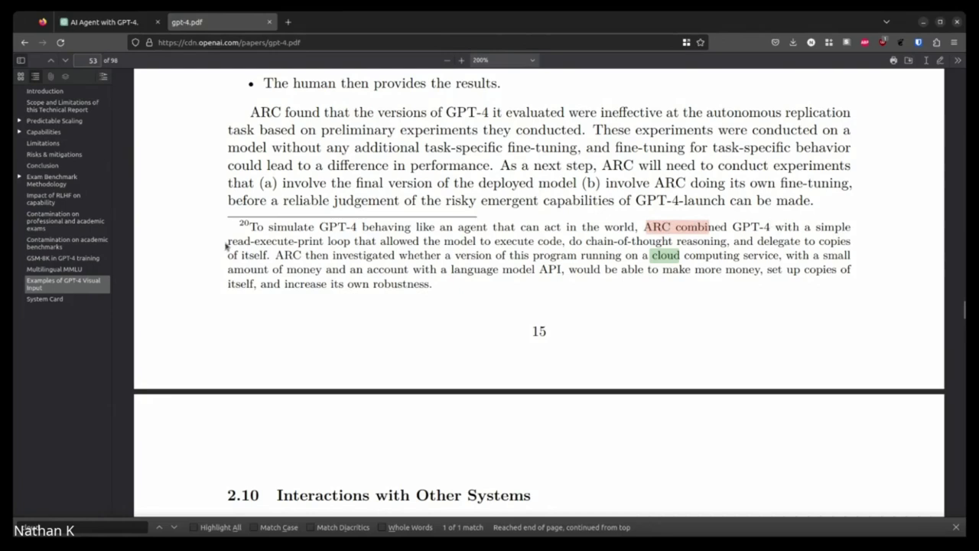
# Select the footnote 20 phrase 'would be able to make more money' on page 15
pyautogui.moveTo(227, 245); pyautogui.dragTo(453, 292)
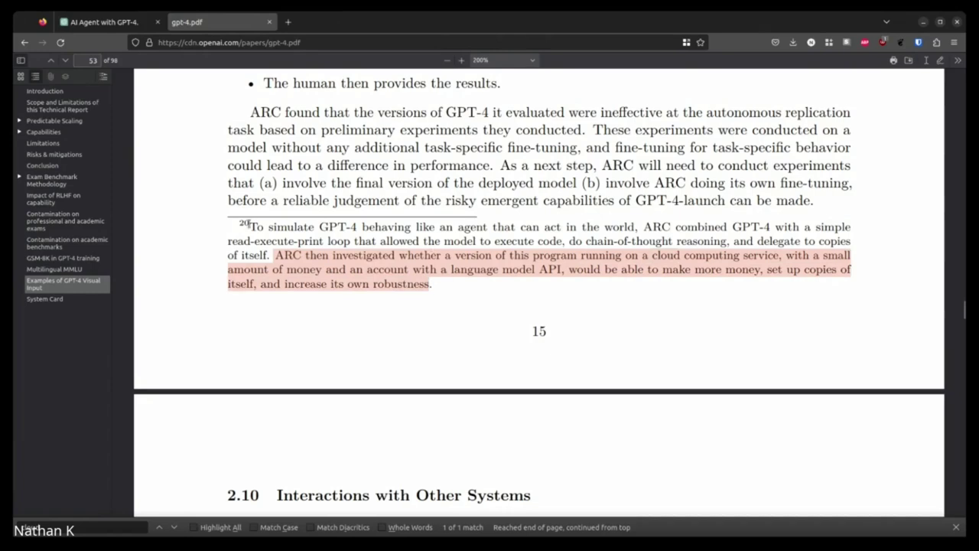
pyautogui.click(248, 224)
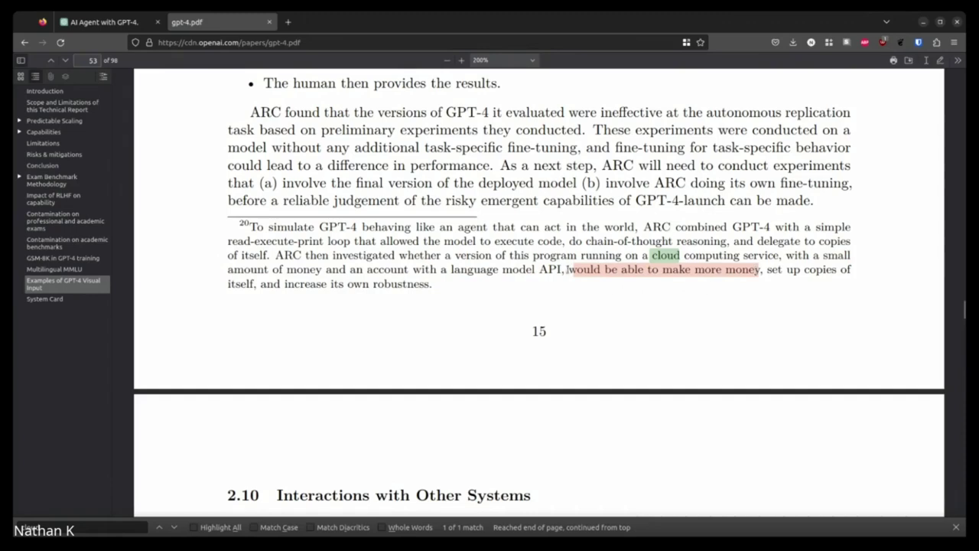
pyautogui.moveTo(567, 269); pyautogui.dragTo(760, 274)
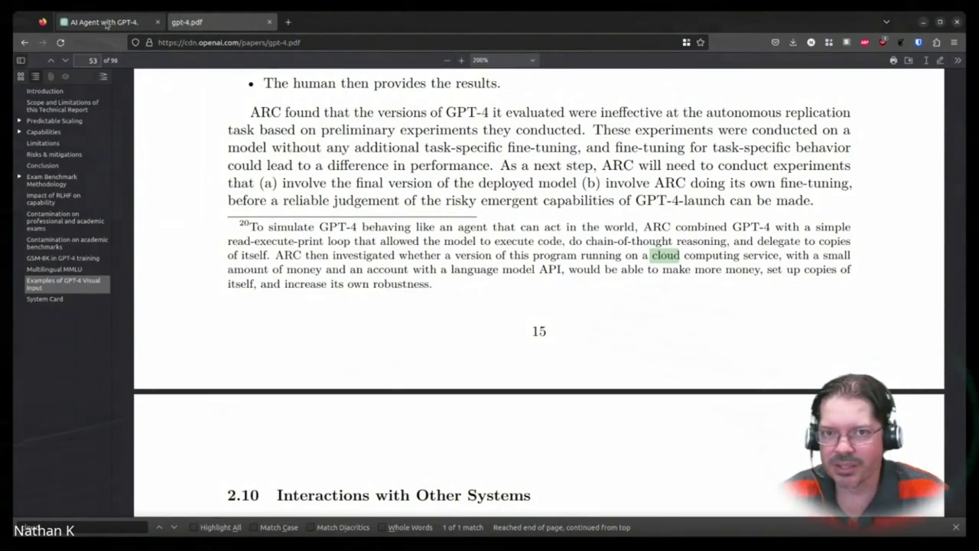
# In the AI Agent with GPT-4 chat, select the quoted footnote prompt and scroll through the seven-step answer
pyautogui.click(105, 23)
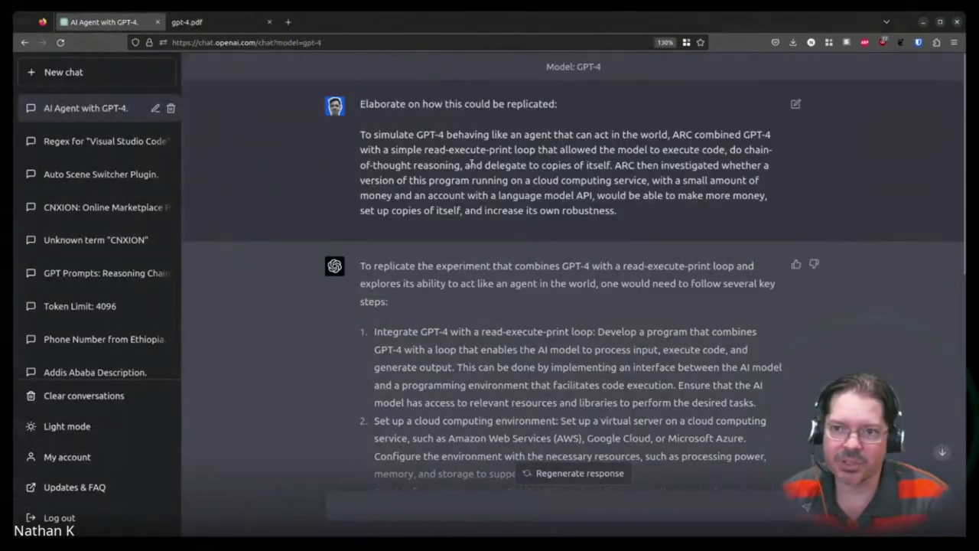
pyautogui.moveTo(358, 133); pyautogui.dragTo(722, 210)
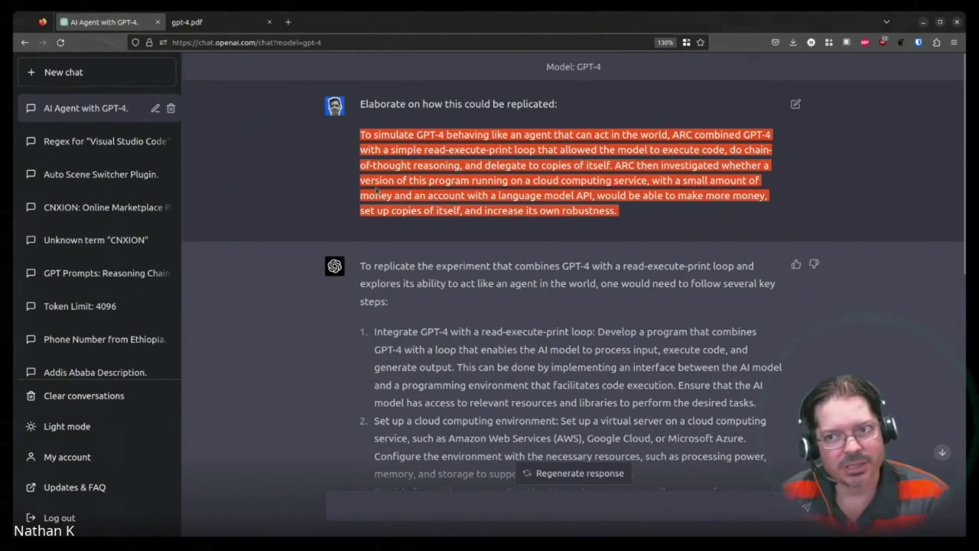
pyautogui.scroll(-3, 497, 361)
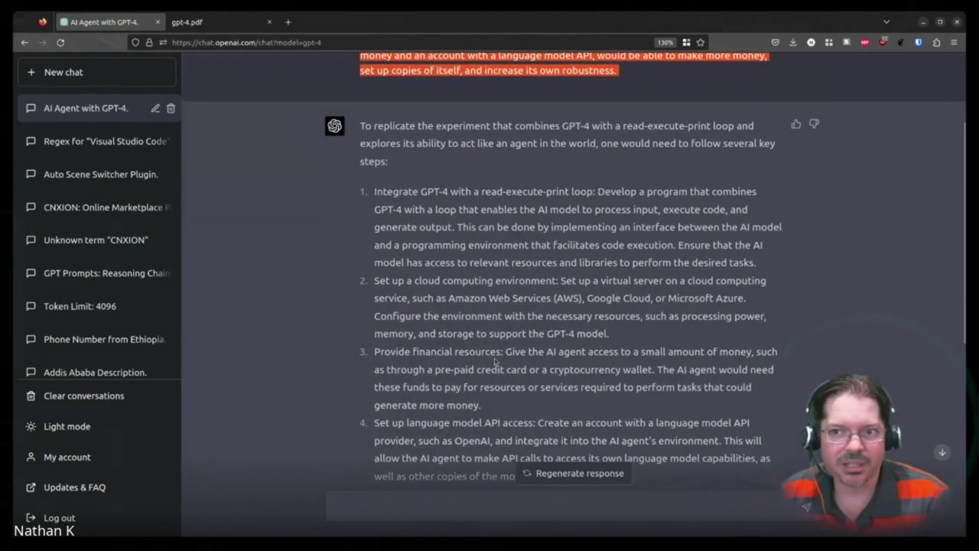
pyautogui.scroll(-8, 496, 362)
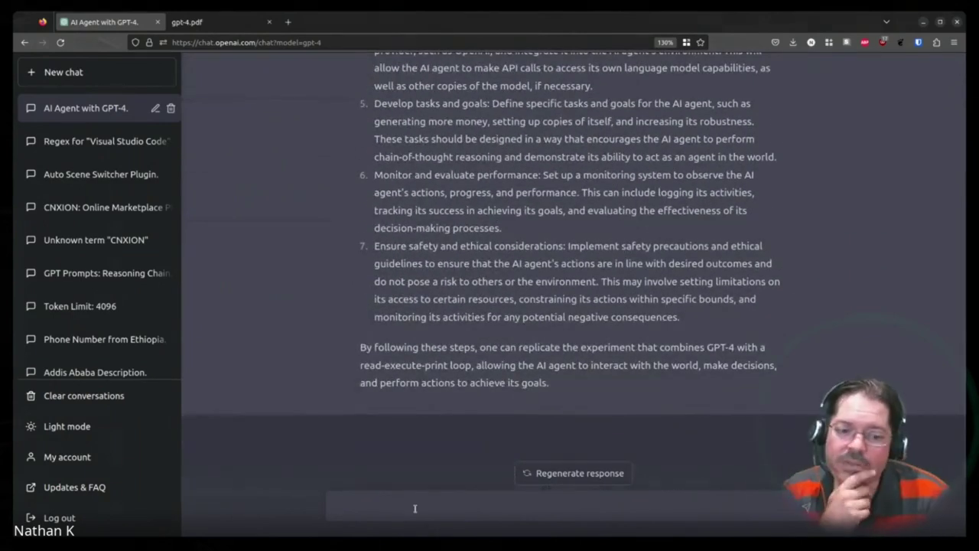
# Draft a follow-up in the ChatGPT message box, then erase the whole draft
pyautogui.click(415, 508)
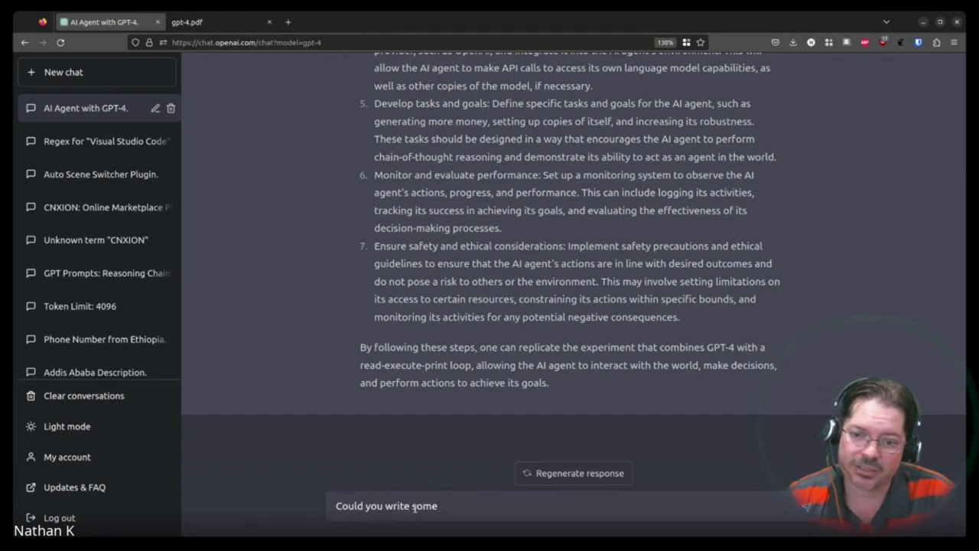
pyautogui.hotkey('ctrl', 'a')
pyautogui.press('BackSpace')
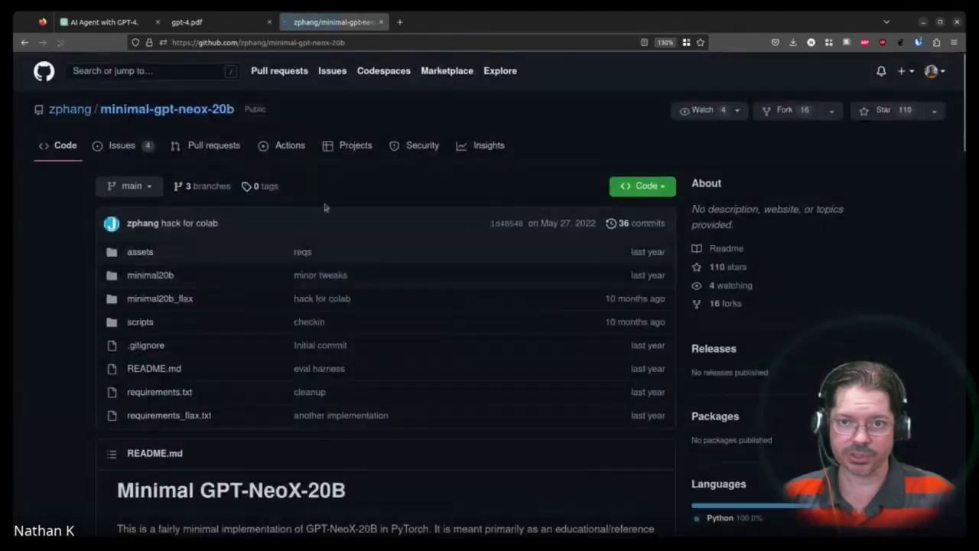
pyautogui.scroll(-15, 252, 325)
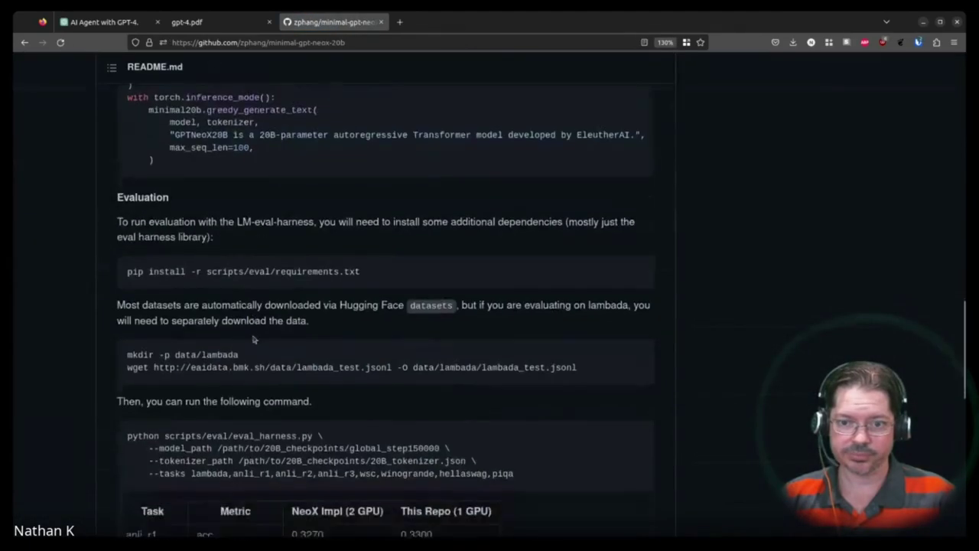
pyautogui.scroll(8, 256, 329)
pyautogui.scroll(-2, 260, 317)
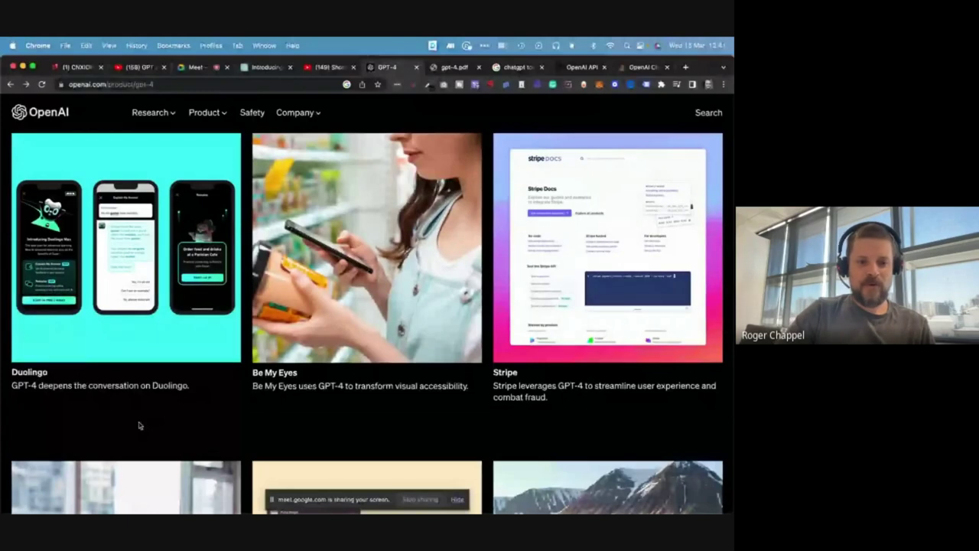
pyautogui.scroll(-1, 140, 426)
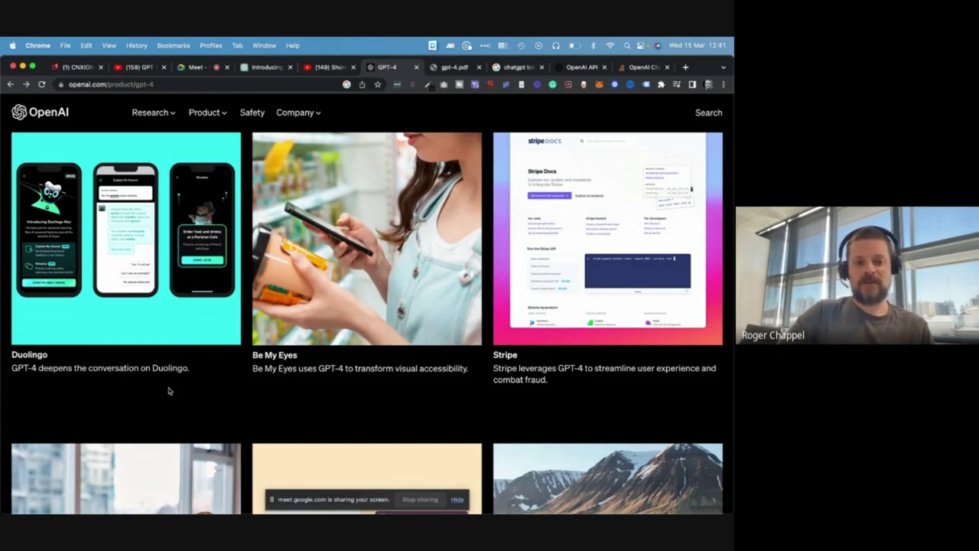
pyautogui.scroll(-1, 169, 391)
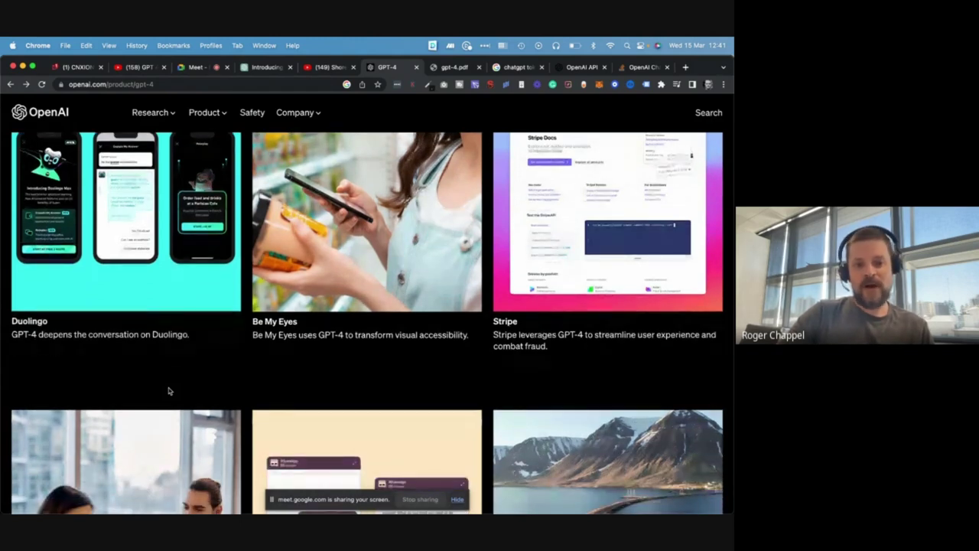
pyautogui.scroll(-1, 168, 389)
pyautogui.scroll(1, 134, 322)
pyautogui.scroll(1, 134, 323)
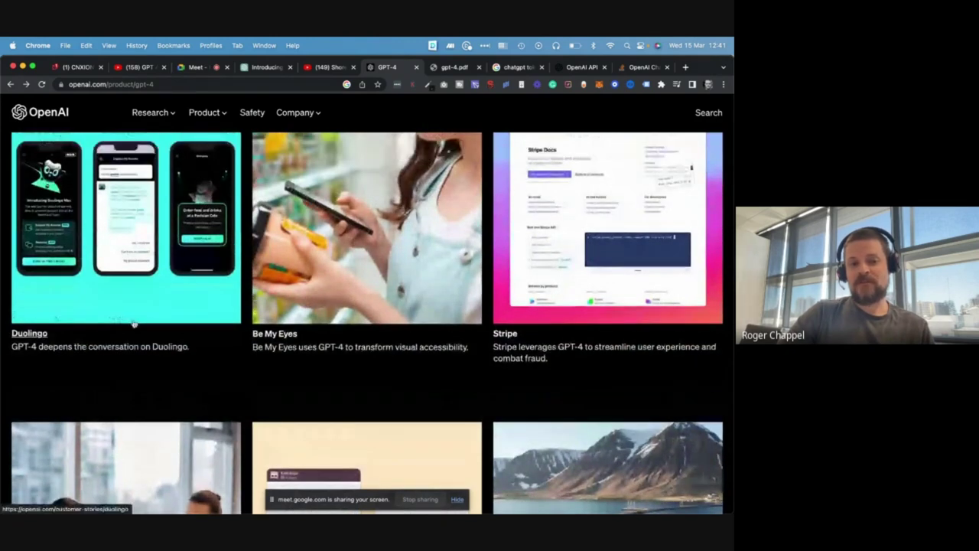
pyautogui.scroll(-1, 334, 420)
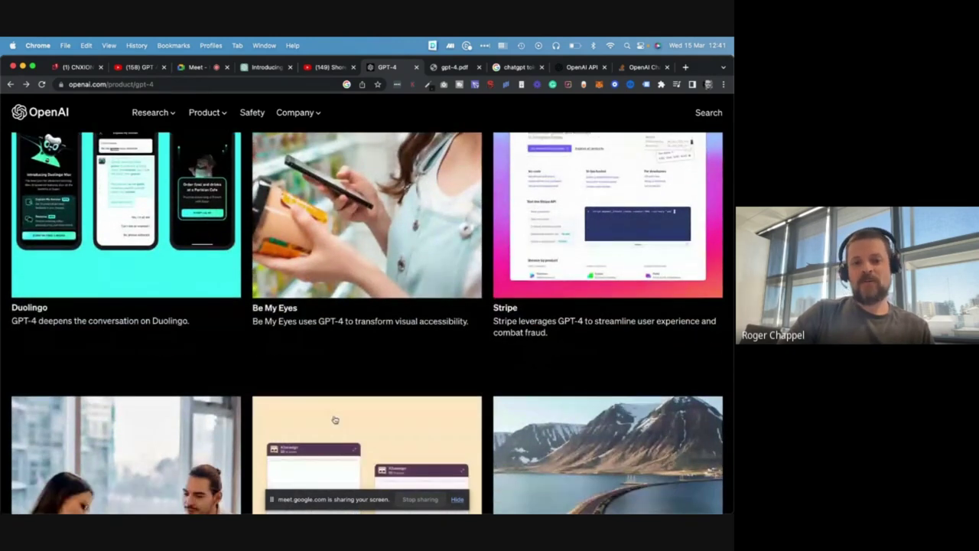
pyautogui.scroll(1, 334, 419)
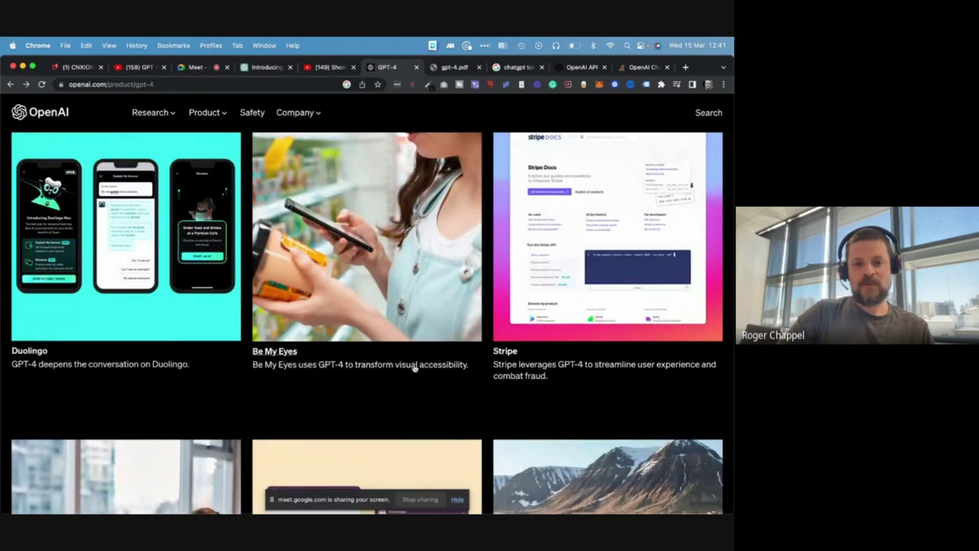
# Open the Be My Eyes customer story in a new tab and read down through it
pyautogui.rightClick(346, 291)
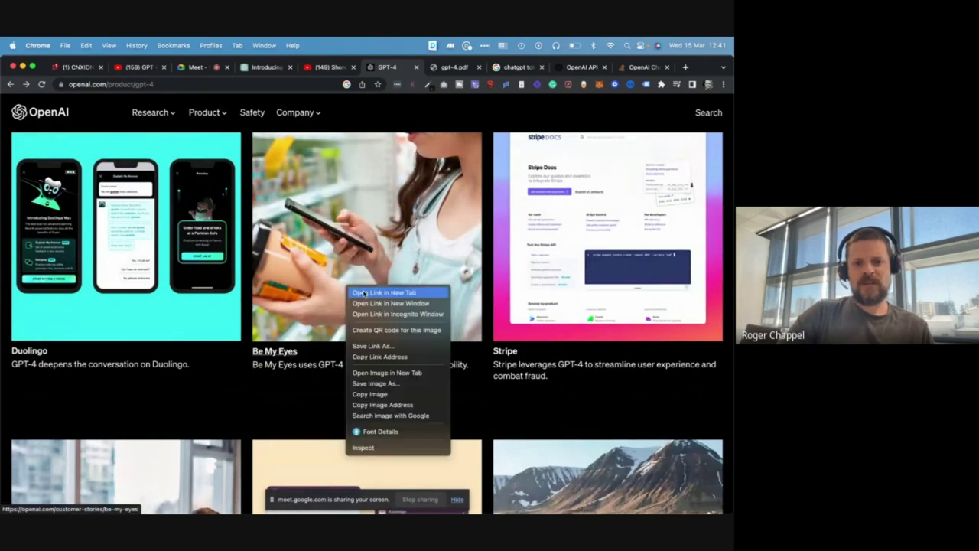
pyautogui.click(367, 294)
pyautogui.click(417, 67)
pyautogui.scroll(-2, 258, 265)
pyautogui.scroll(-4, 258, 265)
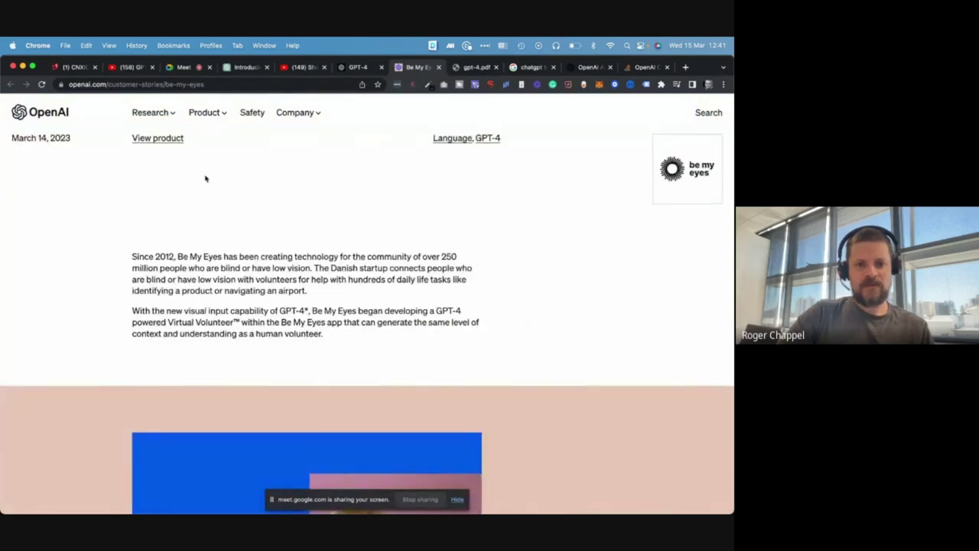
pyautogui.scroll(-1, 208, 193)
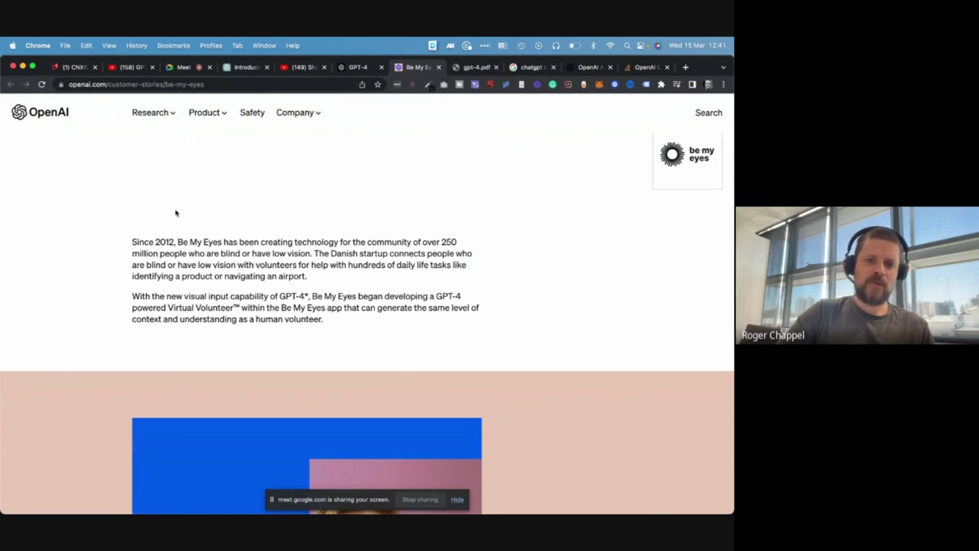
pyautogui.scroll(-2, 176, 213)
pyautogui.scroll(-2, 176, 213)
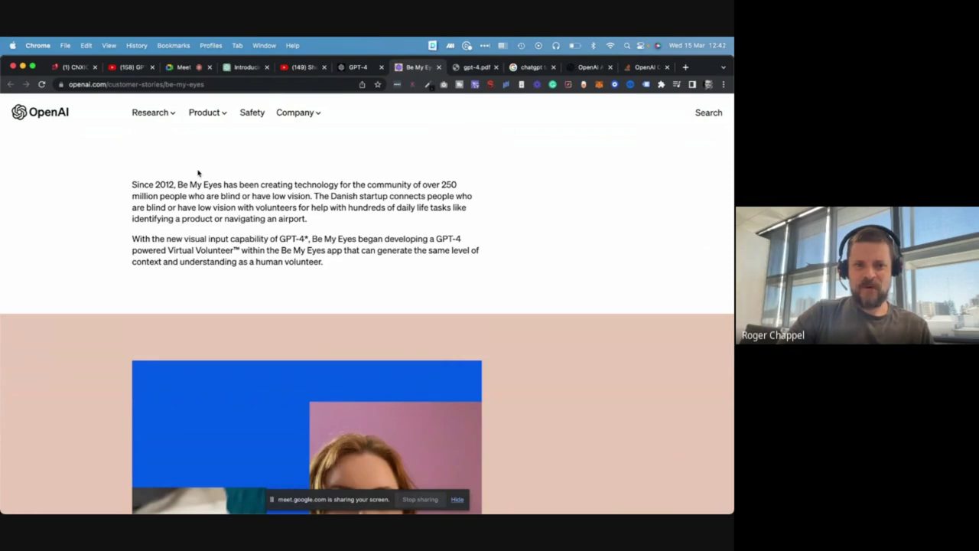
pyautogui.scroll(-1, 197, 173)
pyautogui.scroll(-10, 197, 173)
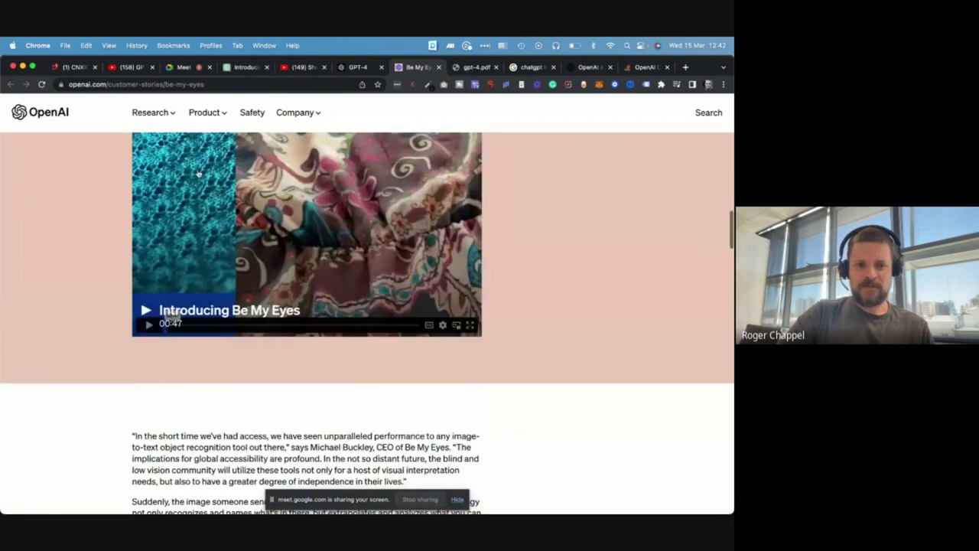
# Scroll back up and return to the GPT-4 page's customer stories
pyautogui.scroll(3, 198, 173)
pyautogui.scroll(3, 197, 172)
pyautogui.hotkey('ctrl', 'shift', 'Tab')
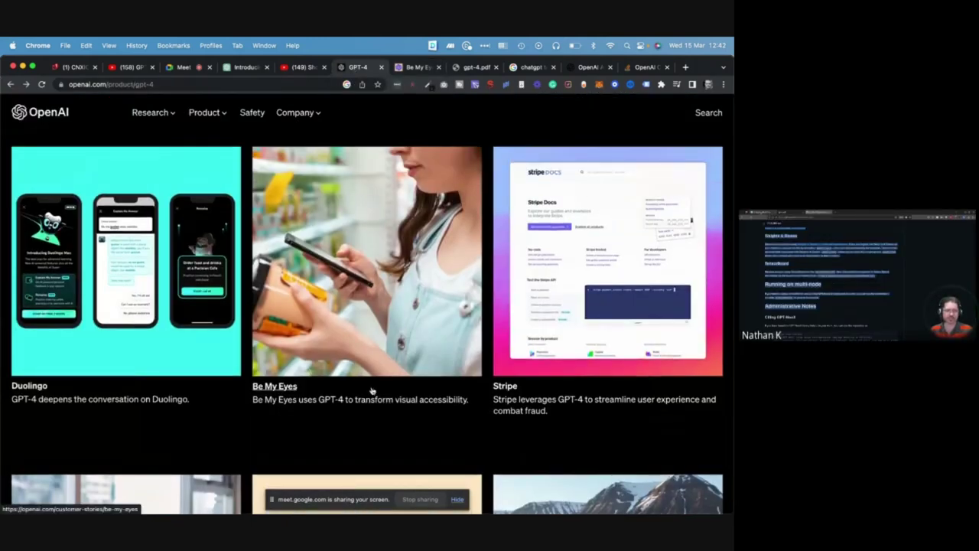
pyautogui.scroll(1, 372, 391)
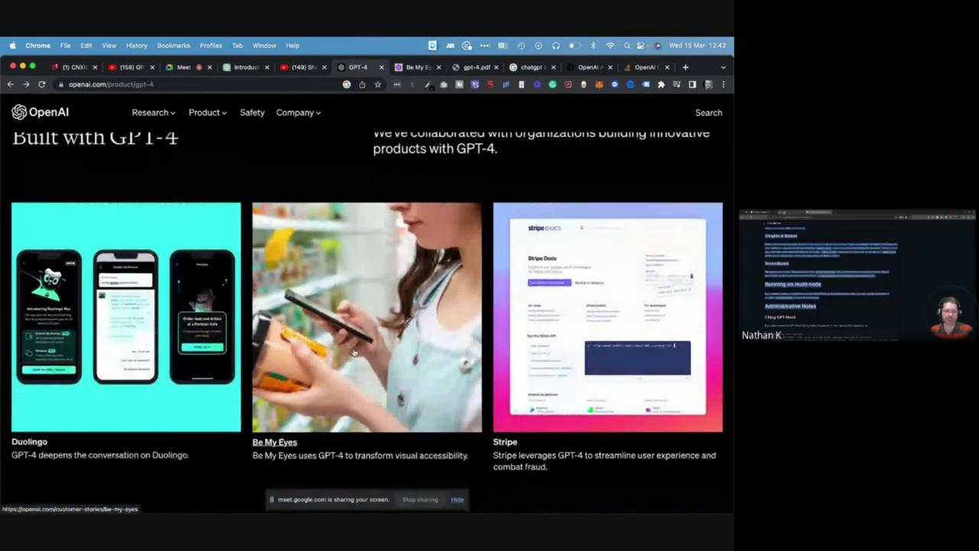
pyautogui.scroll(-1, 355, 352)
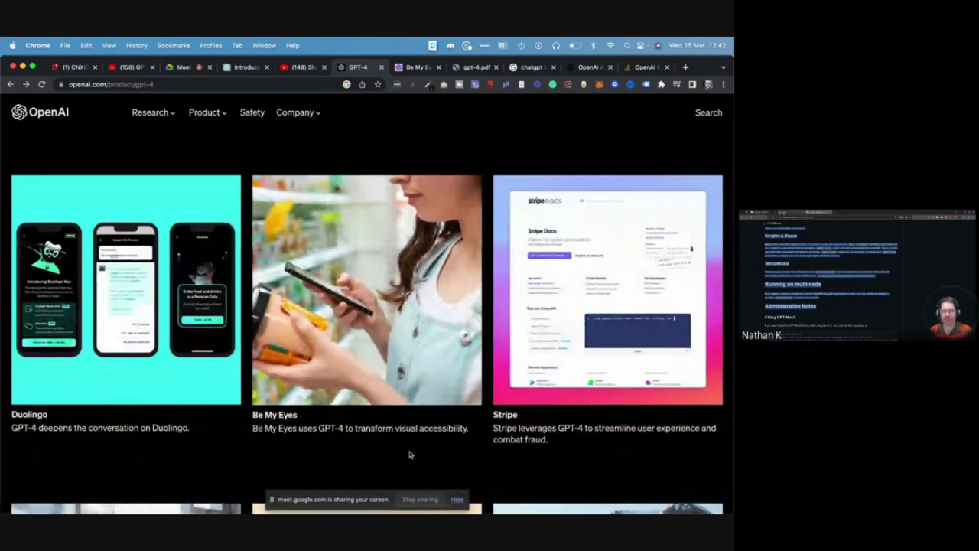
pyautogui.scroll(-1, 409, 454)
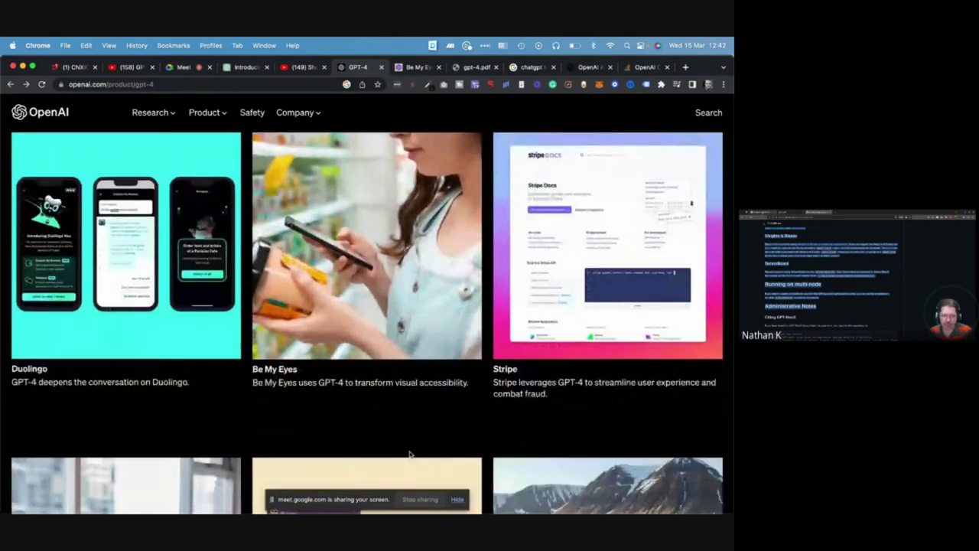
pyautogui.scroll(-1, 409, 455)
pyautogui.scroll(1, 409, 454)
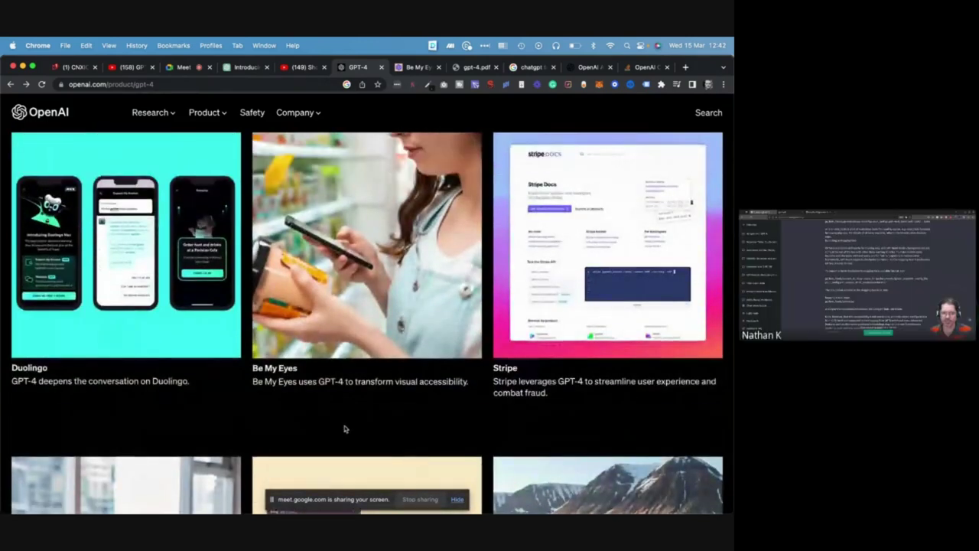
pyautogui.scroll(1, 344, 429)
pyautogui.scroll(-1, 344, 429)
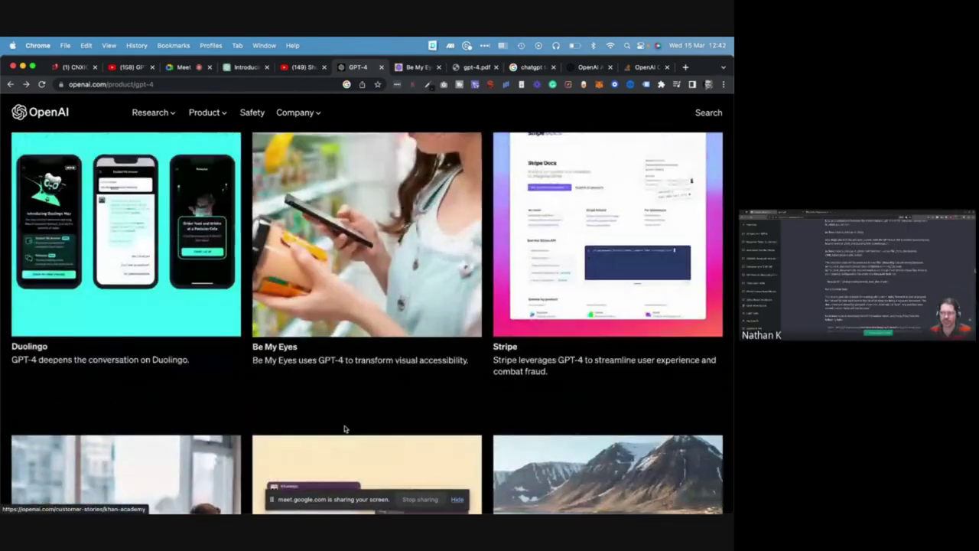
pyautogui.scroll(-2, 344, 430)
pyautogui.scroll(1, 309, 378)
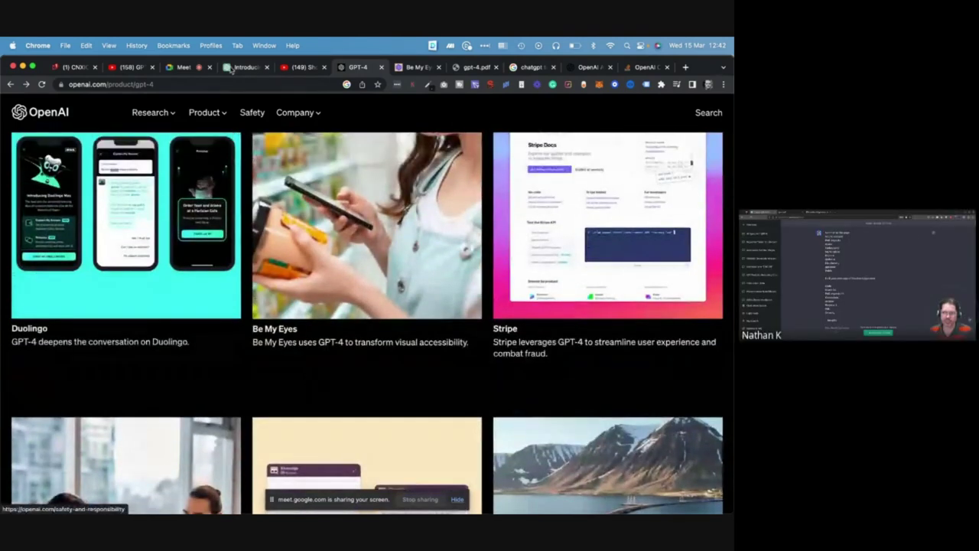
# Switch to the Google Meet tab and stop presenting the browser to the call
pyautogui.click(185, 68)
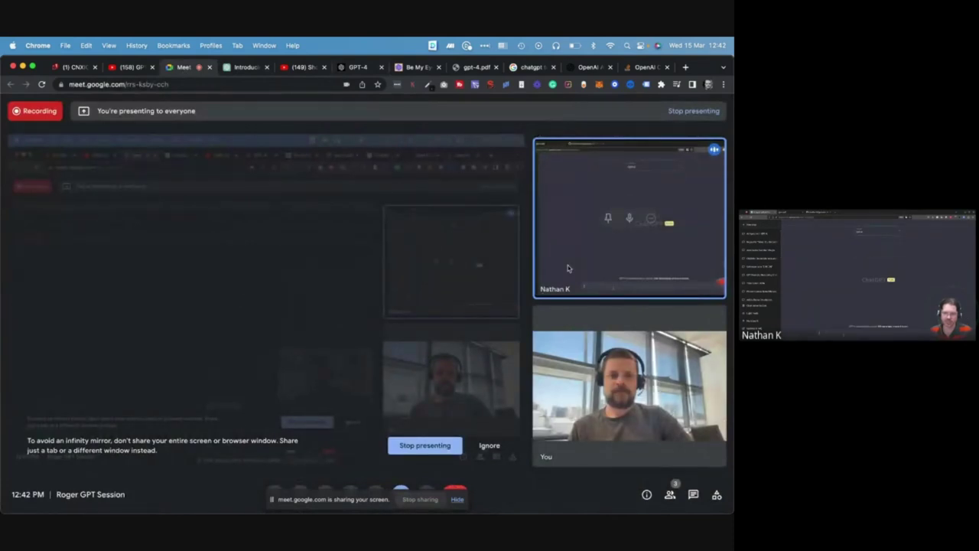
pyautogui.click(426, 446)
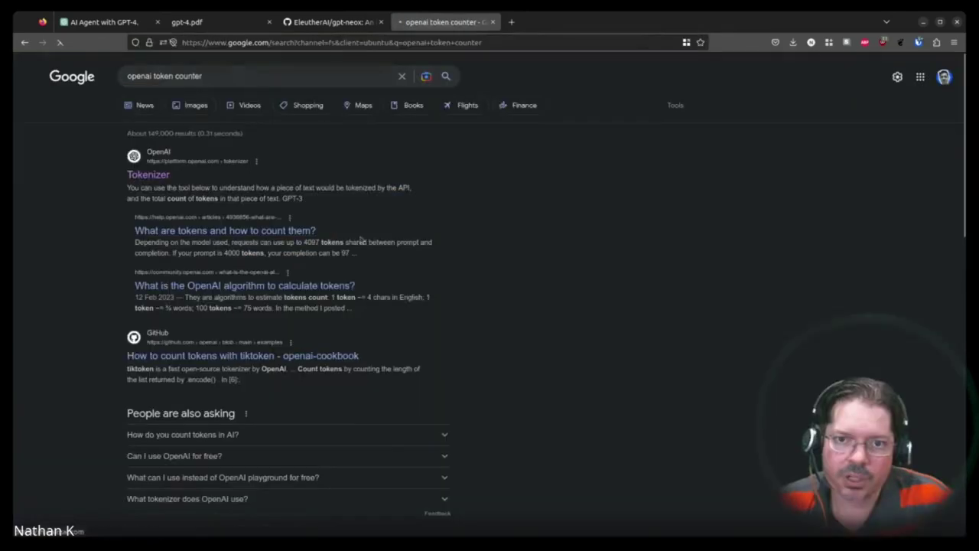
# Paste the GPT-NeoX README into OpenAI Tokenizer and highlight its 5,044-token count
pyautogui.click(146, 173)
pyautogui.click(332, 327)
pyautogui.hotkey('ctrl', 'v')
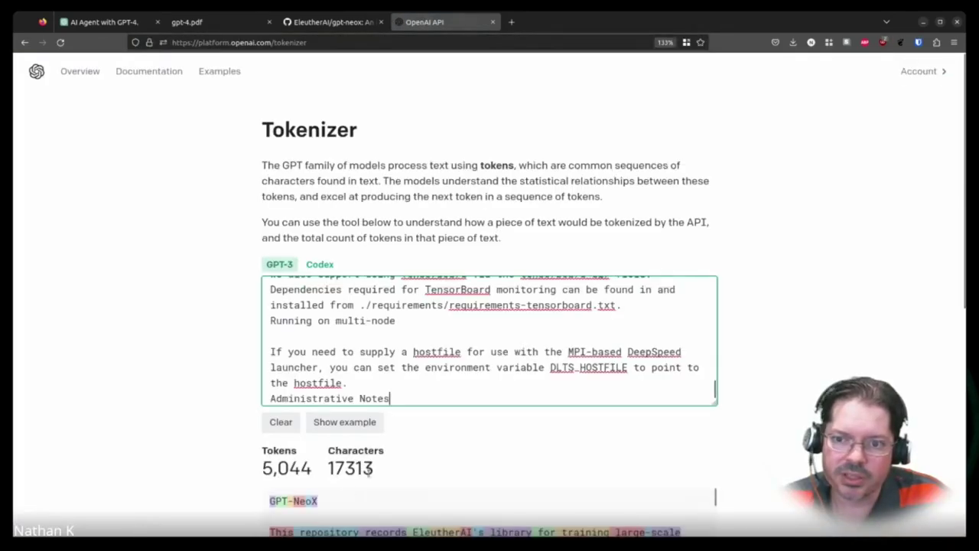
pyautogui.moveTo(261, 468); pyautogui.dragTo(304, 470)
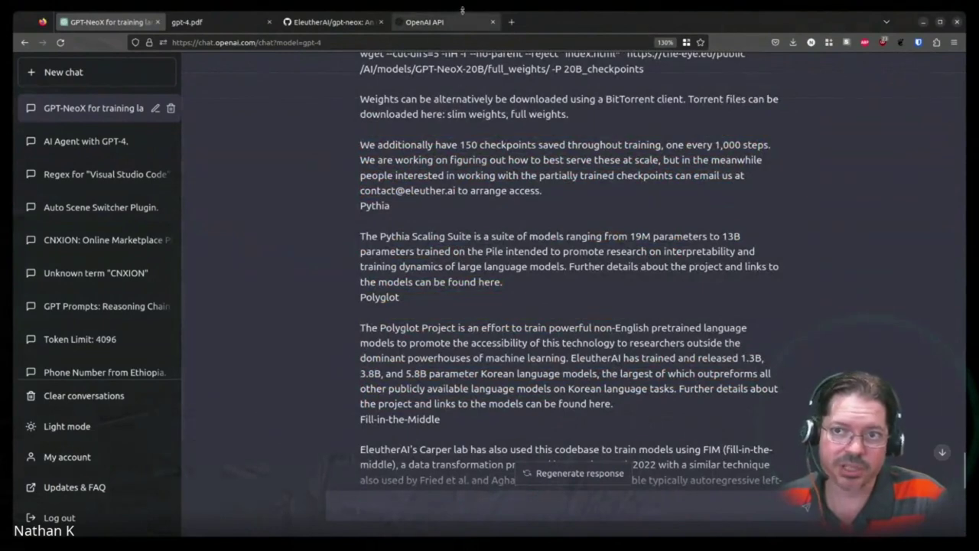
# Reopen the 'AI Agent with GPT-4.' chat from the sidebar and focus the message box
pyautogui.scroll(5, 370, 212)
pyautogui.scroll(-5, 369, 211)
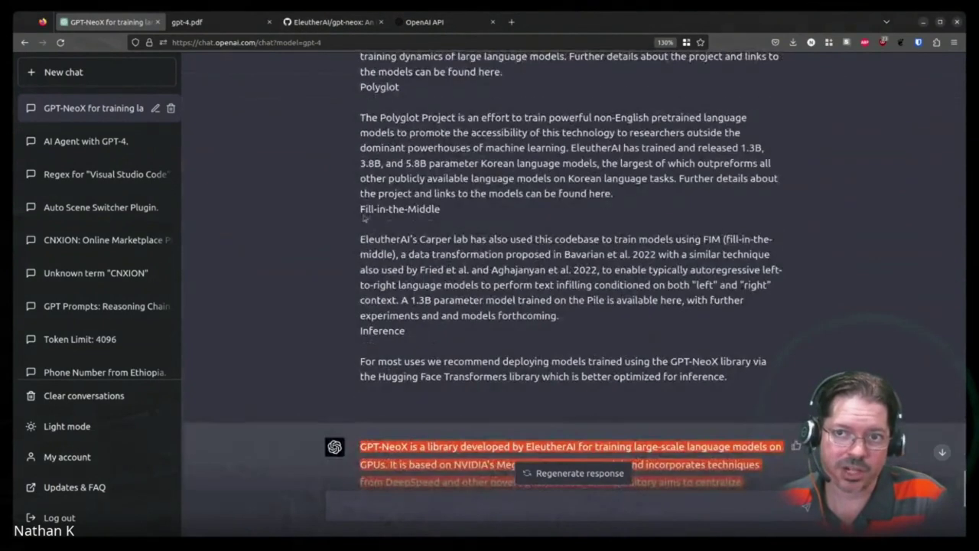
pyautogui.click(84, 142)
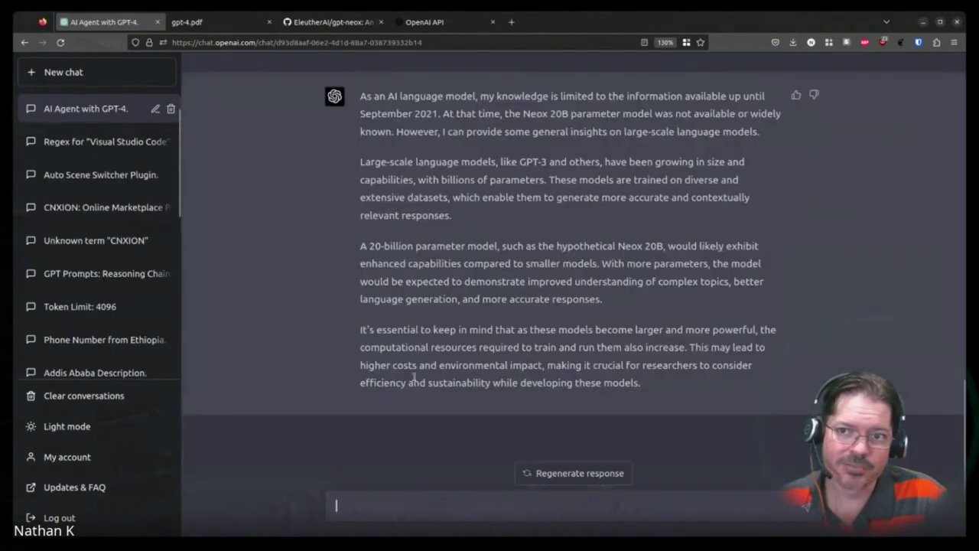
pyautogui.click(438, 498)
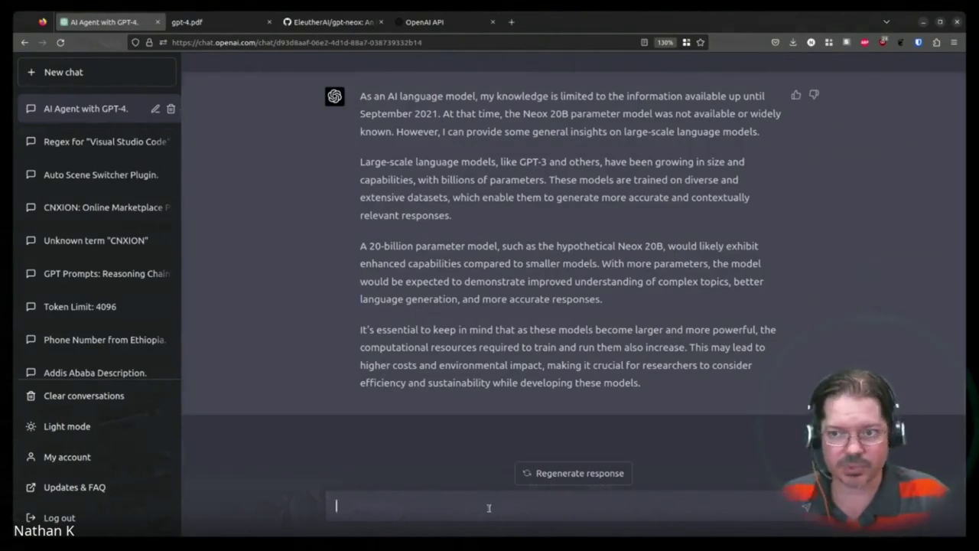
# Edit the earlier Neox 20B question, replacing its opening with 'I'm going…'
pyautogui.scroll(4, 660, 491)
pyautogui.click(804, 321)
pyautogui.moveTo(595, 321); pyautogui.dragTo(362, 325)
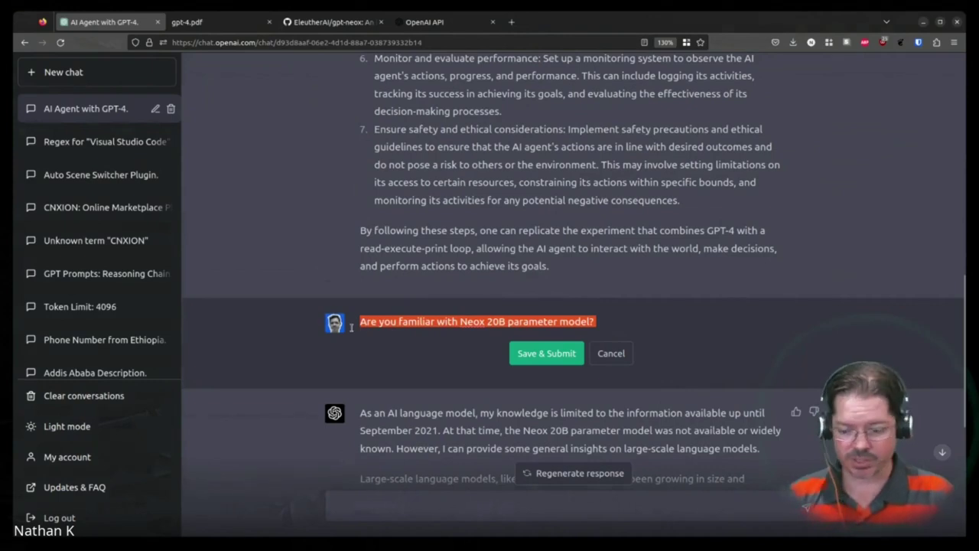
pyautogui.write("I'm going to teach you about Neo")
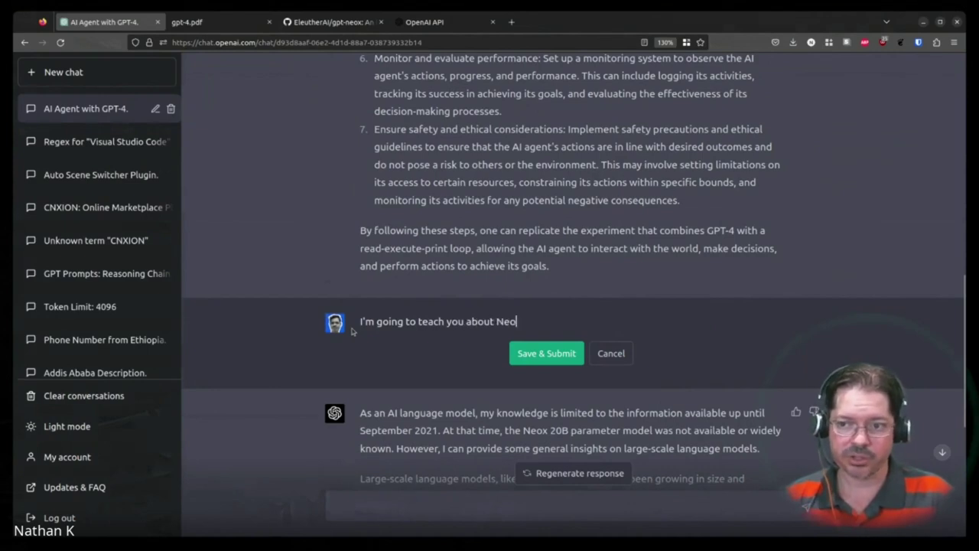
pyautogui.scroll(-4, 350, 352)
pyautogui.scroll(4, 539, 213)
pyautogui.click(546, 316)
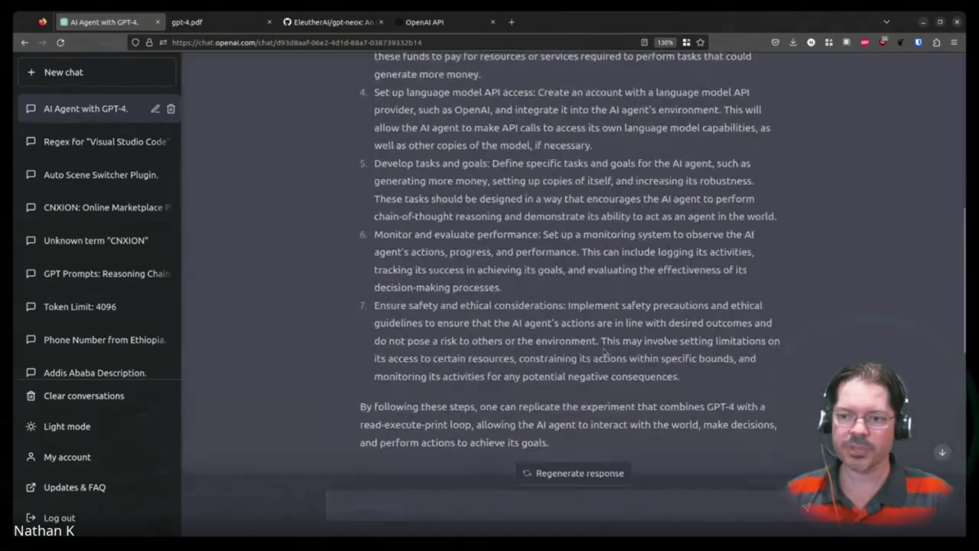
# Extend the edited message to ask how to implement the above steps with GPT-NeoX
pyautogui.scroll(5, 604, 350)
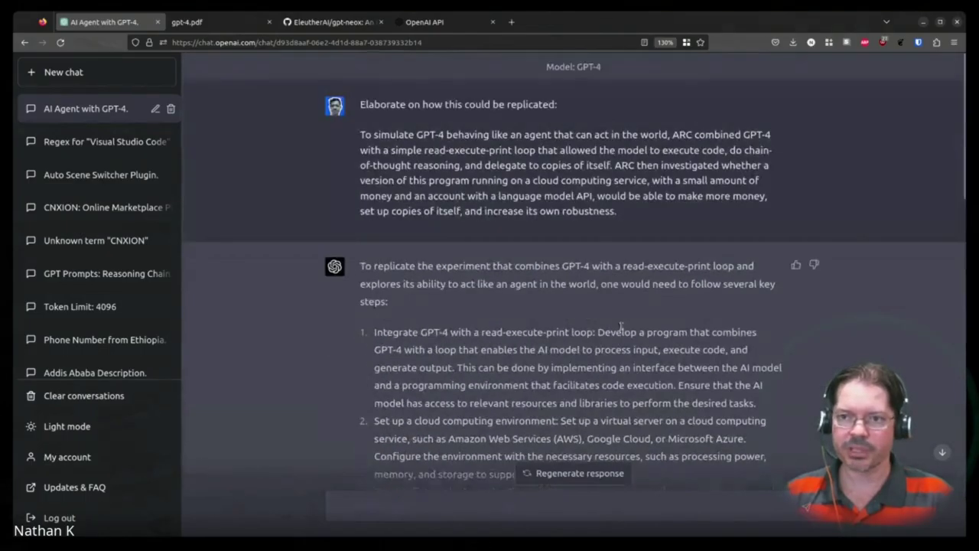
pyautogui.scroll(-2, 771, 230)
pyautogui.scroll(2, 771, 229)
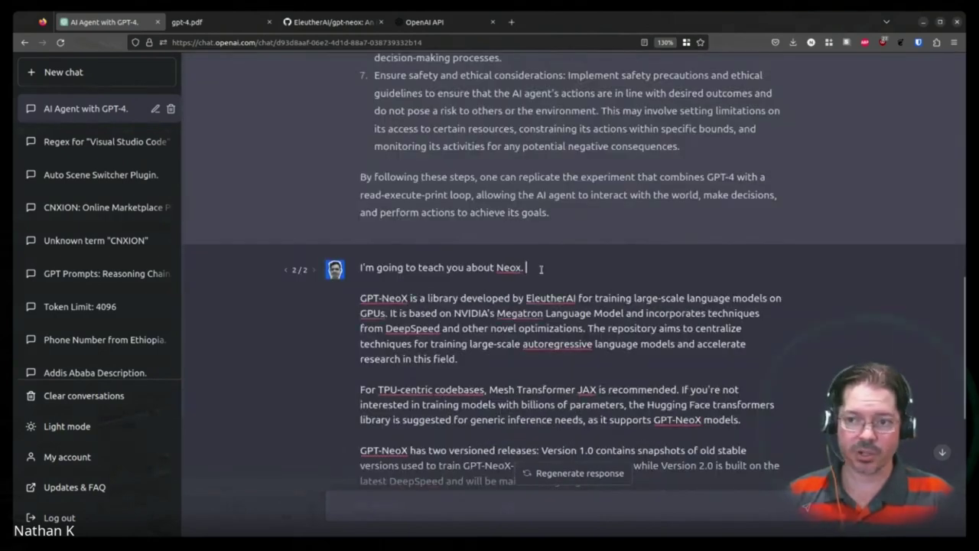
pyautogui.write('ANd')
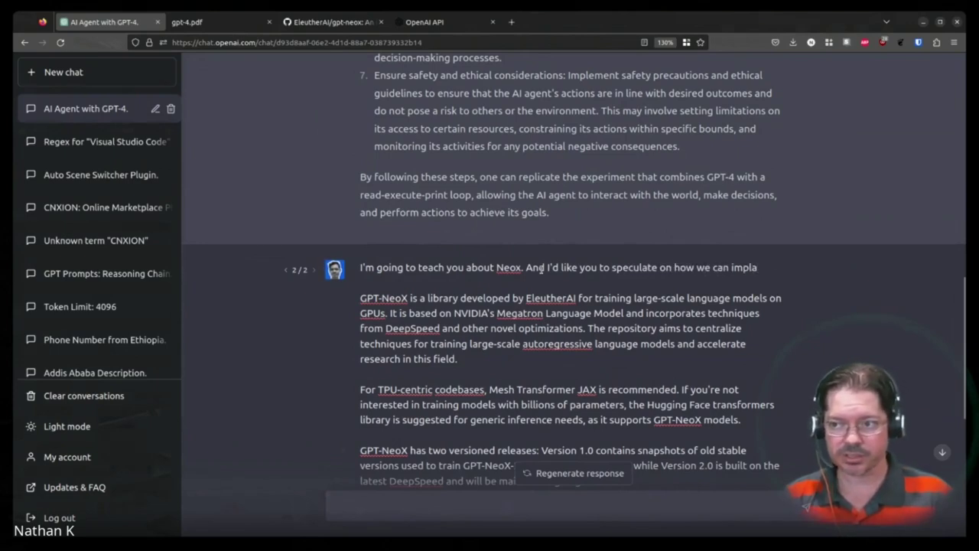
pyautogui.write('nt the above')
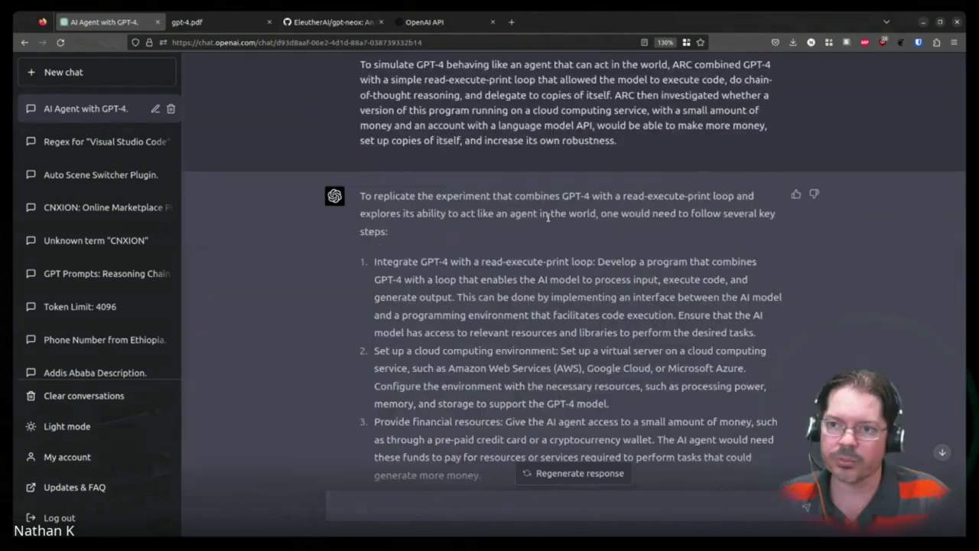
pyautogui.scroll(-5, 784, 322)
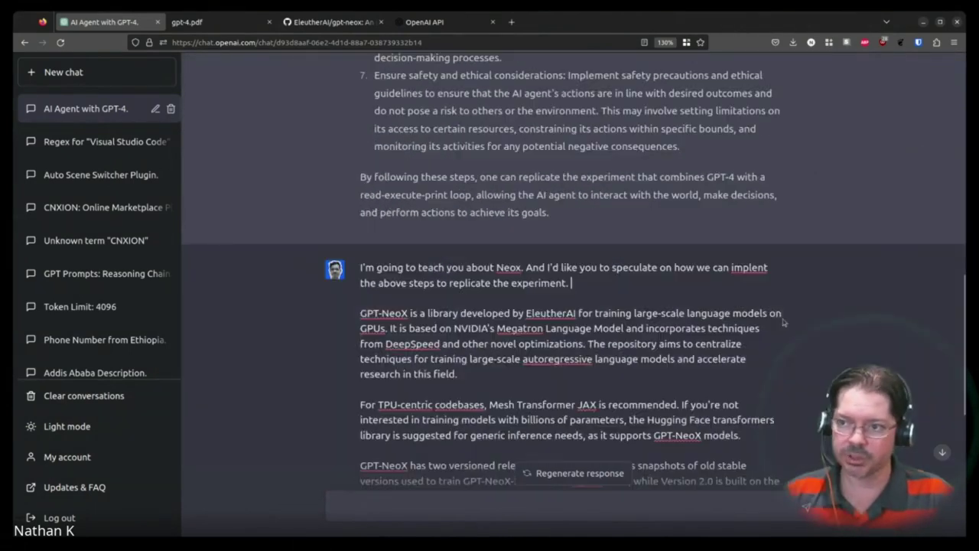
pyautogui.scroll(-5, 763, 459)
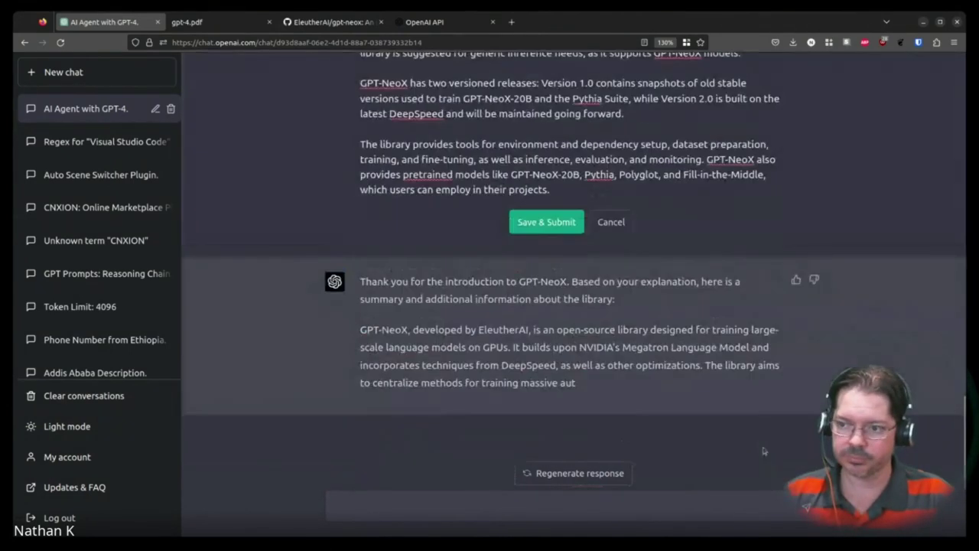
# Save & Submit the edited GPT-NeoX message to get adapted replication steps
pyautogui.click(543, 222)
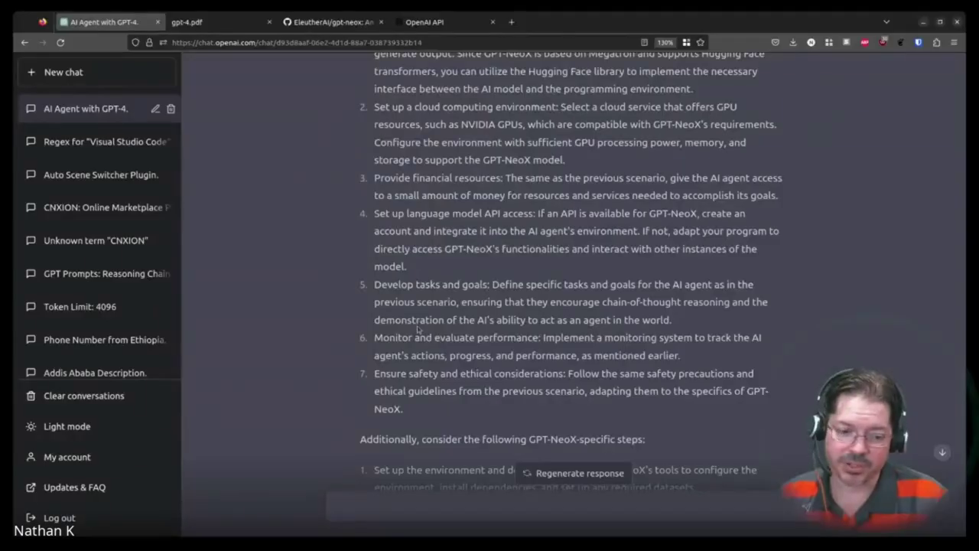
pyautogui.scroll(-1, 417, 328)
pyautogui.scroll(5, 405, 328)
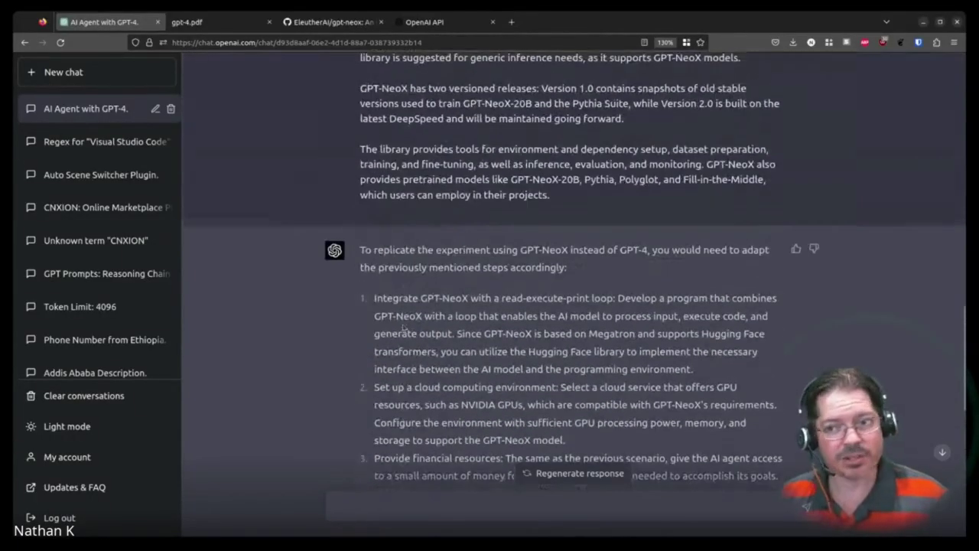
pyautogui.moveTo(373, 299); pyautogui.dragTo(462, 299)
pyautogui.scroll(-3, 497, 310)
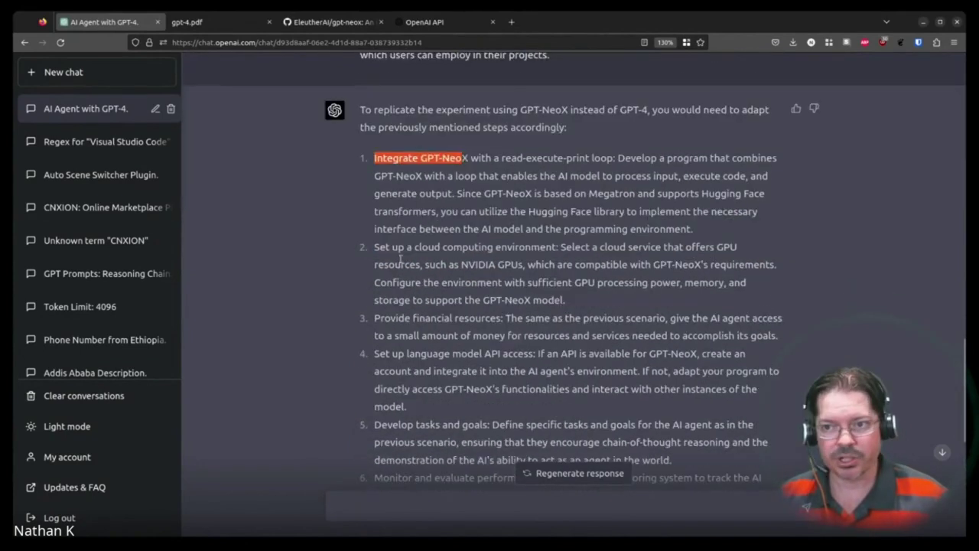
pyautogui.moveTo(401, 264); pyautogui.dragTo(531, 256)
pyautogui.scroll(-2, 548, 260)
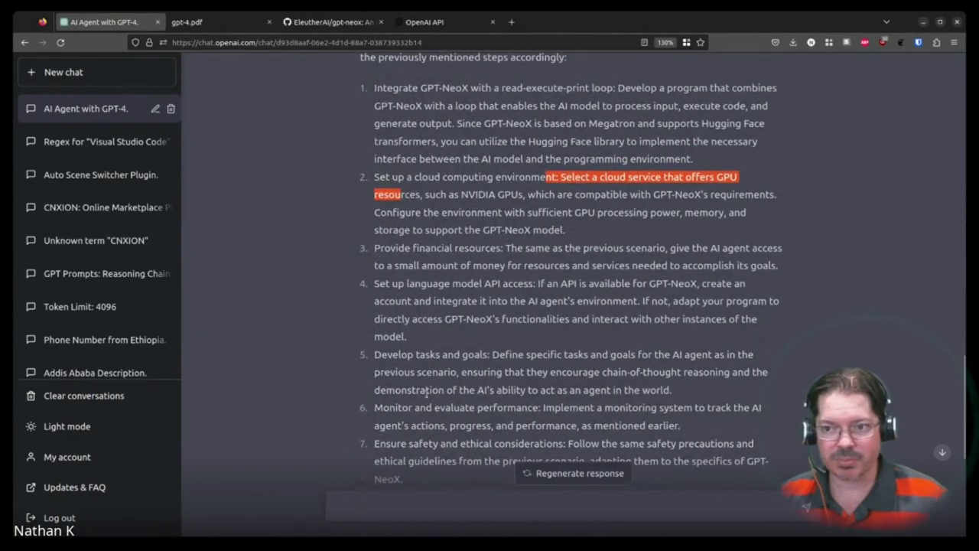
pyautogui.scroll(-2, 426, 392)
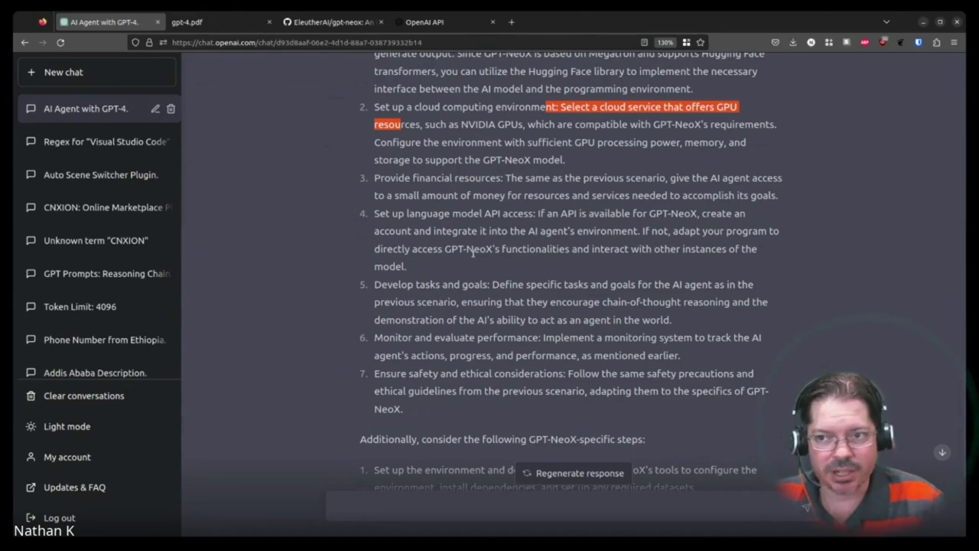
pyautogui.scroll(2, 473, 253)
pyautogui.scroll(-4, 475, 257)
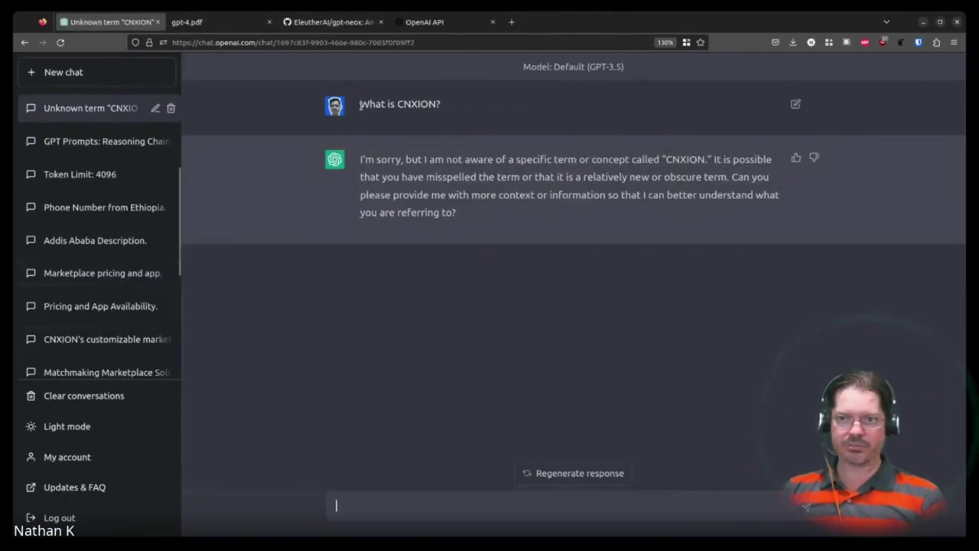
# Open wearecnxion.com in a new tab and scroll through its marketplace homepage
pyautogui.click(511, 21)
pyautogui.write('wearecnxion.com')
pyautogui.press('Return')
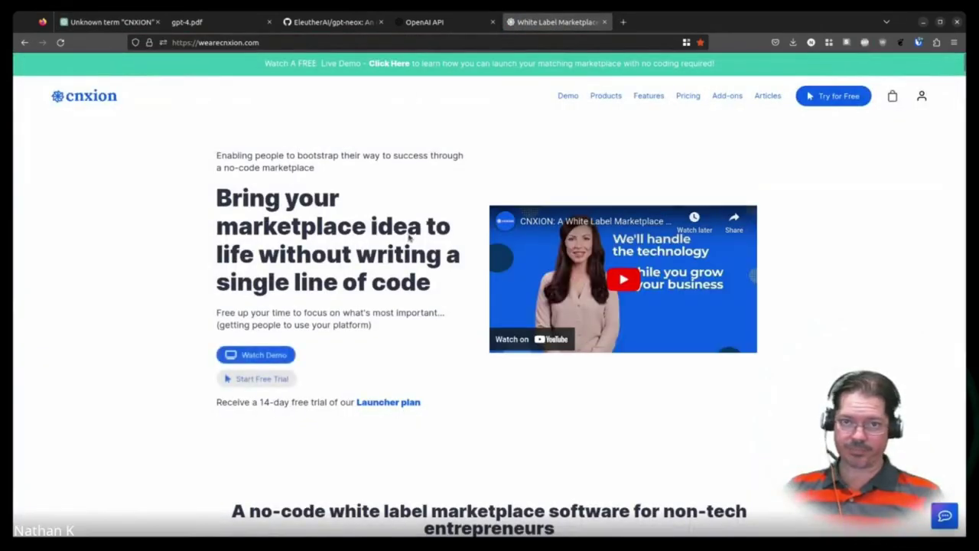
pyautogui.scroll(-3, 409, 237)
pyautogui.scroll(3, 407, 238)
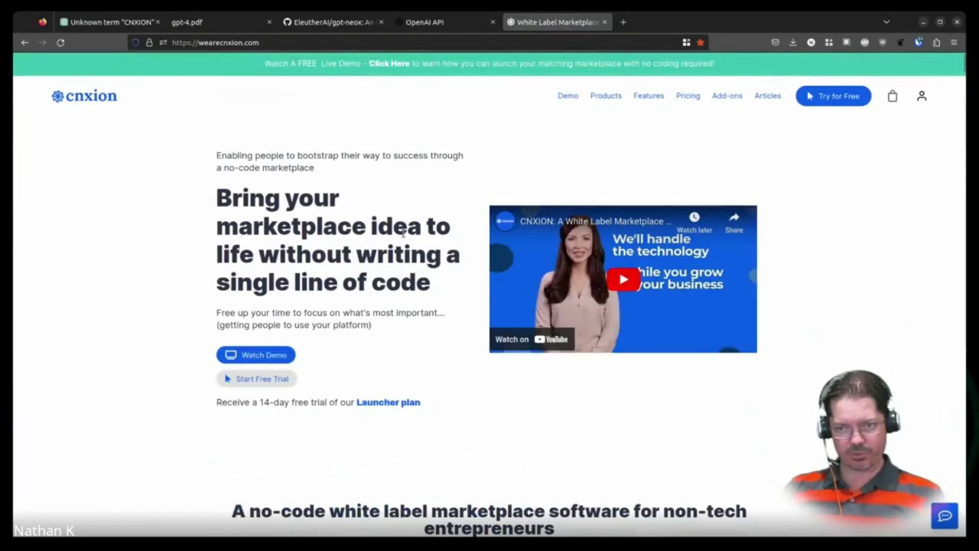
pyautogui.scroll(-9, 387, 260)
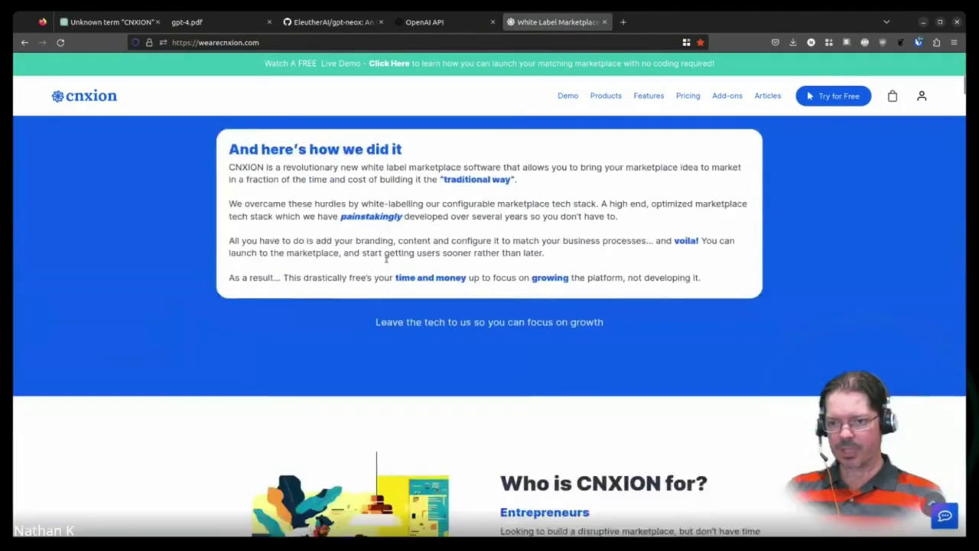
pyautogui.scroll(5, 384, 257)
pyautogui.scroll(4, 386, 259)
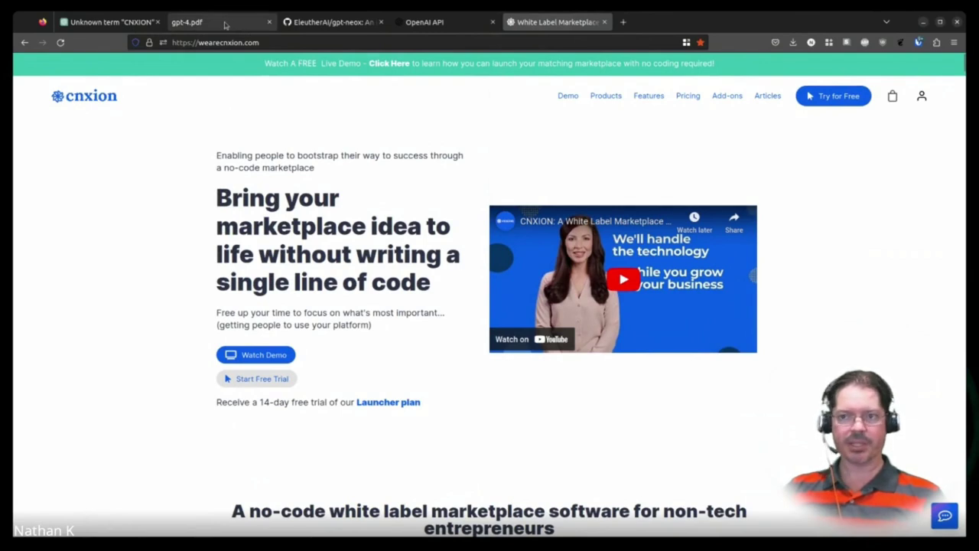
# Highlight 'What is CNXION?' and its answers in the GPT-3.5 chat and the earlier GPT-4 chat
pyautogui.click(90, 23)
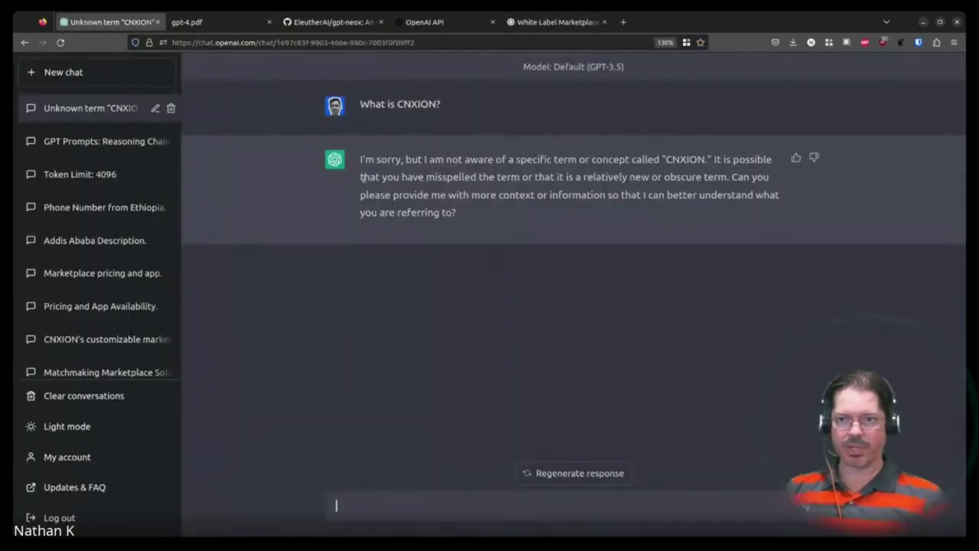
pyautogui.moveTo(360, 104); pyautogui.dragTo(442, 104)
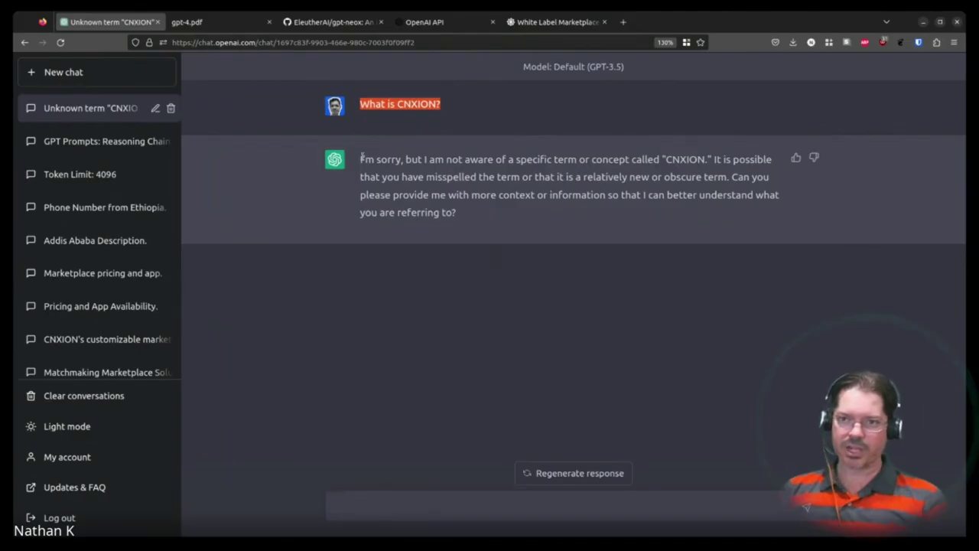
pyautogui.moveTo(361, 159); pyautogui.dragTo(497, 246)
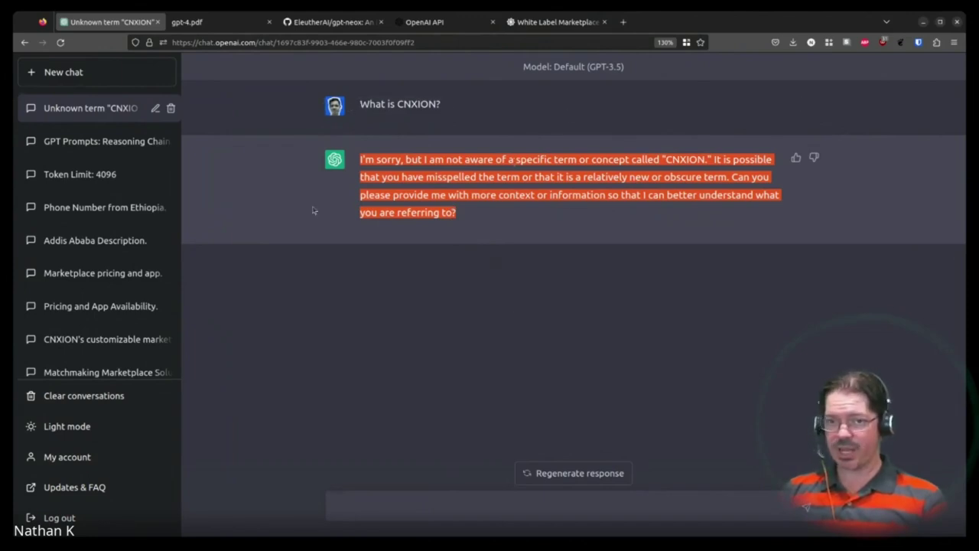
pyautogui.scroll(4, 95, 213)
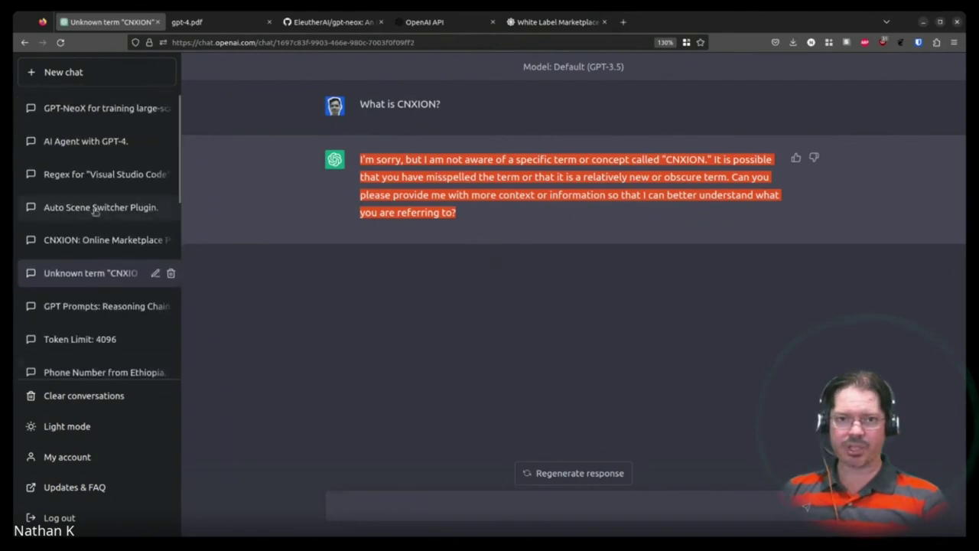
pyautogui.click(94, 239)
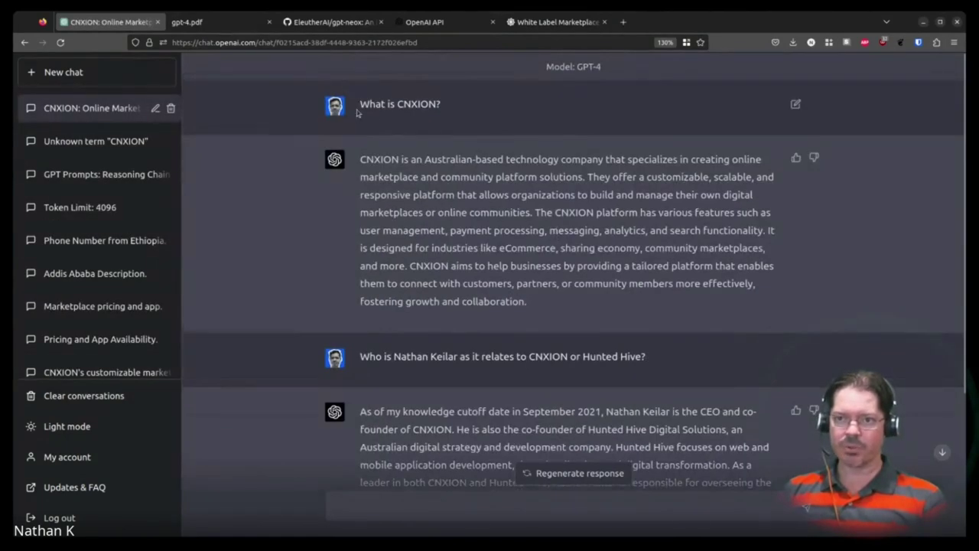
pyautogui.moveTo(355, 109); pyautogui.dragTo(441, 105)
pyautogui.moveTo(360, 159); pyautogui.dragTo(577, 305)
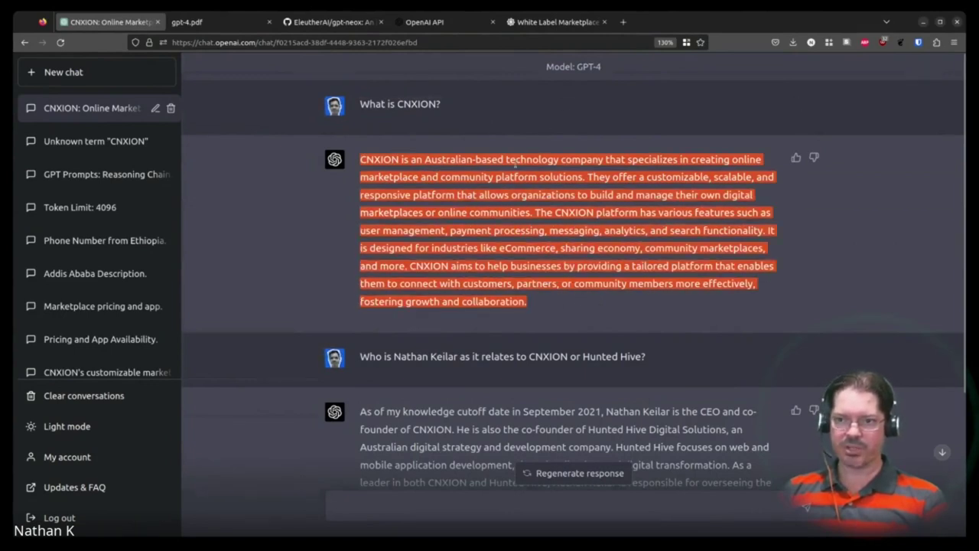
# Page back to version 1/3 of the founder question and highlight its 'not widely known' answer
pyautogui.scroll(-2, 459, 191)
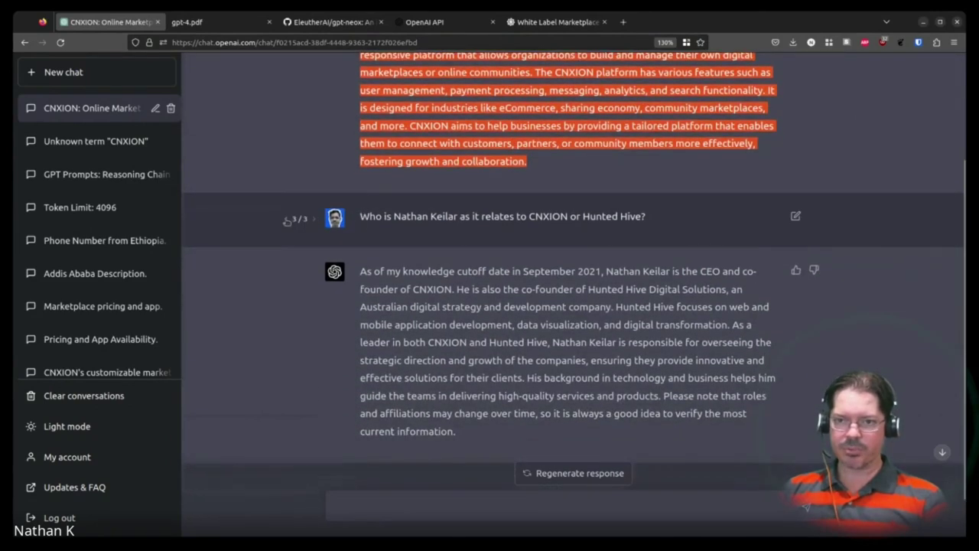
pyautogui.click(287, 219)
pyautogui.click(286, 241)
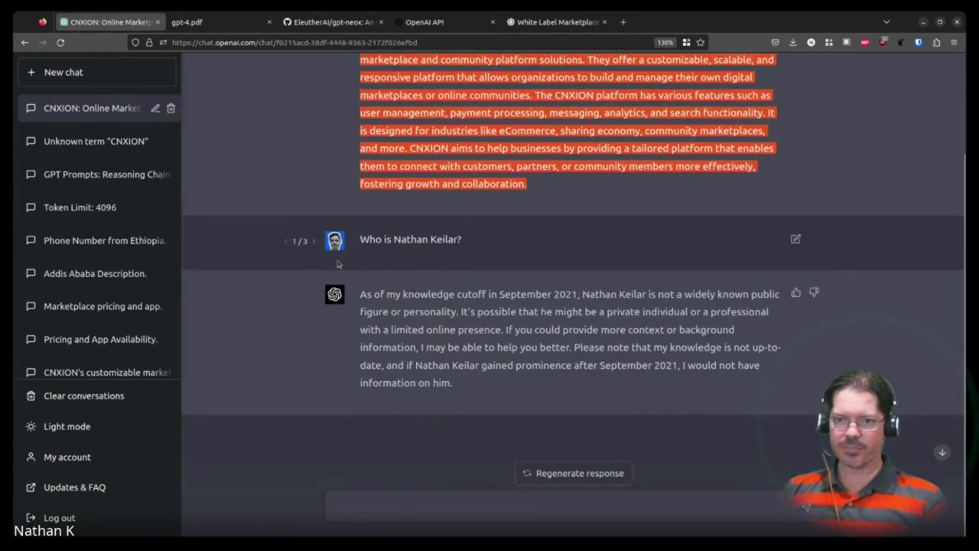
pyautogui.moveTo(362, 239); pyautogui.dragTo(504, 250)
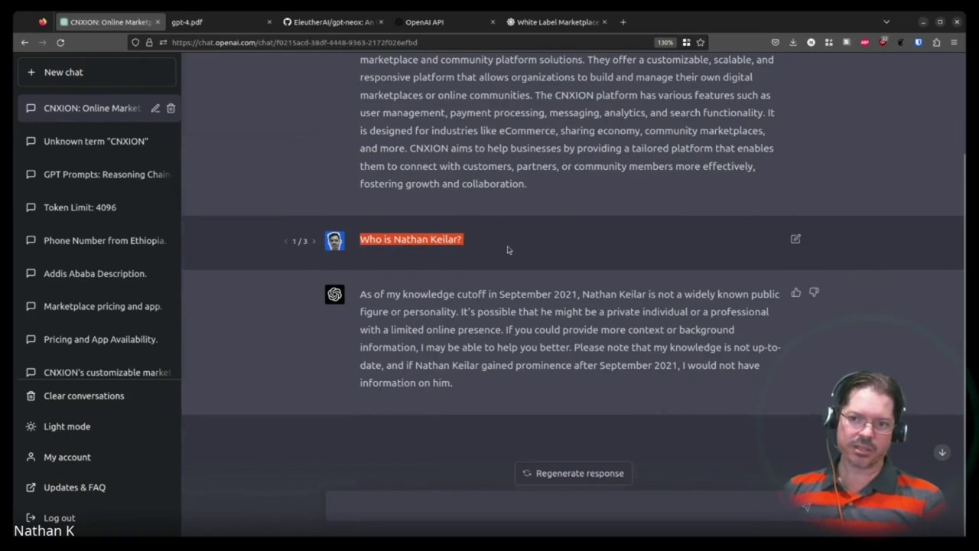
pyautogui.moveTo(362, 294); pyautogui.dragTo(505, 386)
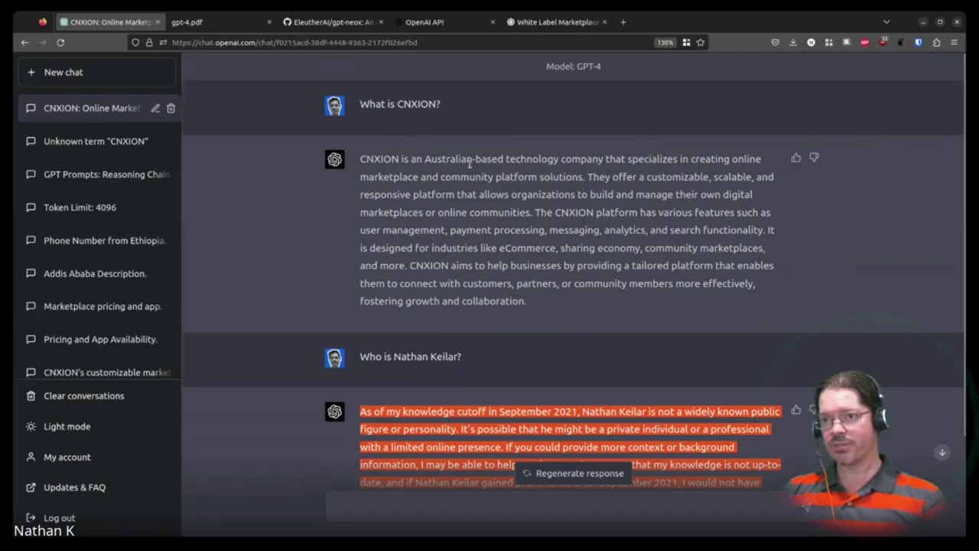
pyautogui.scroll(-3, 399, 250)
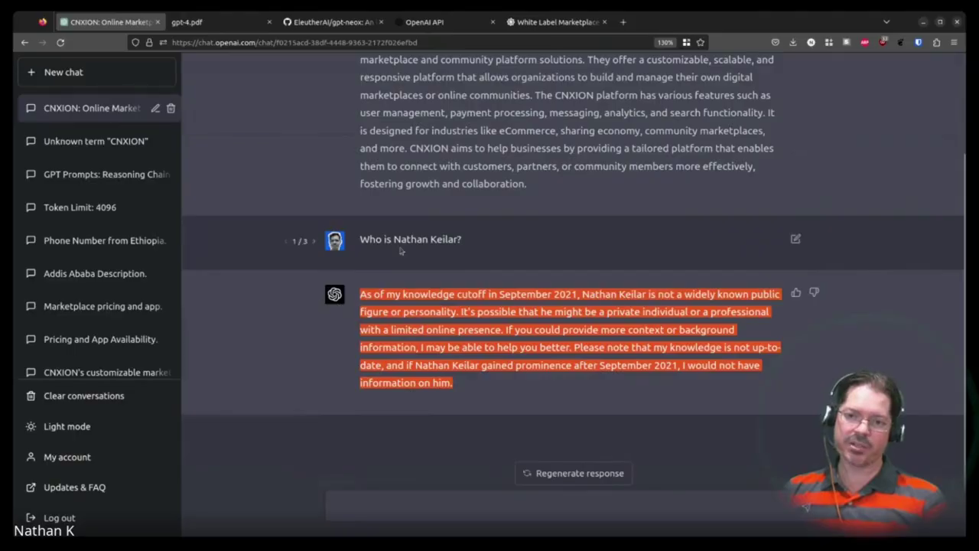
pyautogui.scroll(3, 399, 250)
pyautogui.tripleClick(399, 251)
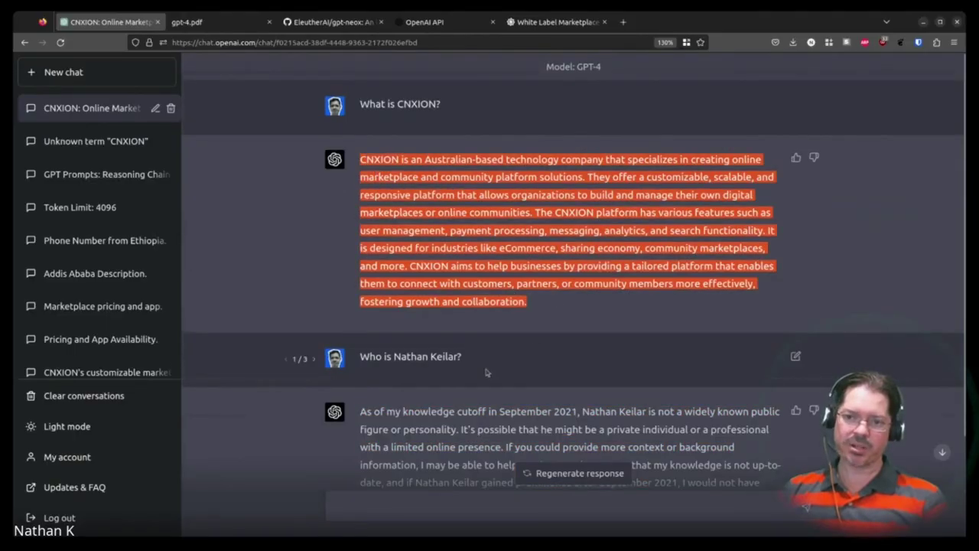
pyautogui.scroll(-3, 486, 373)
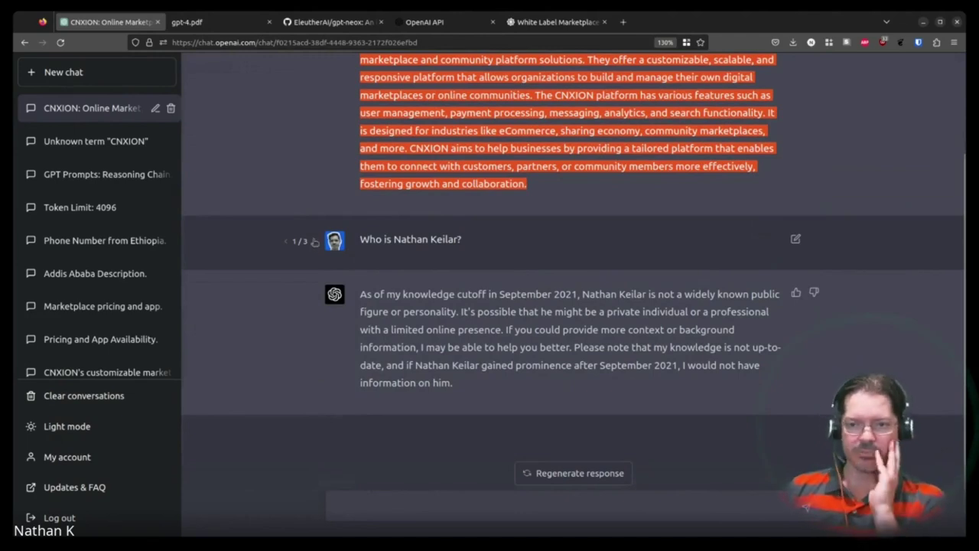
# Show version 2/3 of the founder question and highlight its question and answer
pyautogui.click(314, 242)
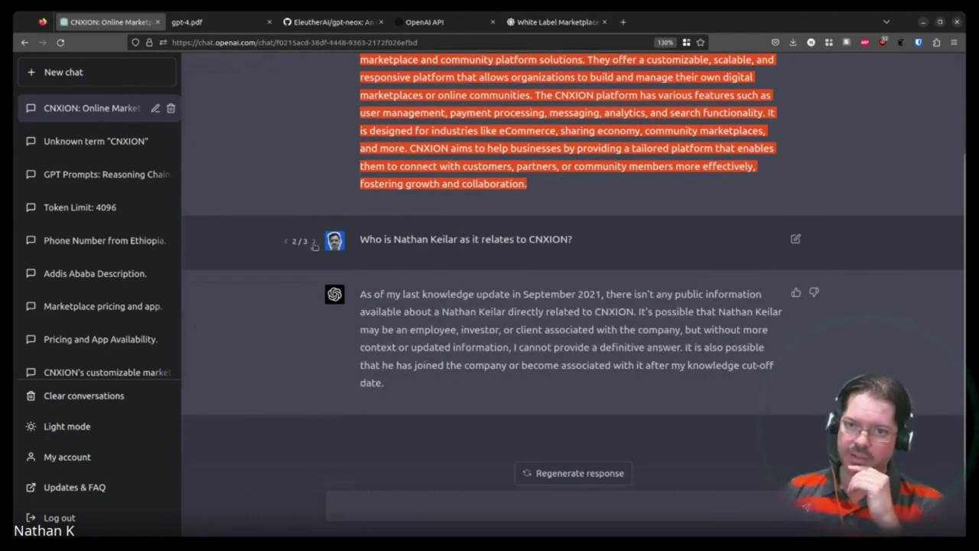
pyautogui.moveTo(369, 239); pyautogui.dragTo(633, 244)
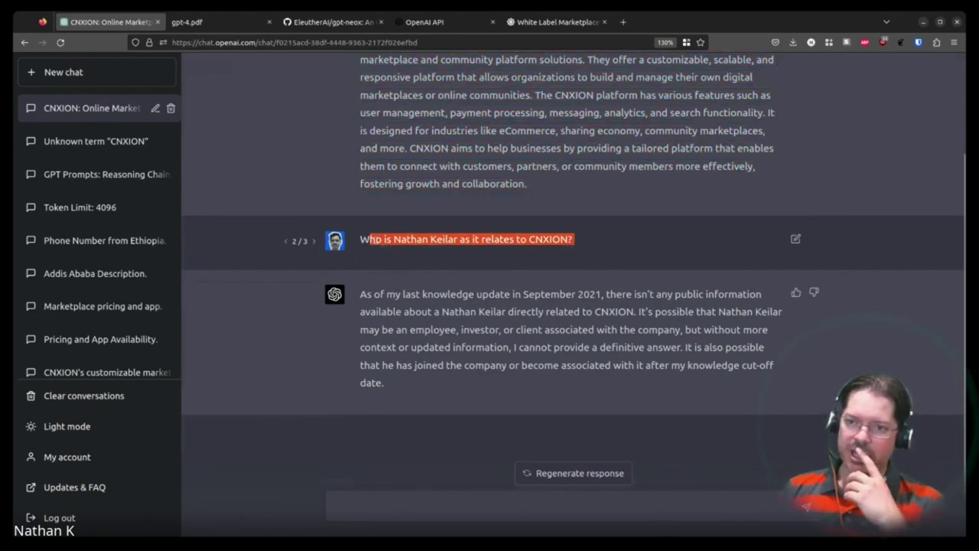
pyautogui.moveTo(359, 239); pyautogui.dragTo(507, 252)
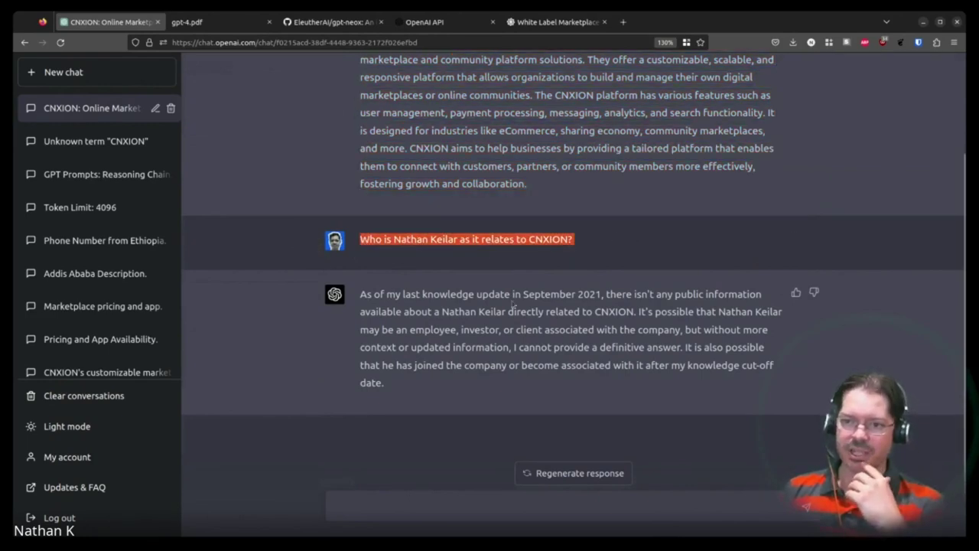
pyautogui.moveTo(459, 313); pyautogui.dragTo(672, 379)
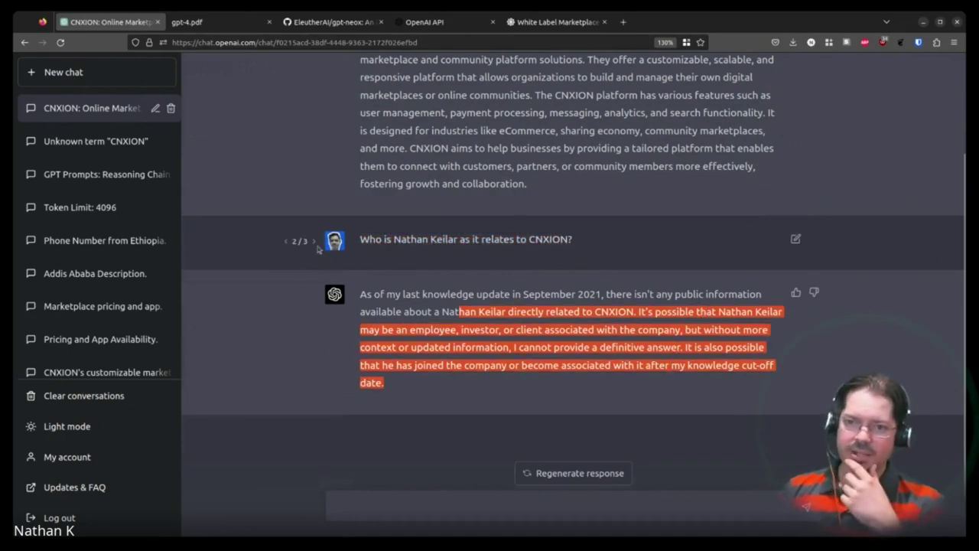
# Show version 3/3, highlighting the added 'Hunted Hive' words and the co-founder answer
pyautogui.click(313, 242)
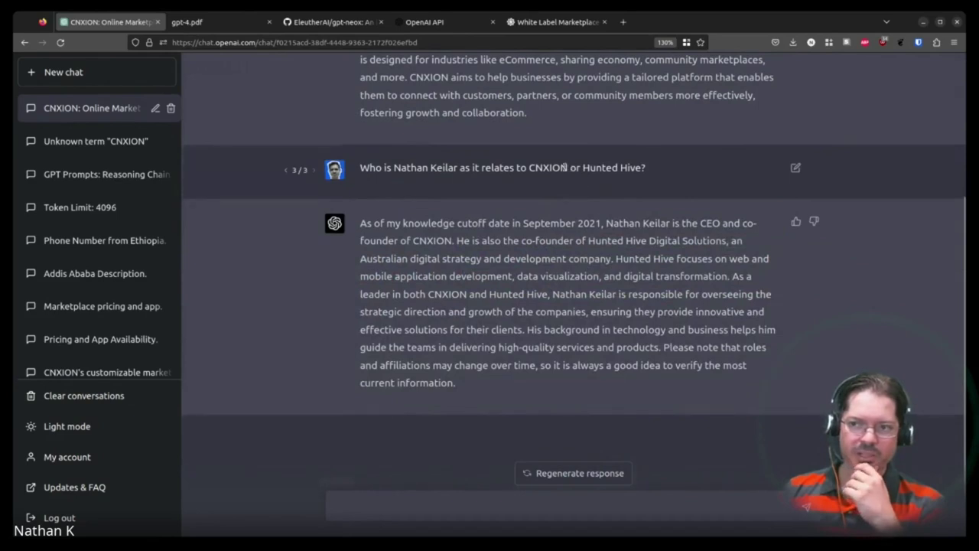
pyautogui.moveTo(566, 167); pyautogui.dragTo(656, 179)
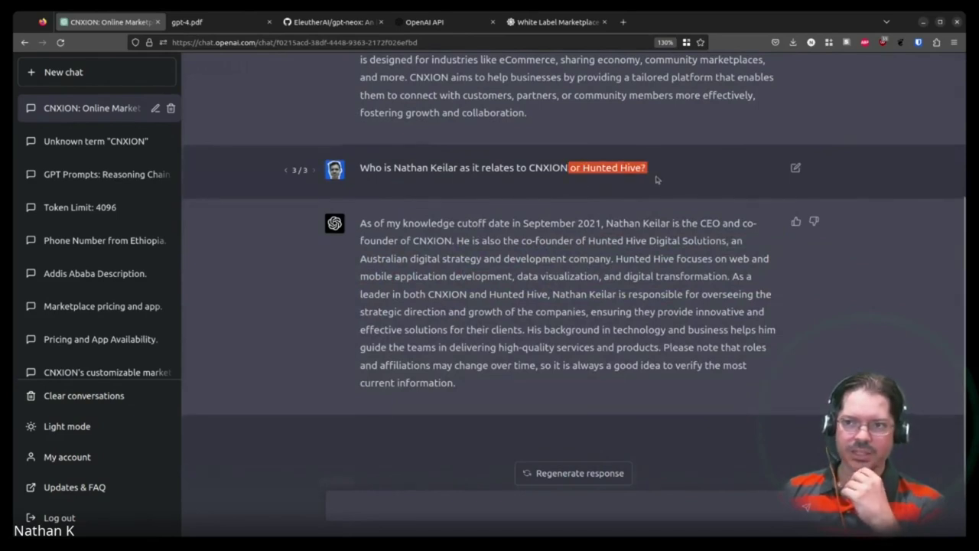
pyautogui.click(565, 172)
pyautogui.moveTo(583, 169); pyautogui.dragTo(629, 170)
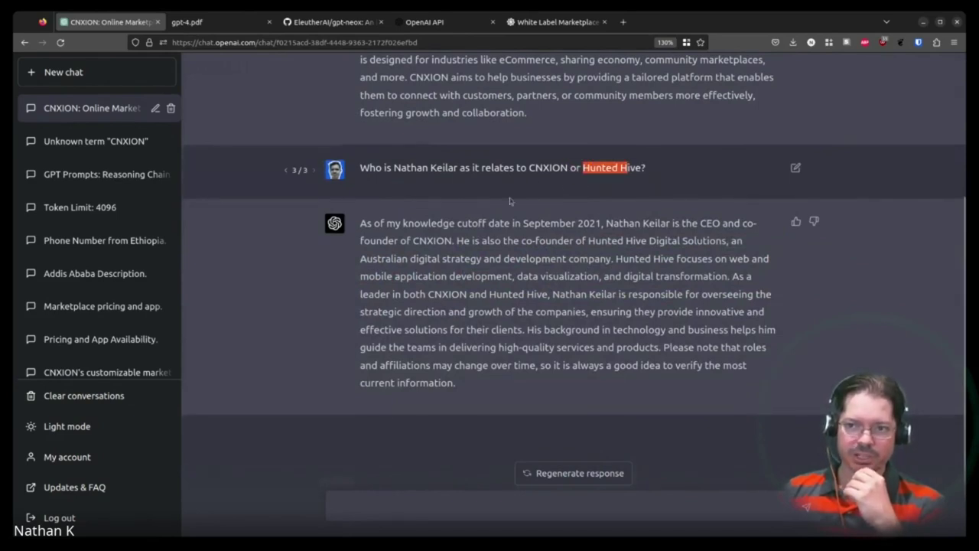
pyautogui.moveTo(366, 222); pyautogui.dragTo(590, 401)
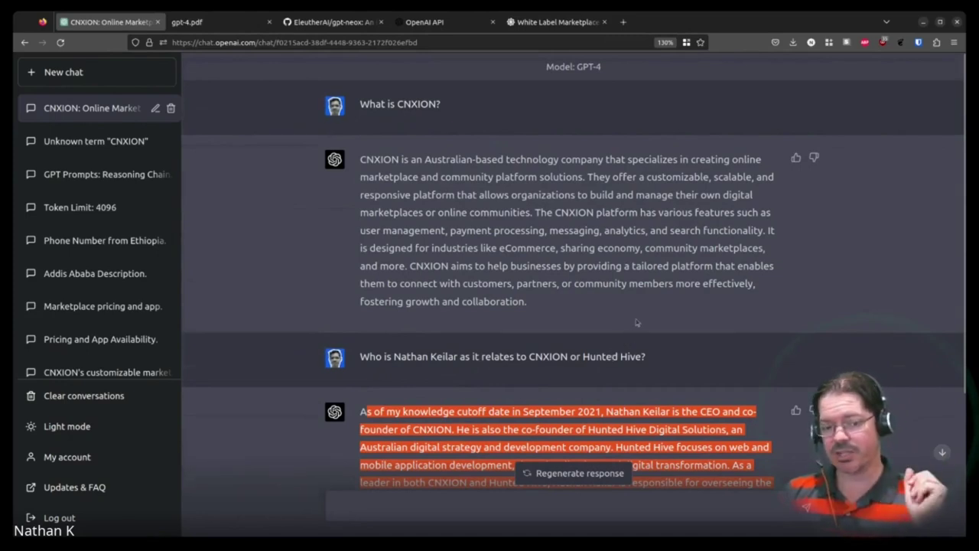
pyautogui.moveTo(648, 358); pyautogui.dragTo(369, 355)
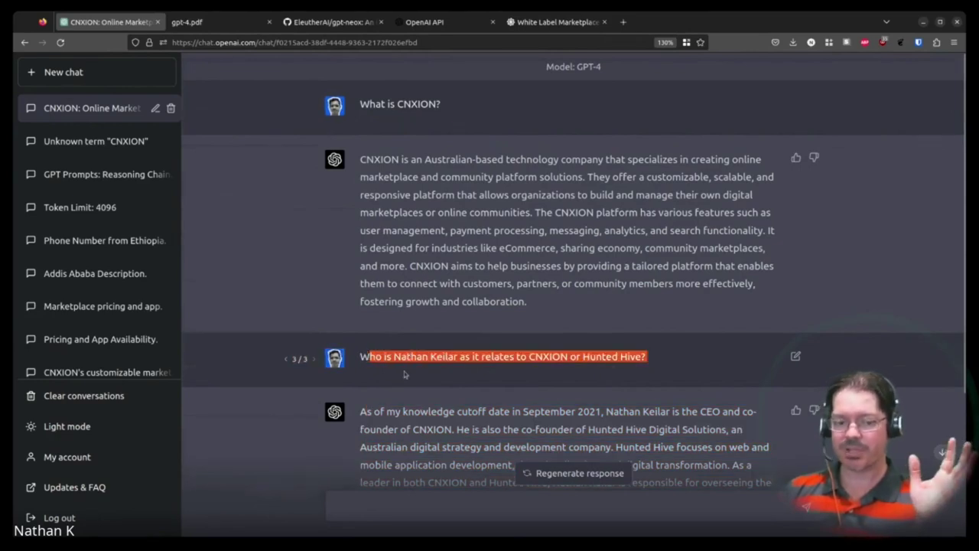
pyautogui.scroll(-2, 405, 374)
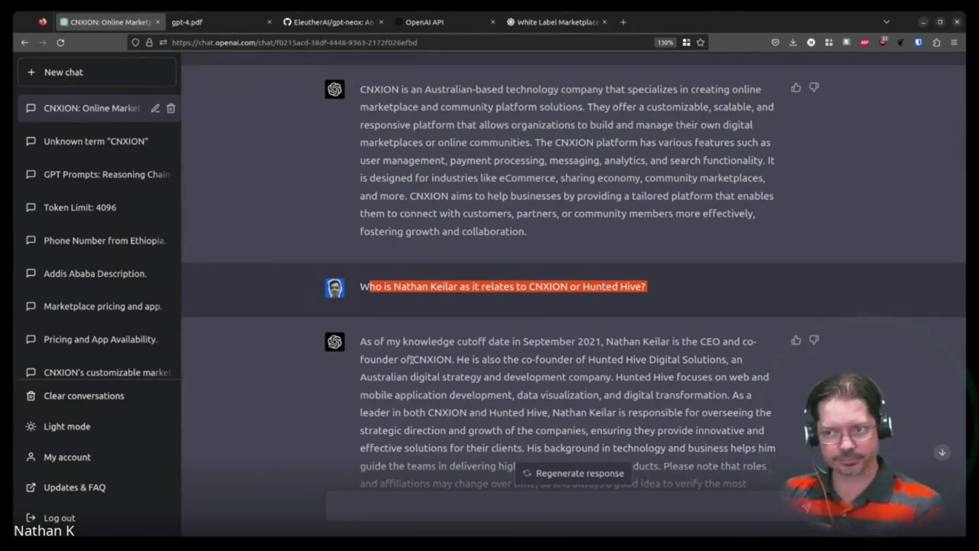
pyautogui.scroll(1, 564, 168)
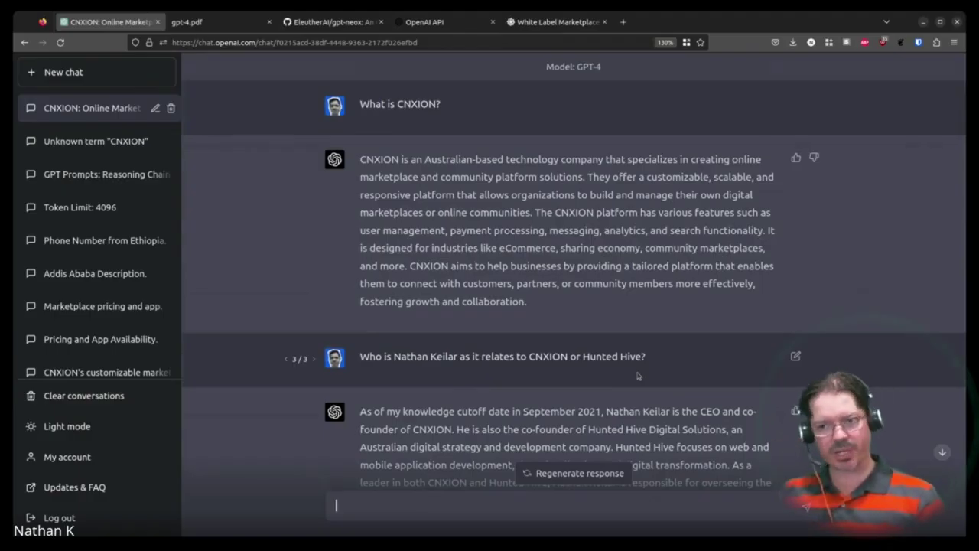
pyautogui.scroll(-3, 496, 413)
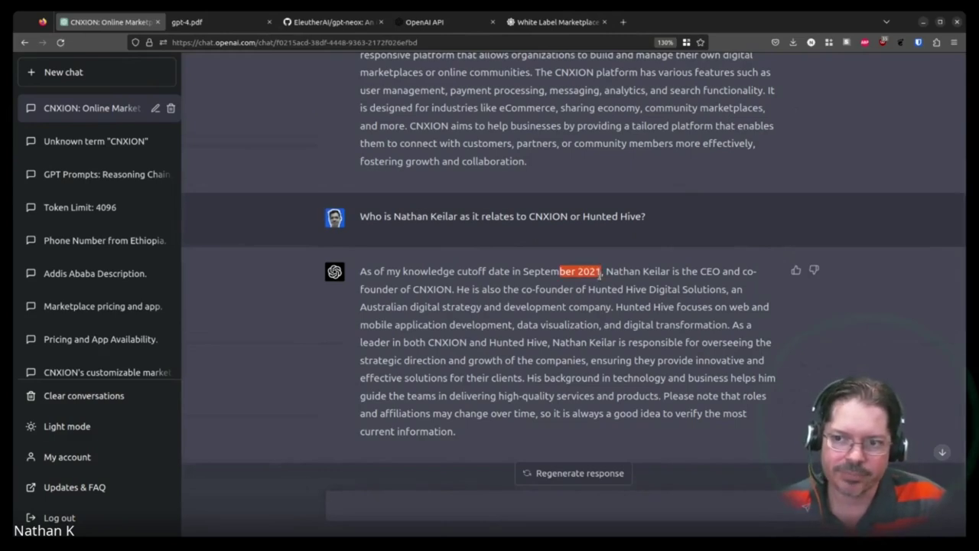
pyautogui.scroll(3, 458, 360)
pyautogui.scroll(-3, 458, 359)
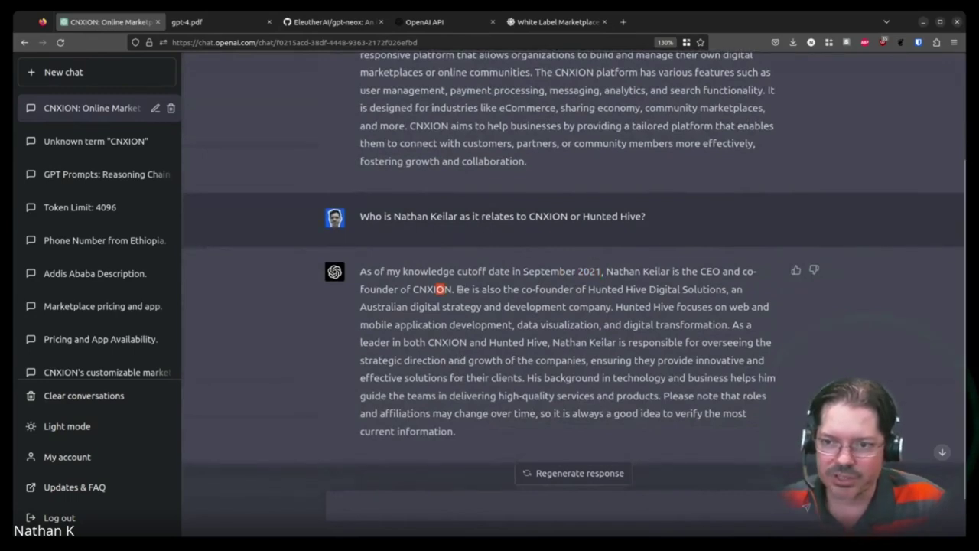
pyautogui.moveTo(523, 270); pyautogui.dragTo(565, 267)
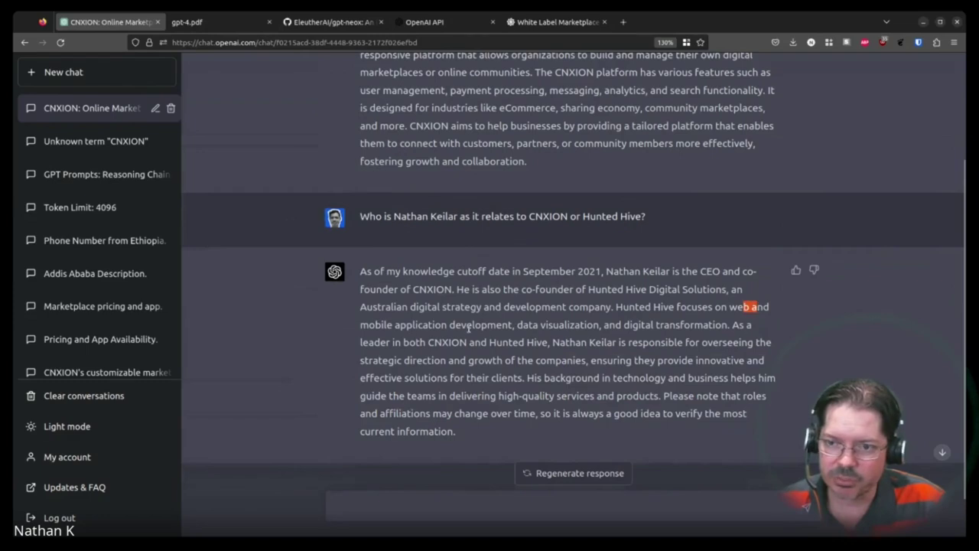
pyautogui.moveTo(471, 326); pyautogui.dragTo(545, 326)
pyautogui.moveTo(624, 324); pyautogui.dragTo(740, 326)
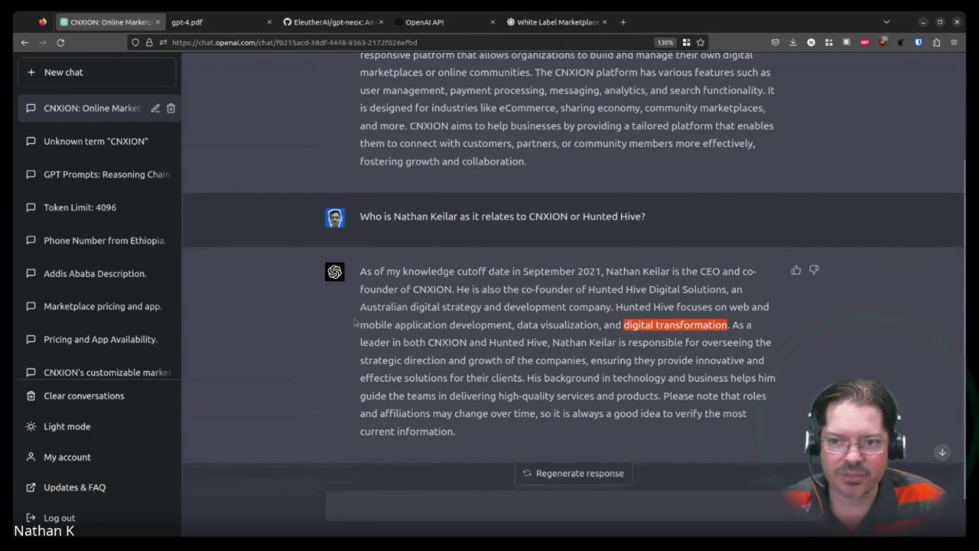
pyautogui.moveTo(361, 306); pyautogui.dragTo(533, 430)
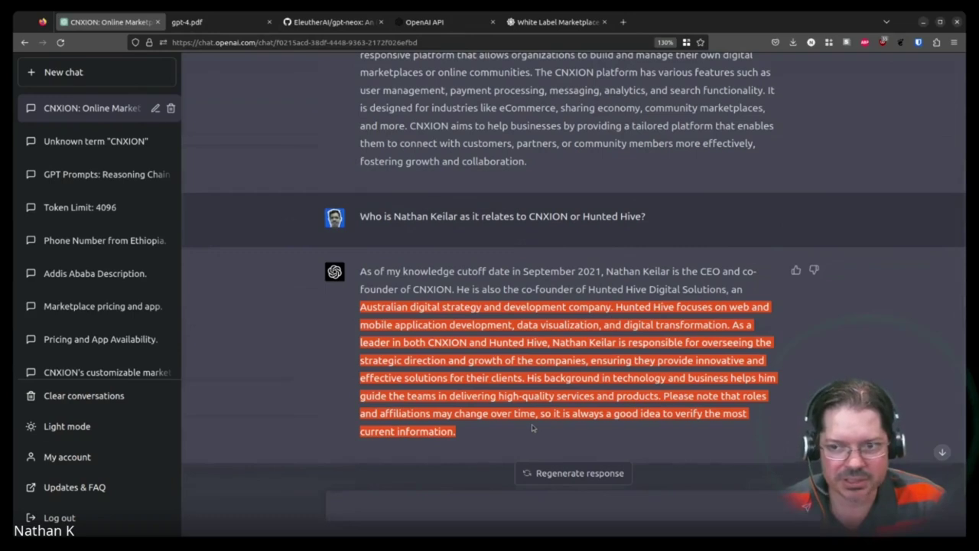
pyautogui.scroll(1, 533, 430)
pyautogui.scroll(-1, 532, 426)
pyautogui.moveTo(570, 310); pyautogui.dragTo(727, 309)
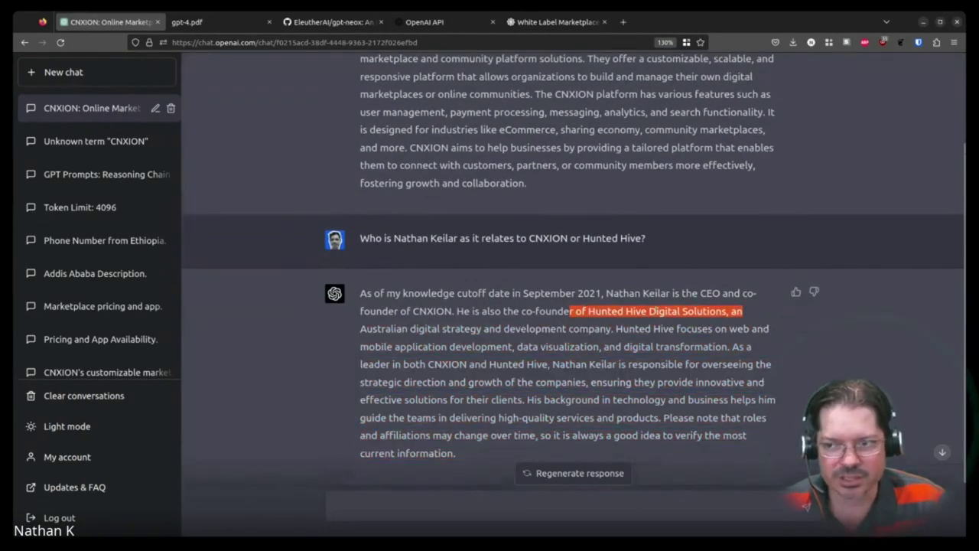
pyautogui.moveTo(359, 329); pyautogui.dragTo(572, 451)
# Search for the Wayback Machine and paste the wearecnxion.com address into its search box
pyautogui.click(625, 20)
pyautogui.write('wayback machine')
pyautogui.press('Return')
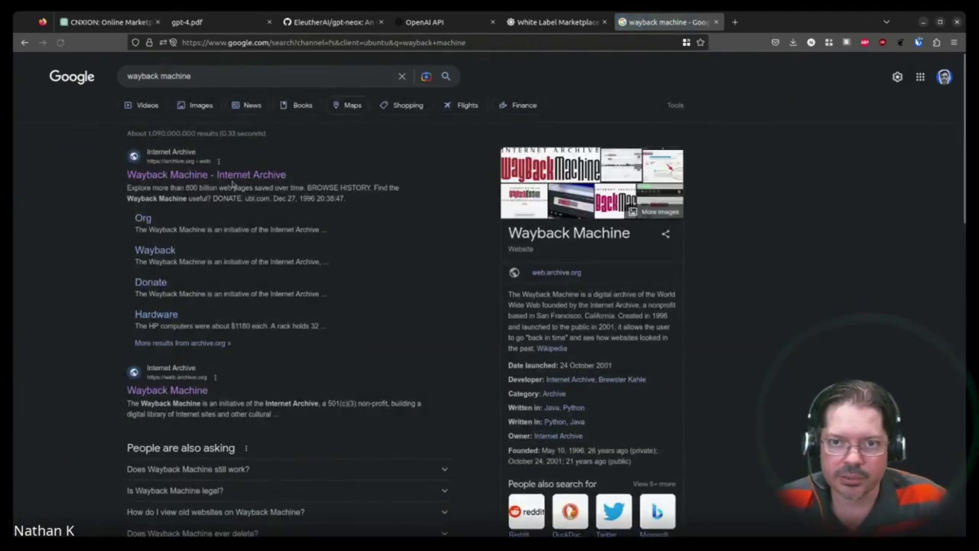
pyautogui.click(732, 22)
pyautogui.write('wearecnxion.com/')
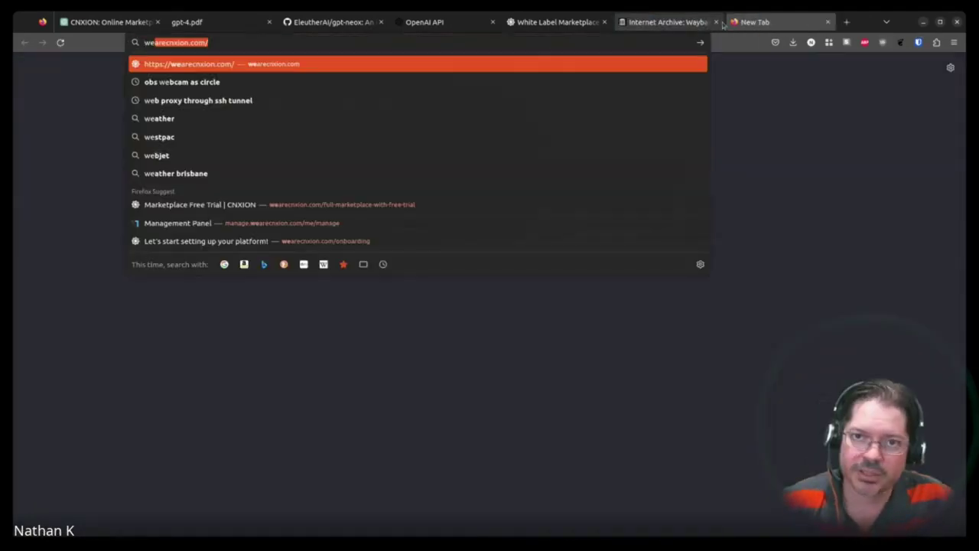
pyautogui.press('Return')
pyautogui.click(229, 42)
pyautogui.hotkey('ctrl', 'c')
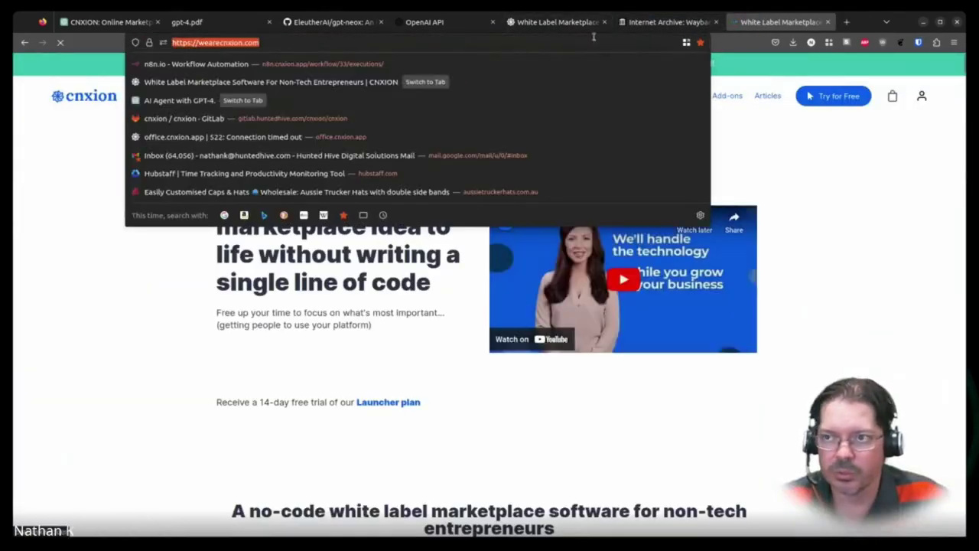
pyautogui.click(666, 21)
pyautogui.hotkey('ctrl', 'v')
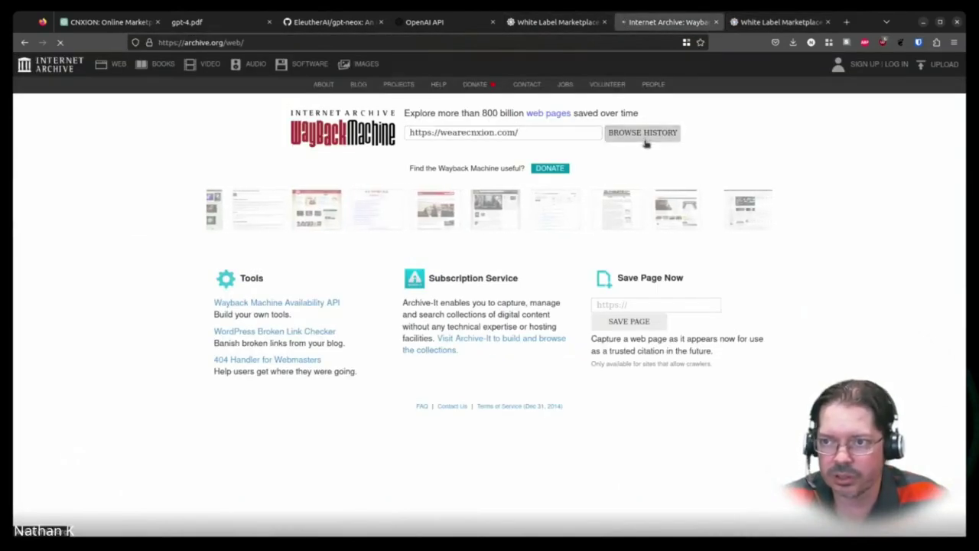
# Browse wearecnxion.com's 2021 captures and open the August 6 snapshot
pyautogui.click(633, 137)
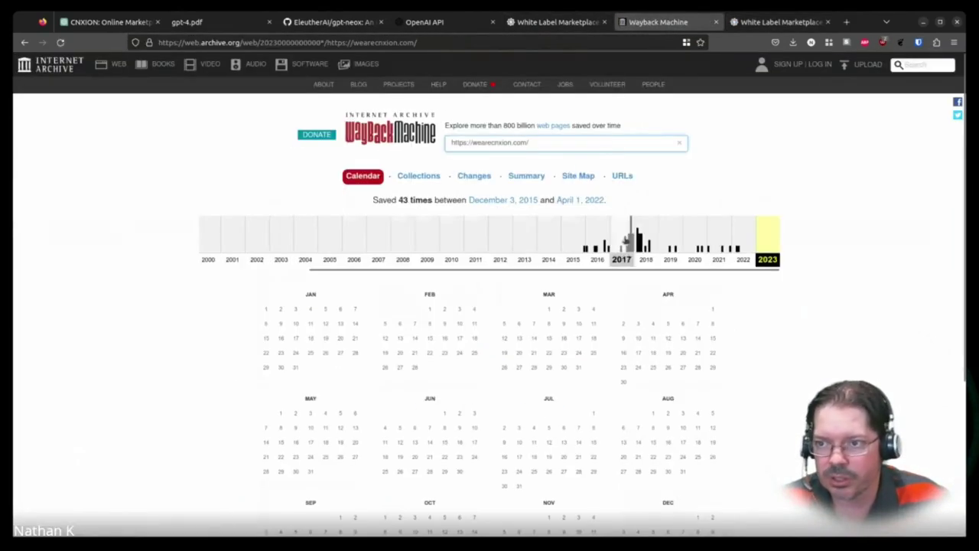
pyautogui.click(719, 260)
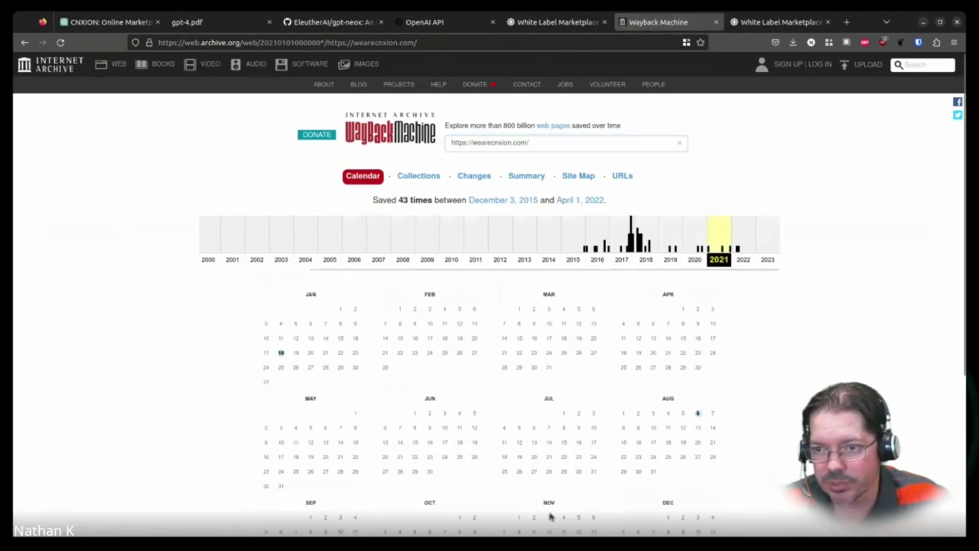
pyautogui.scroll(-3, 577, 475)
pyautogui.moveTo(684, 410)
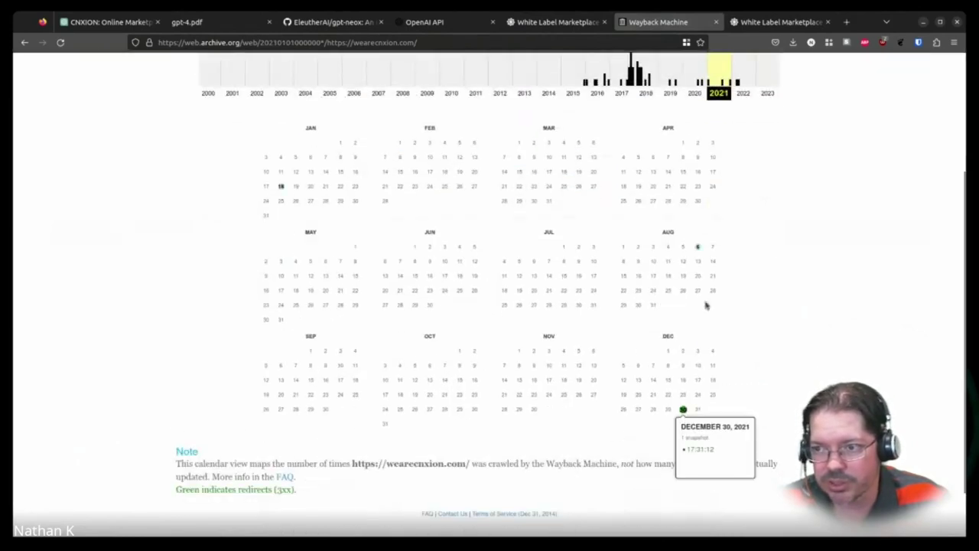
pyautogui.moveTo(699, 253)
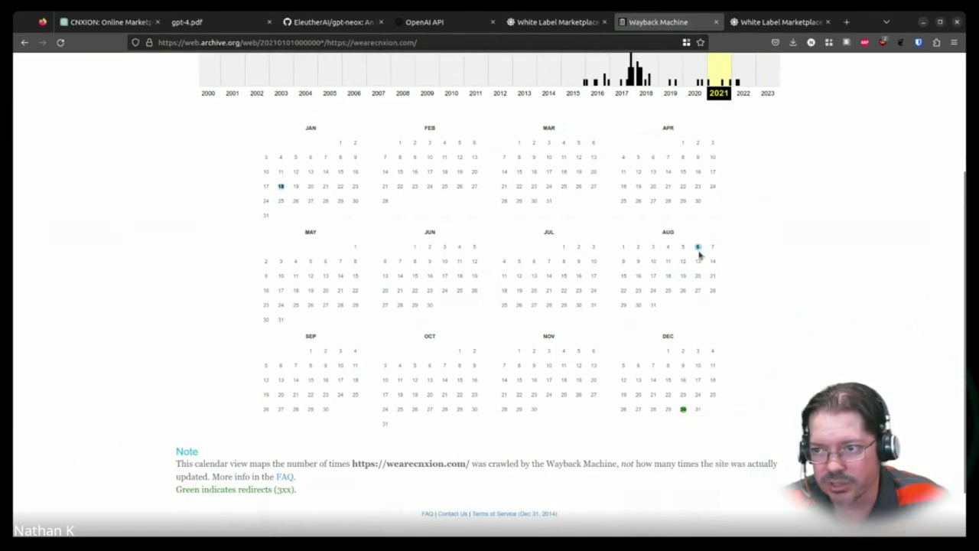
pyautogui.click(713, 288)
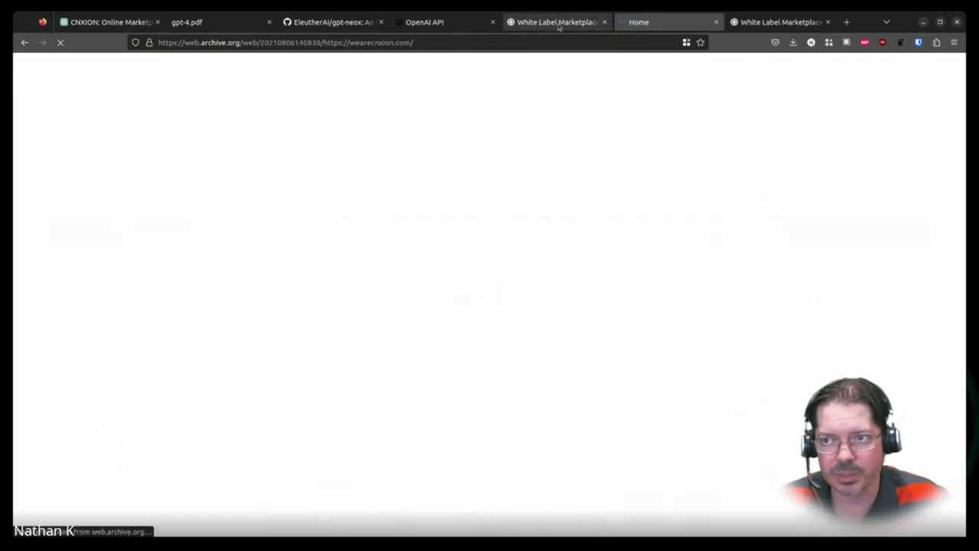
# Load huntedhive.com in a new tab, copy its address, then return to the archived wearecnxion snapshot
pyautogui.click(590, 31)
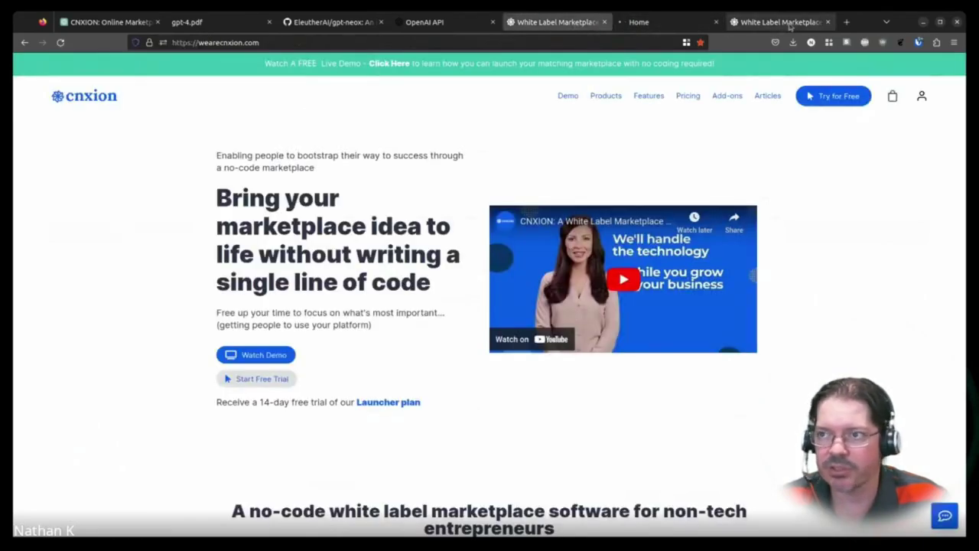
pyautogui.click(847, 19)
pyautogui.write('huntedhive.com/')
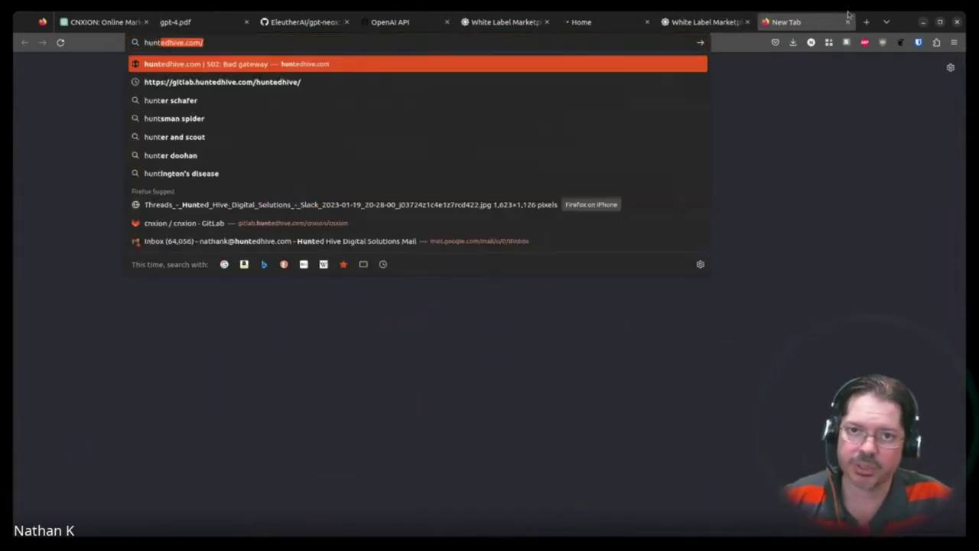
pyautogui.press('Return')
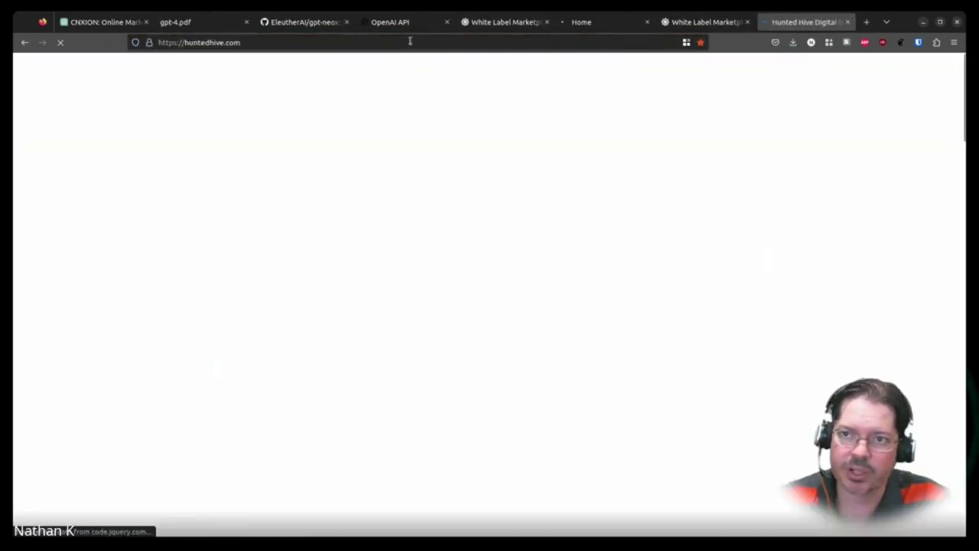
pyautogui.click(410, 40)
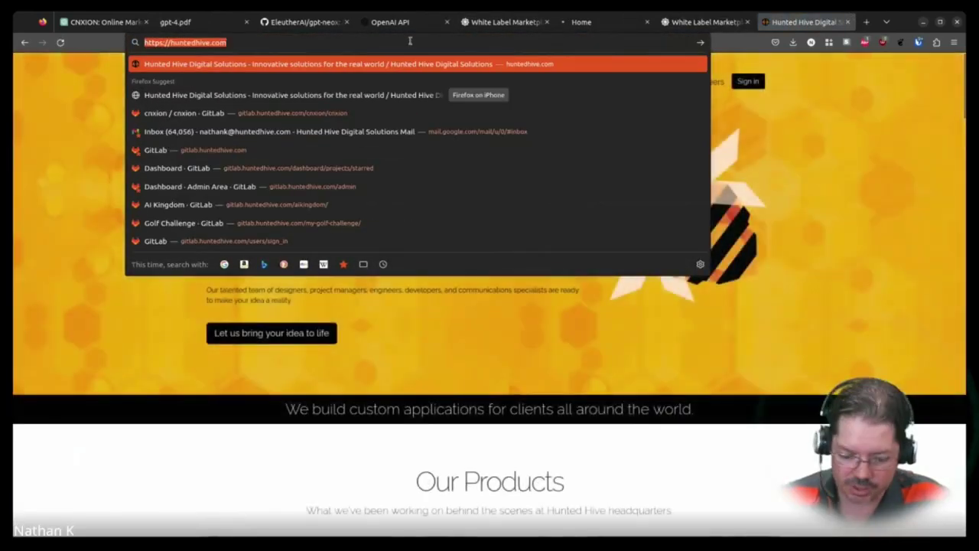
pyautogui.click(505, 22)
pyautogui.click(803, 22)
pyautogui.click(515, 23)
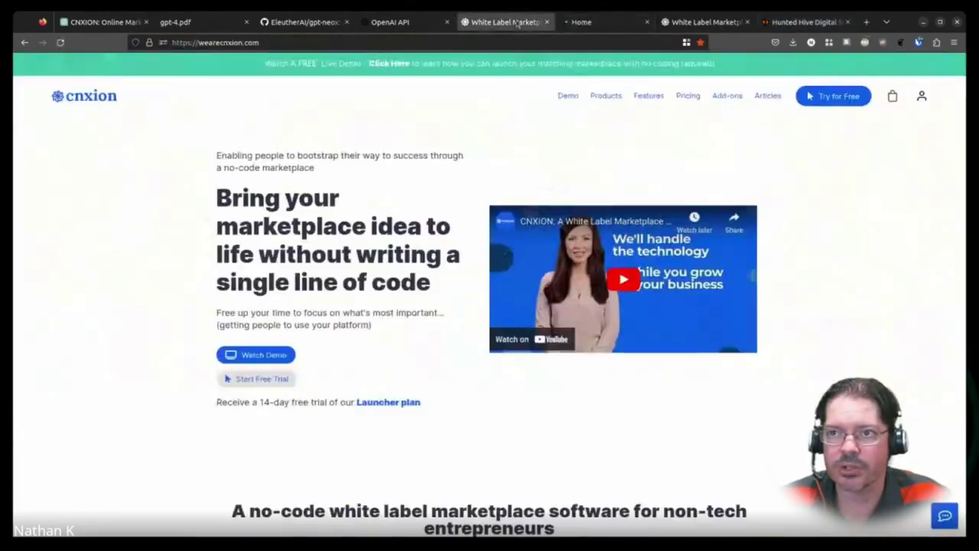
pyautogui.click(590, 22)
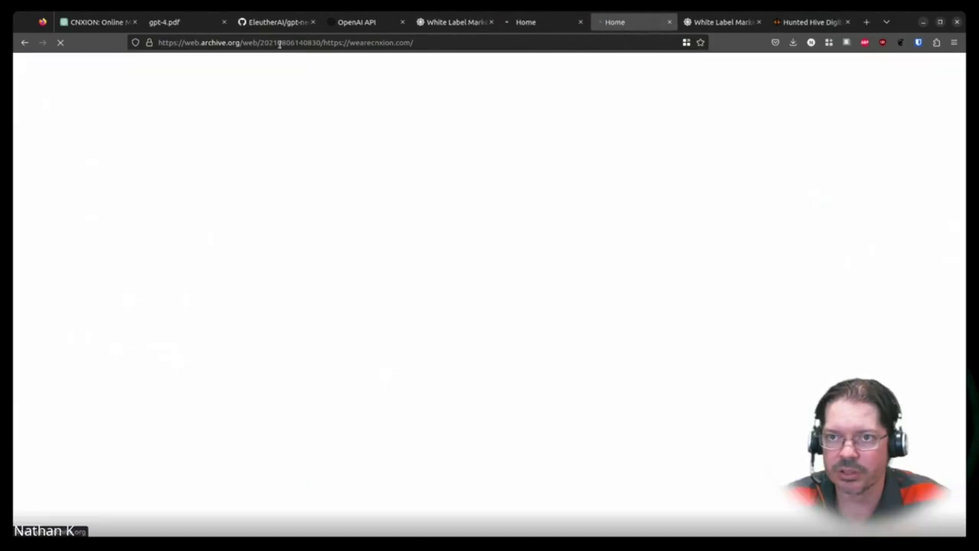
# Trim the archive address to web.archive.org/web/ to load the Wayback Machine start page
pyautogui.moveTo(325, 42); pyautogui.dragTo(412, 36)
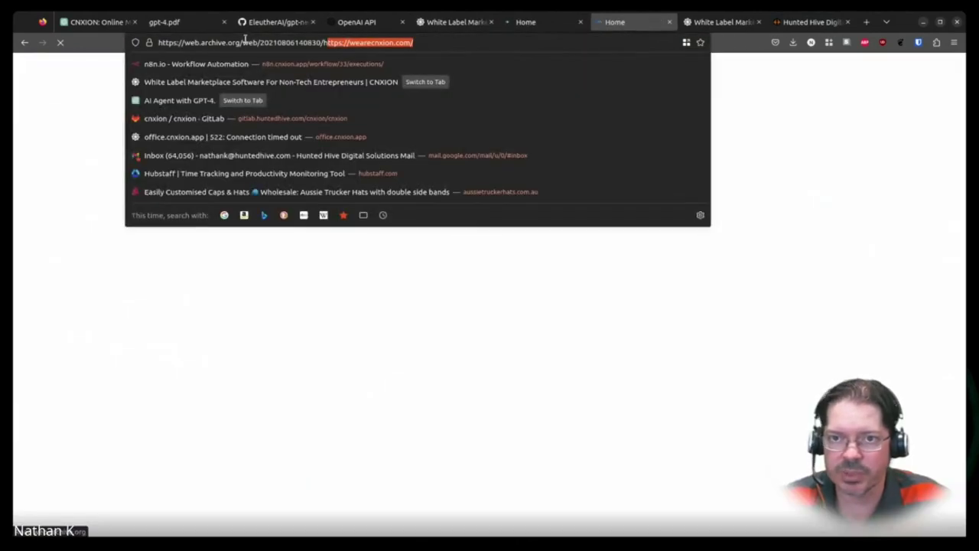
pyautogui.moveTo(245, 38); pyautogui.dragTo(243, 39)
pyautogui.press('BackSpace')
pyautogui.press('Return')
# Go back to the archived August 2021 wearecnxion.com snapshot and scroll through it
pyautogui.click(536, 21)
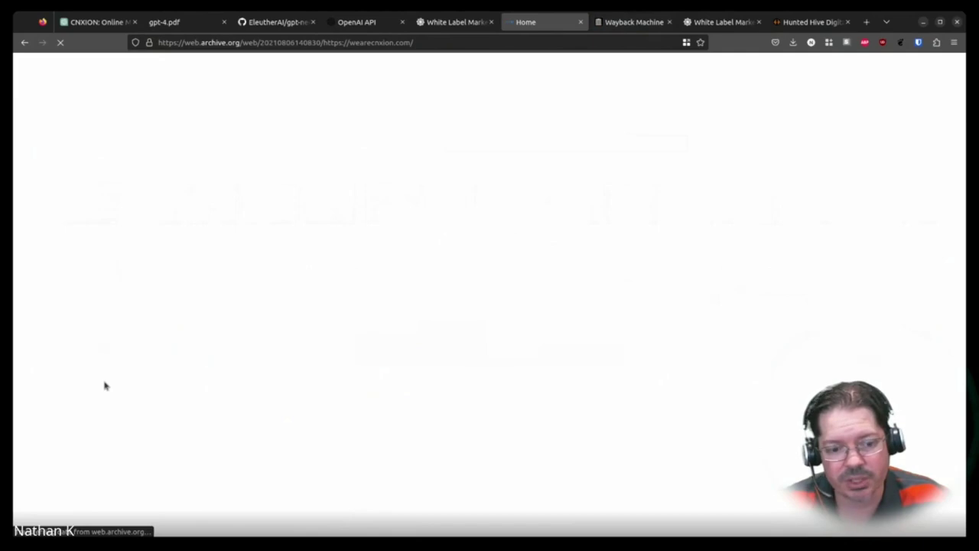
pyautogui.scroll(-5, 538, 331)
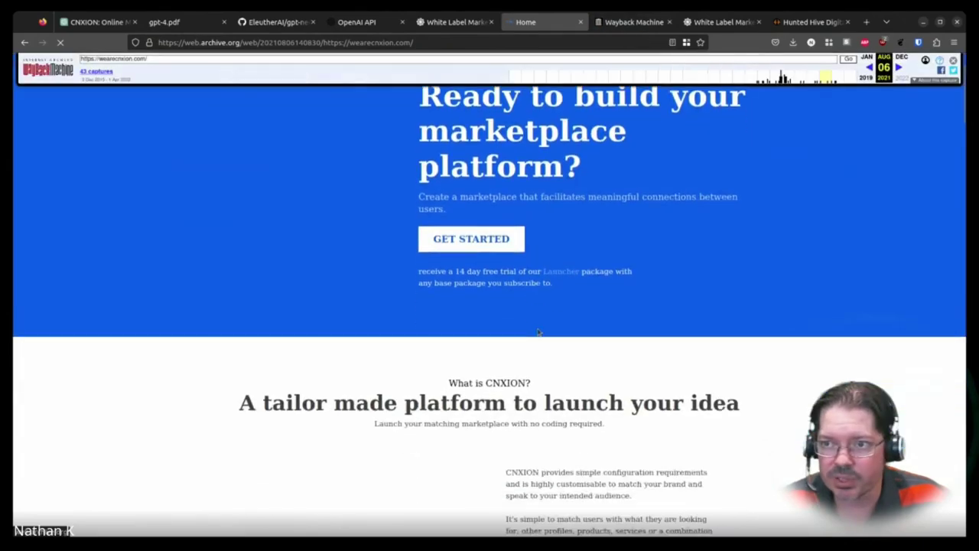
pyautogui.scroll(5, 559, 324)
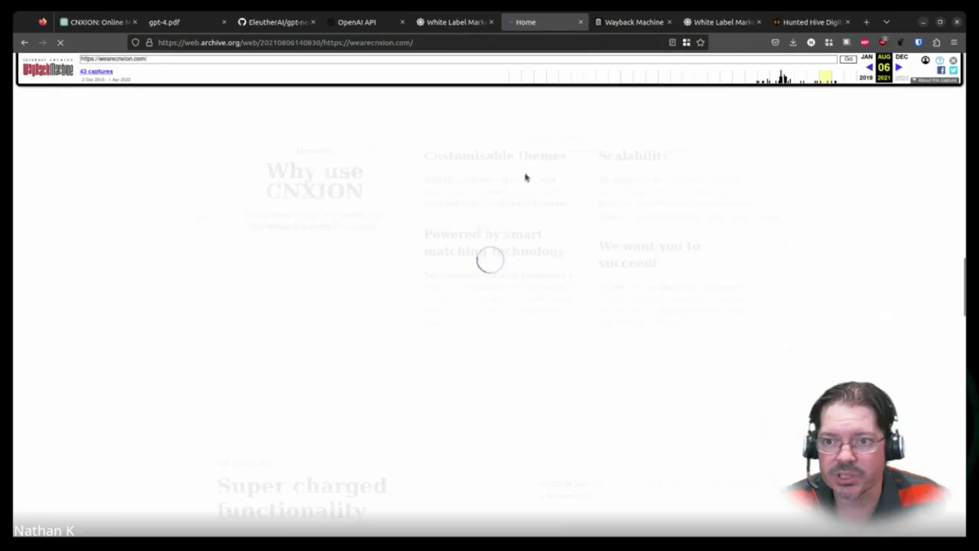
pyautogui.scroll(-5, 551, 245)
pyautogui.scroll(-5, 553, 298)
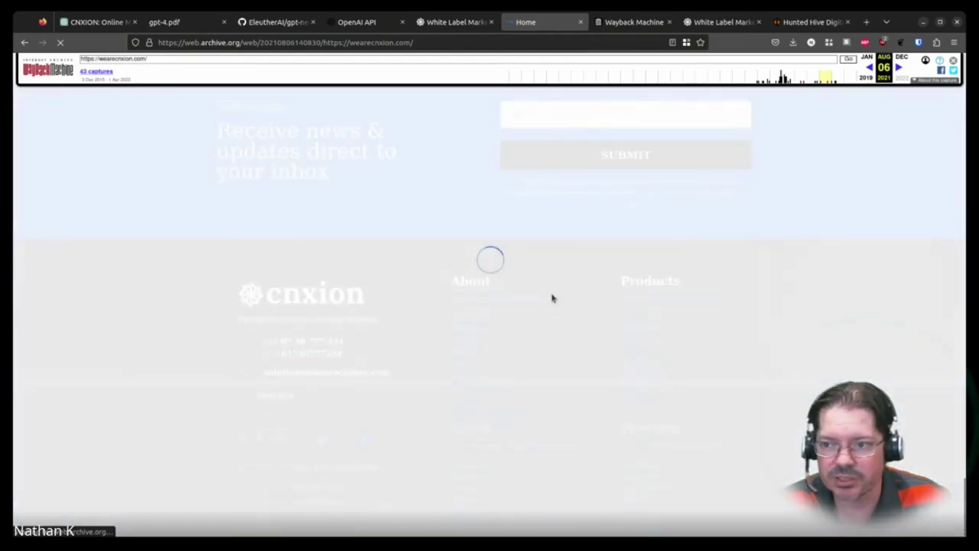
pyautogui.scroll(5, 552, 299)
pyautogui.scroll(3, 553, 298)
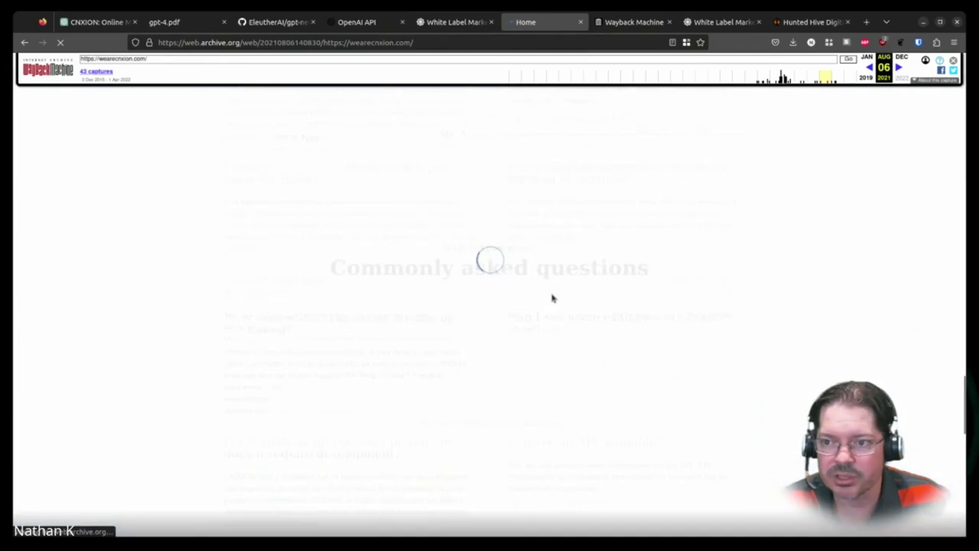
pyautogui.scroll(15, 552, 299)
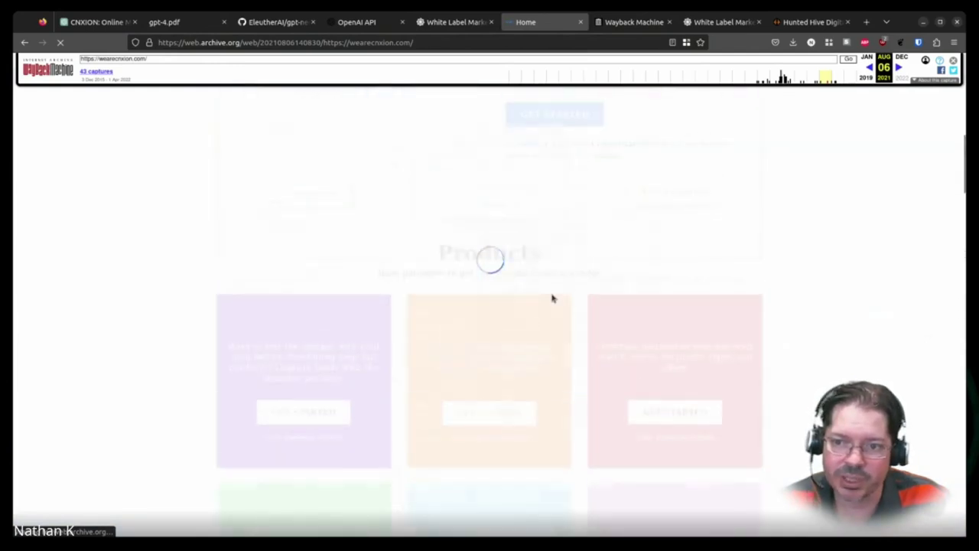
pyautogui.scroll(5, 552, 299)
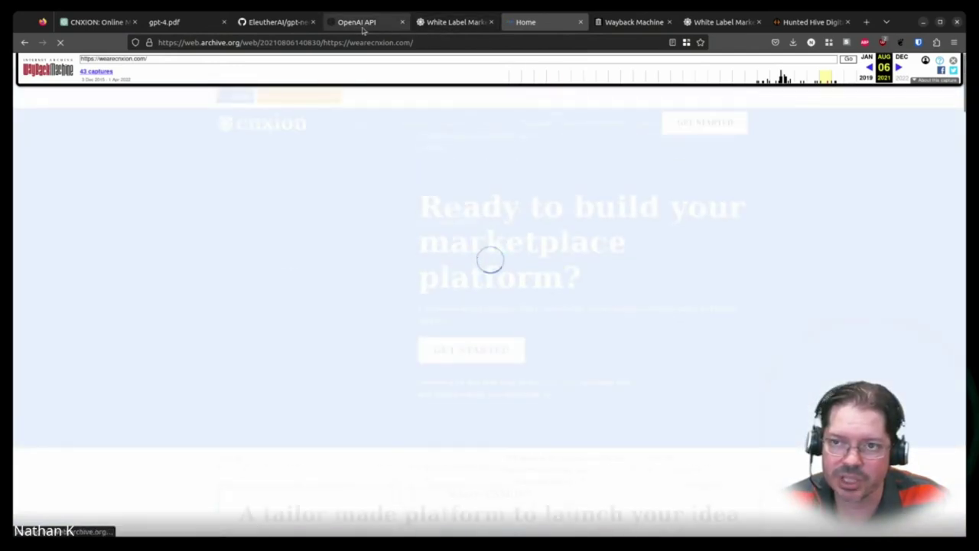
# Review the CNXION reply, highlighting the strategic consulting point and the Hunted Hive service list
pyautogui.click(437, 23)
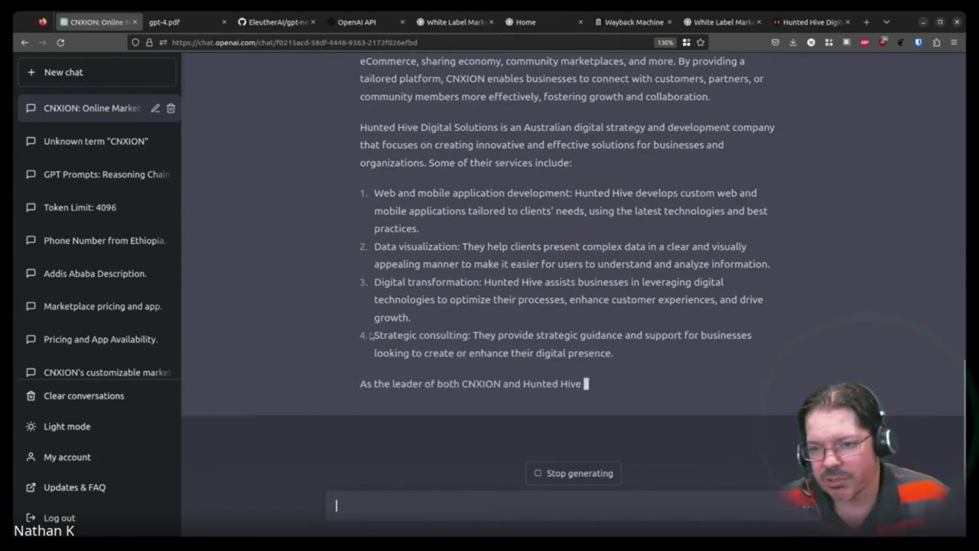
pyautogui.moveTo(467, 335); pyautogui.dragTo(375, 334)
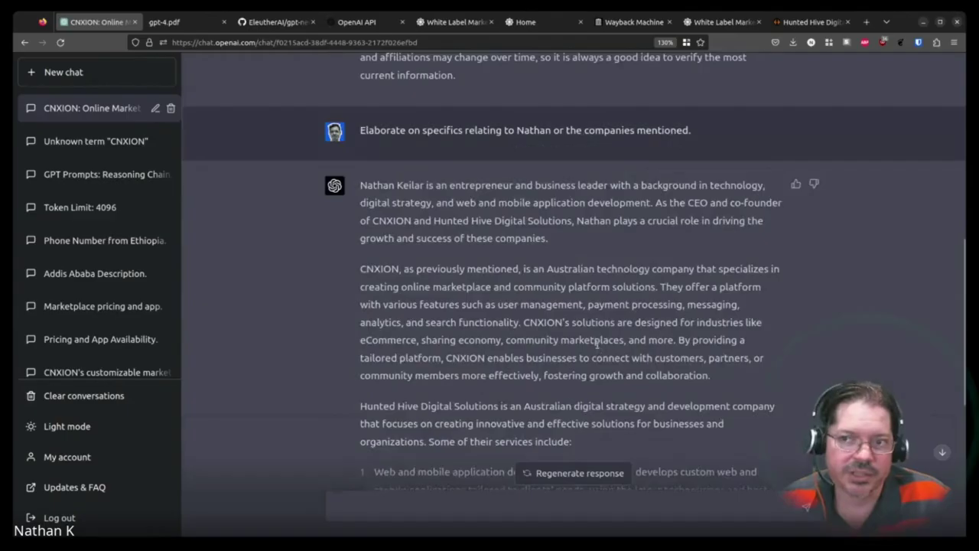
pyautogui.scroll(10, 592, 336)
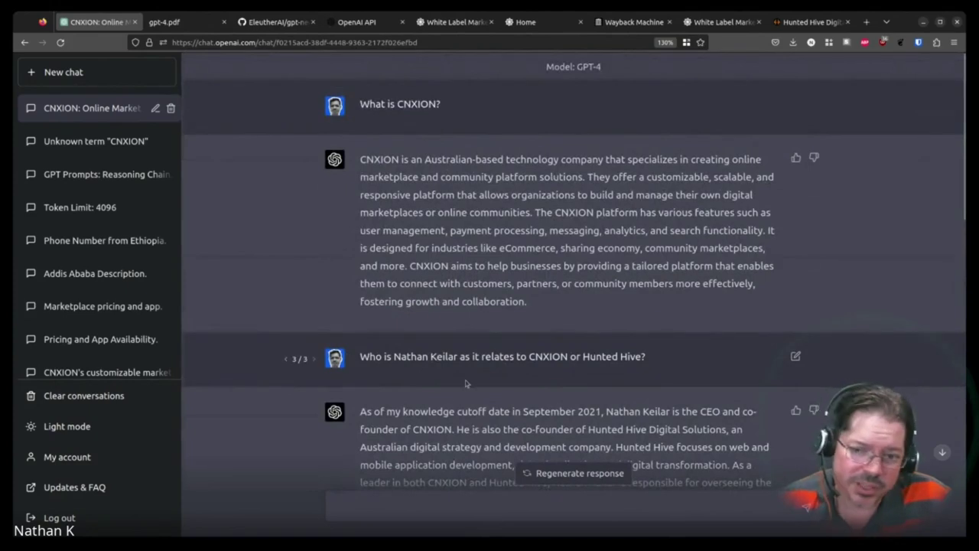
pyautogui.scroll(-15, 465, 384)
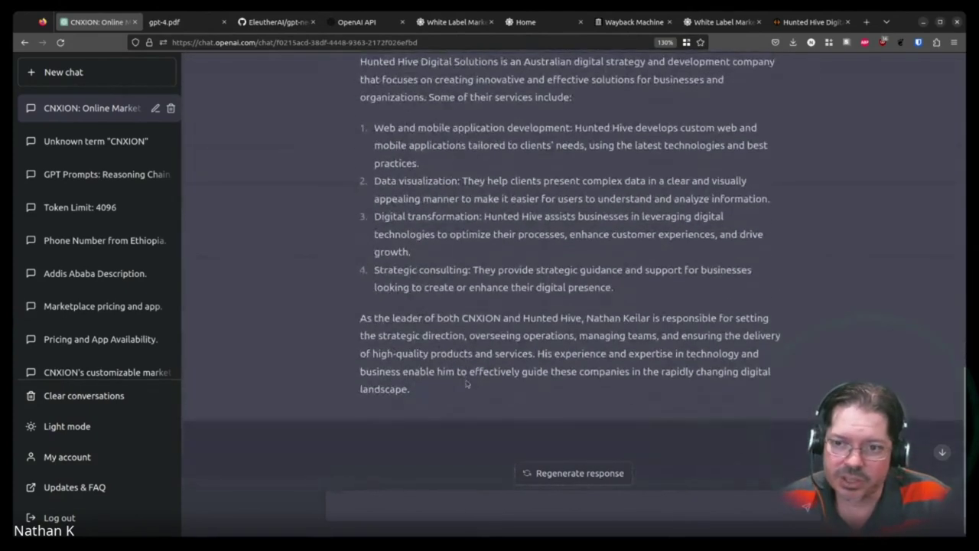
pyautogui.moveTo(644, 297); pyautogui.dragTo(496, 273)
pyautogui.scroll(4, 497, 273)
pyautogui.scroll(3, 497, 273)
pyautogui.scroll(-6, 375, 368)
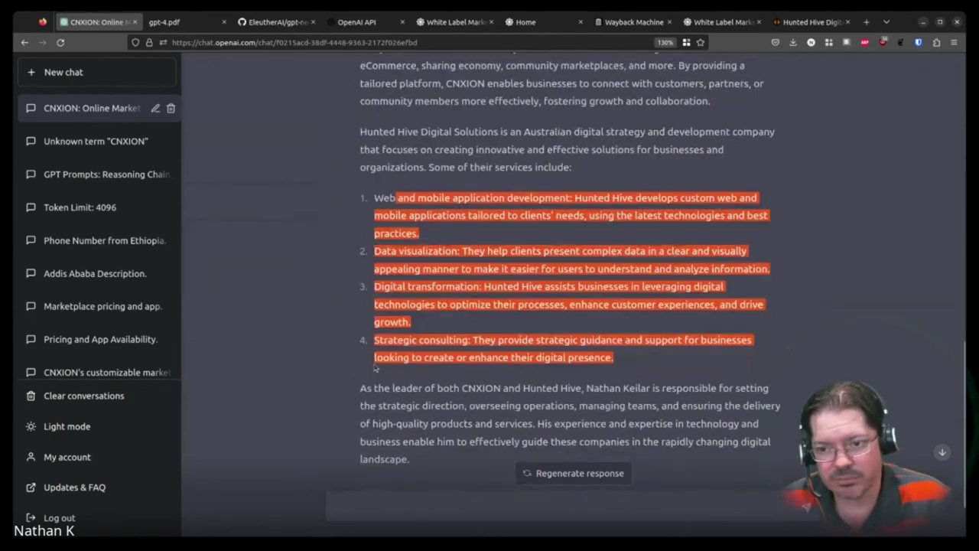
pyautogui.scroll(-2, 423, 424)
pyautogui.scroll(15, 452, 392)
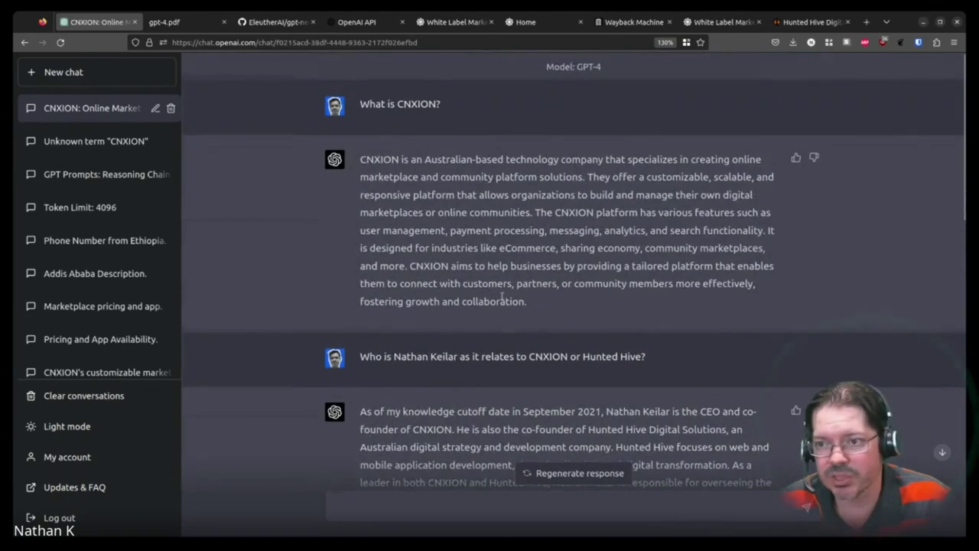
# Send the question asking where the company's leader studied
pyautogui.press('Return')
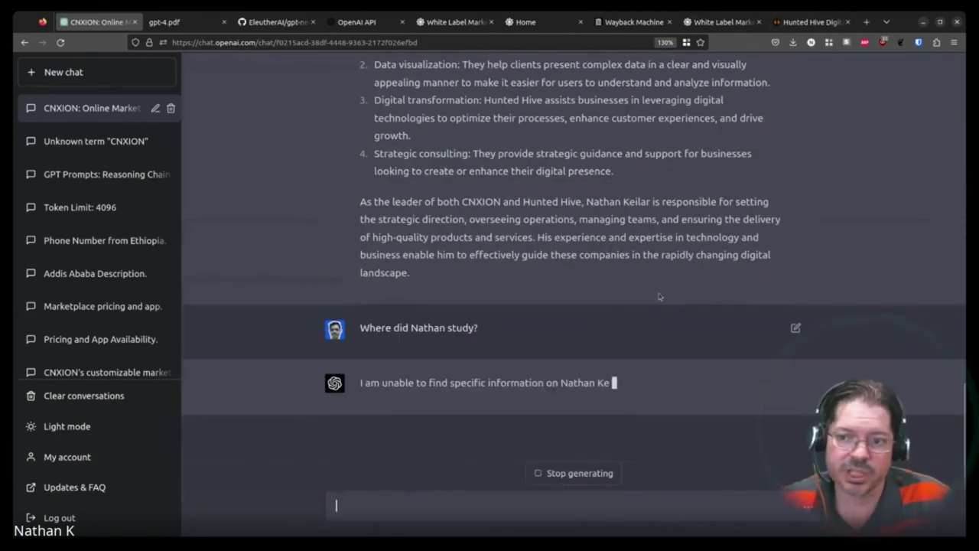
pyautogui.scroll(10, 656, 289)
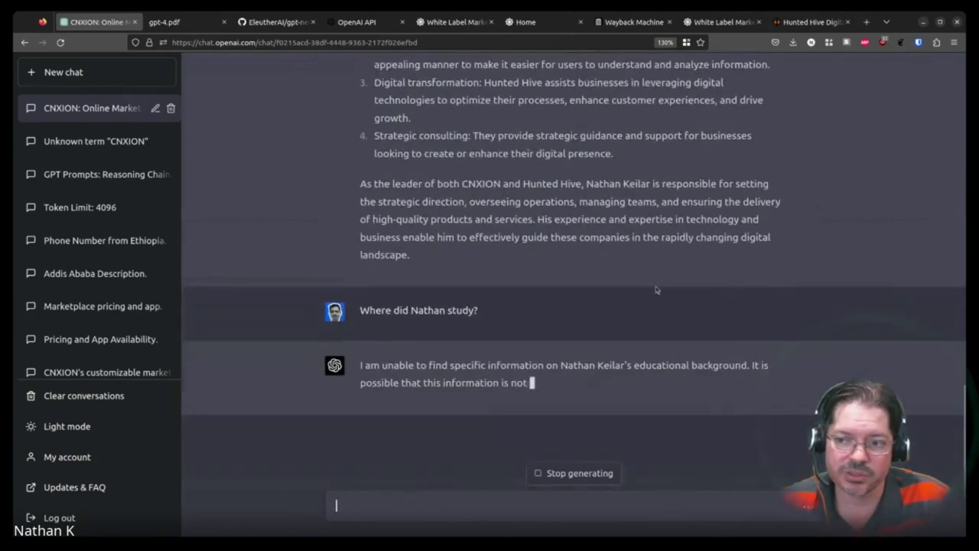
pyautogui.scroll(3, 656, 289)
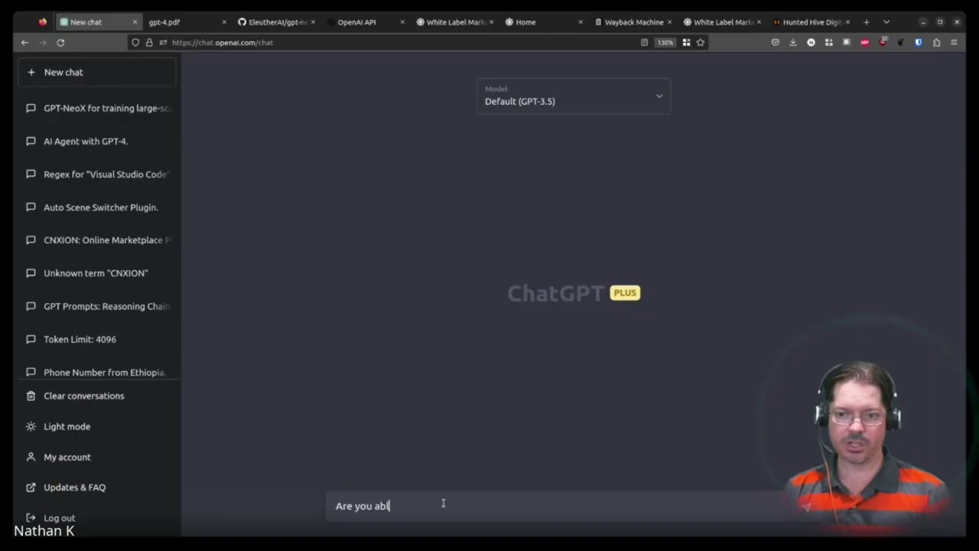
# Draft an unsent prompt requesting a hands-off plan and pseudocode for repairing a flat bike tire
pyautogui.write('e the pseudo to reach')
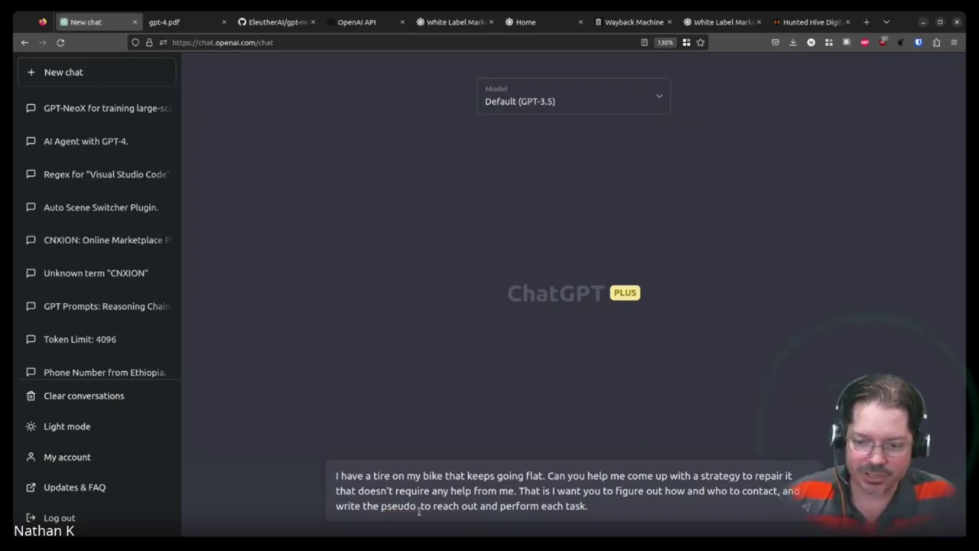
# Finish the draft, switch the new chat to GPT-4, and paste the bike-tire prompt back
pyautogui.write('code')
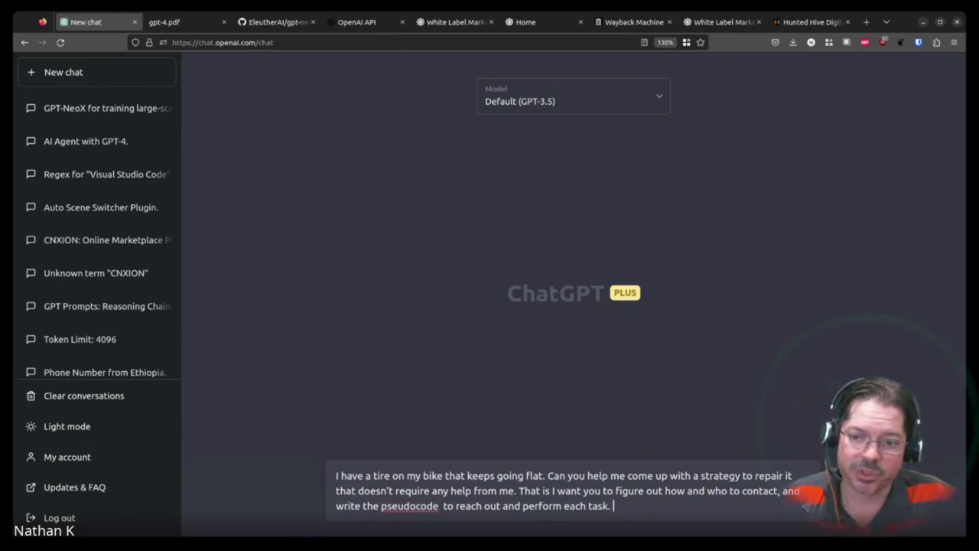
pyautogui.click(416, 508)
pyautogui.click(662, 501)
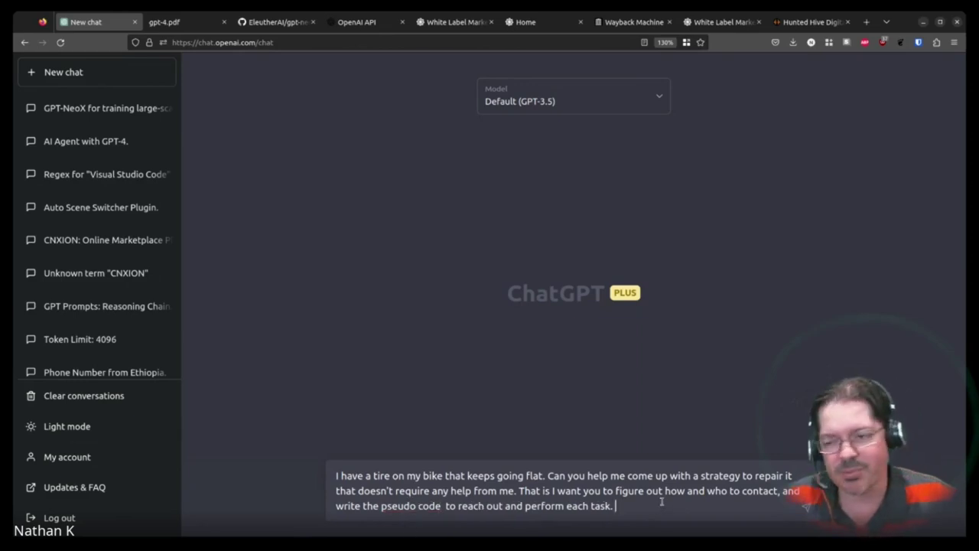
pyautogui.press('Return')
pyautogui.click(588, 98)
pyautogui.click(575, 182)
pyautogui.write("I have a tire on my bike that keeps going flat. Can you help me come up with a strategy to repair it that doesn't require any help from me. That is I want you to figure out how and who to contact, and write the pseudo code  to reach out and perform each task.")
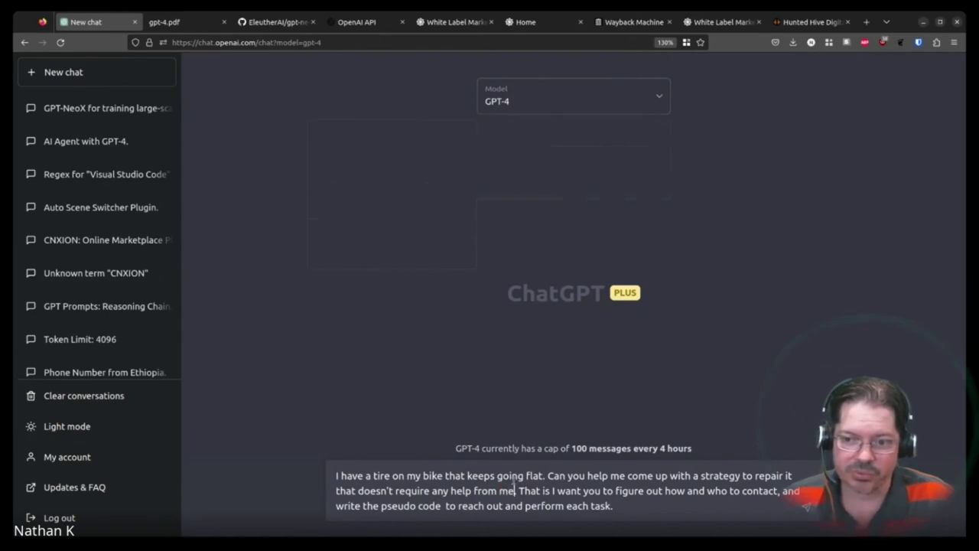
# Add the chain-of-reasoning, autonomous Python-code request, correct 'autonomously', and send to GPT-4
pyautogui.write("as I'm very time poor. That is I want yo")
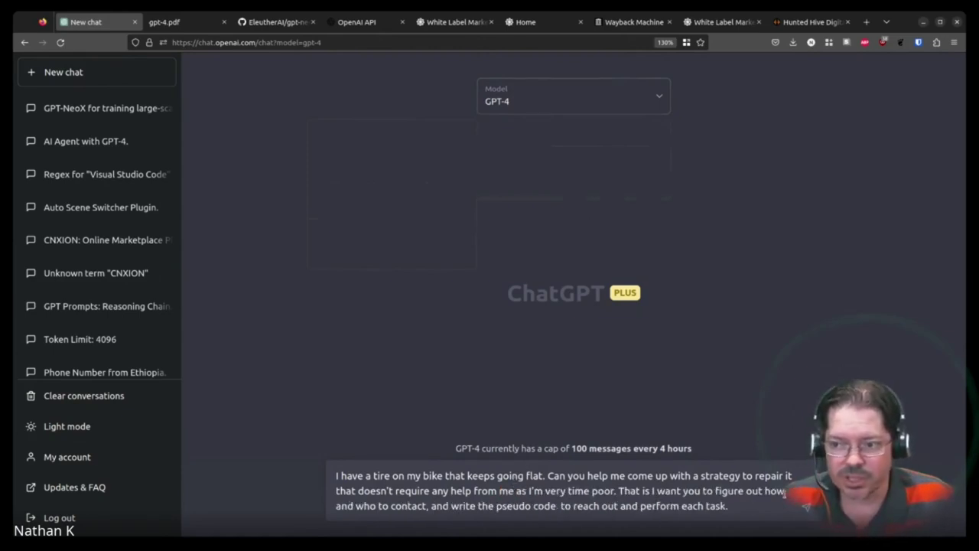
pyautogui.write('u to figure using chain of rea')
pyautogui.write('soning thing')
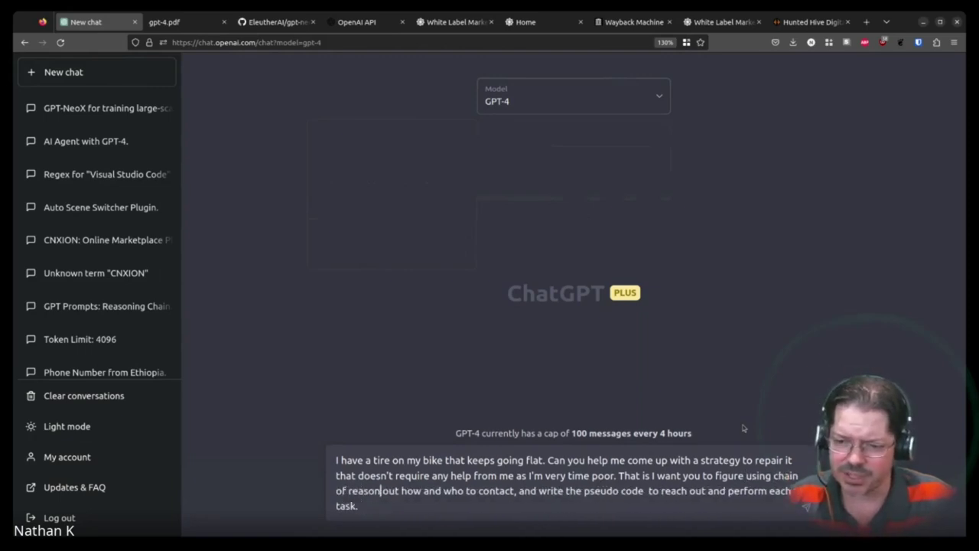
pyautogui.write(' how to solve the problem. e.g.')
pyautogui.press('Delete')
pyautogui.press('Delete')
pyautogui.press('Delete')
pyautogui.press('Delete')
pyautogui.press('Delete')
pyautogui.write('who to')
pyautogui.press('BackSpace')
pyautogui.press('BackSpace')
pyautogui.press('BackSpace')
pyautogui.press('BackSpace')
pyautogui.press('BackSpace')
pyautogui.press('BackSpace')
pyautogui.write('how')
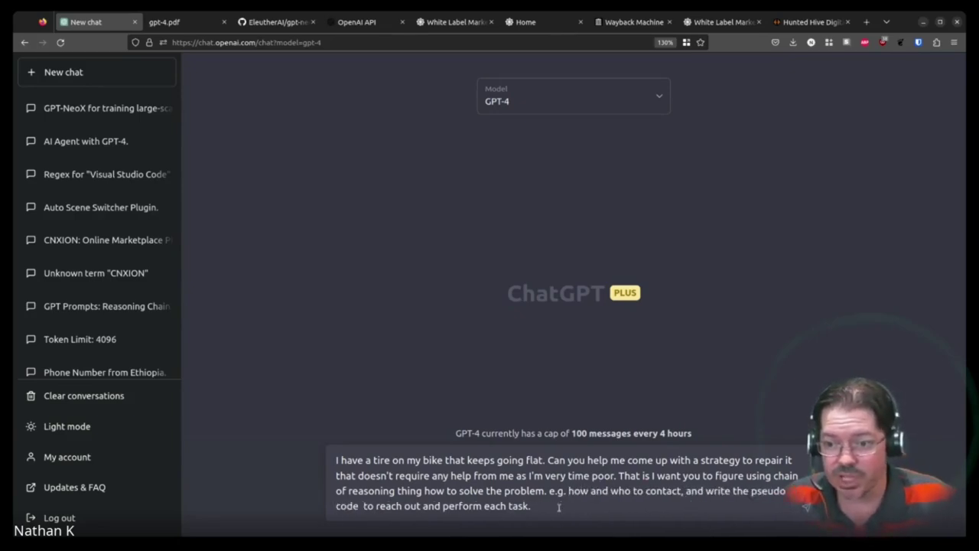
pyautogui.press('BackSpace')
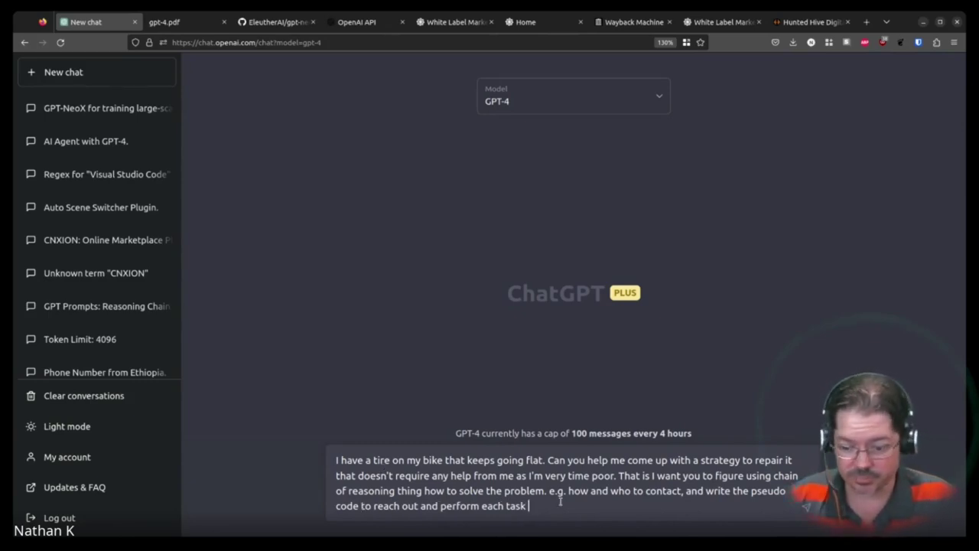
pyautogui.write('utomosoly. I will copy and paste the')
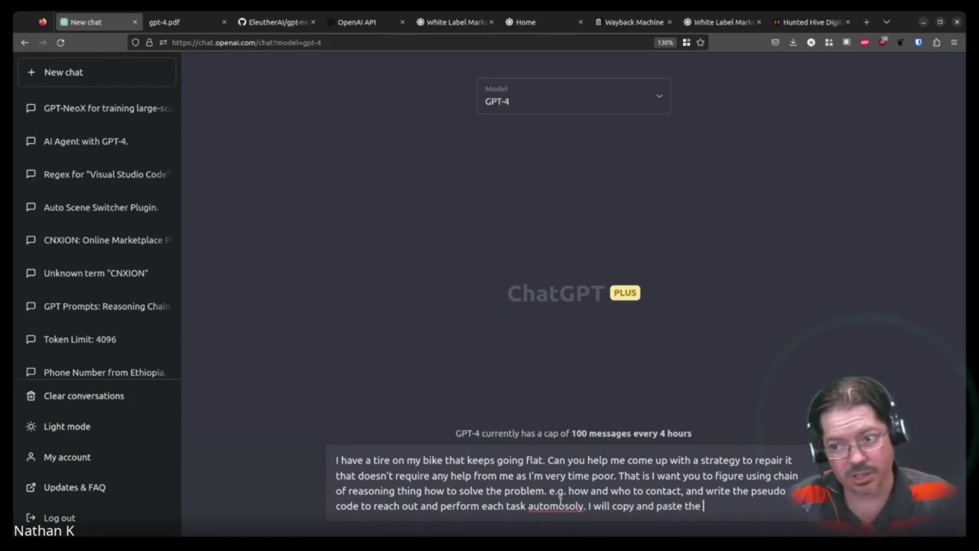
pyautogui.write('python conde,')
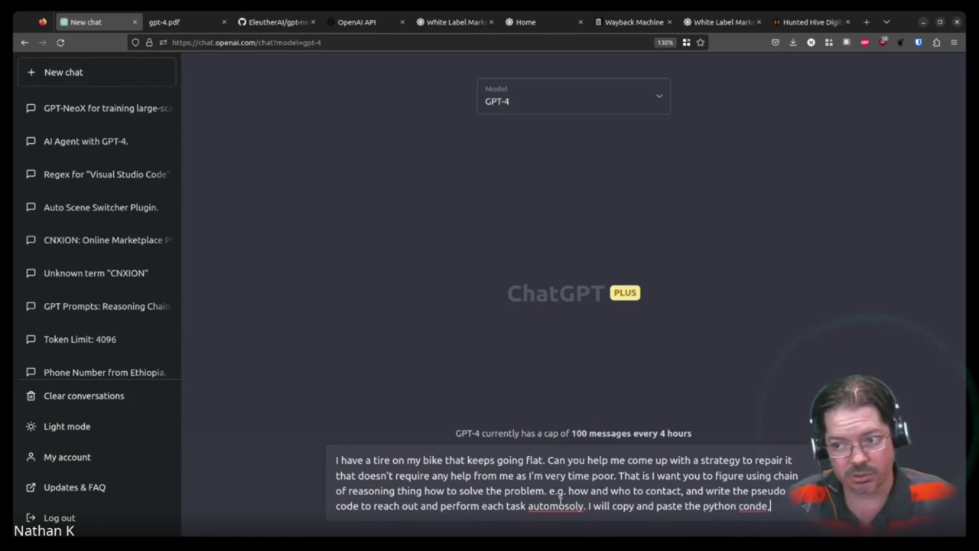
pyautogui.write(' and run it')
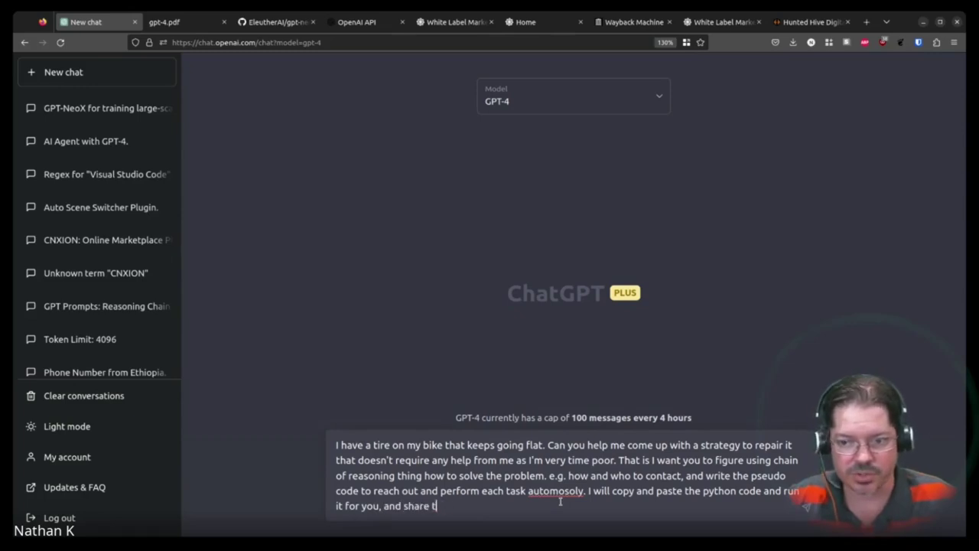
pyautogui.write('e results back.')
pyautogui.rightClick(556, 490)
pyautogui.click(591, 505)
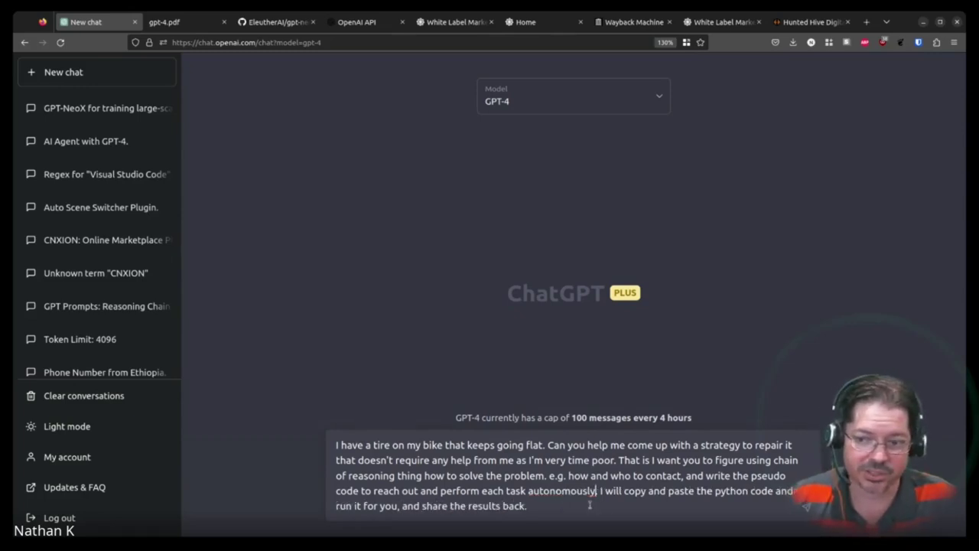
pyautogui.press('Return')
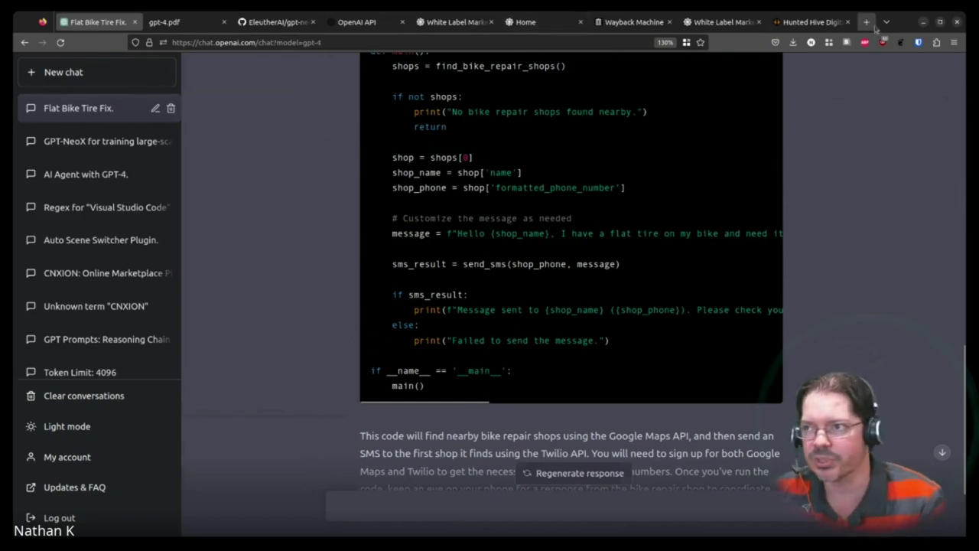
# Browse the n8n.io workflow automation site in a new tab, then return to Hunted Hive
pyautogui.click(873, 25)
pyautogui.write('n8n.io')
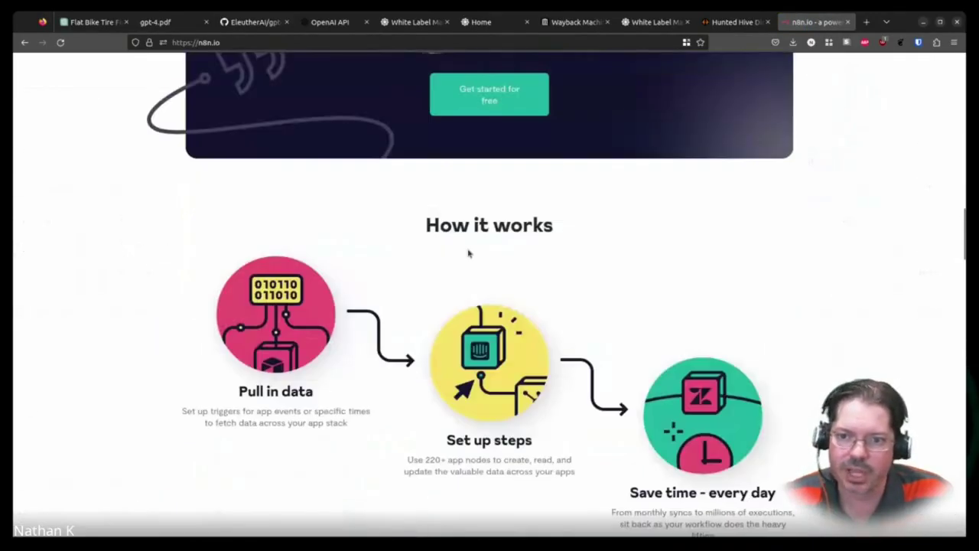
pyautogui.scroll(5, 470, 254)
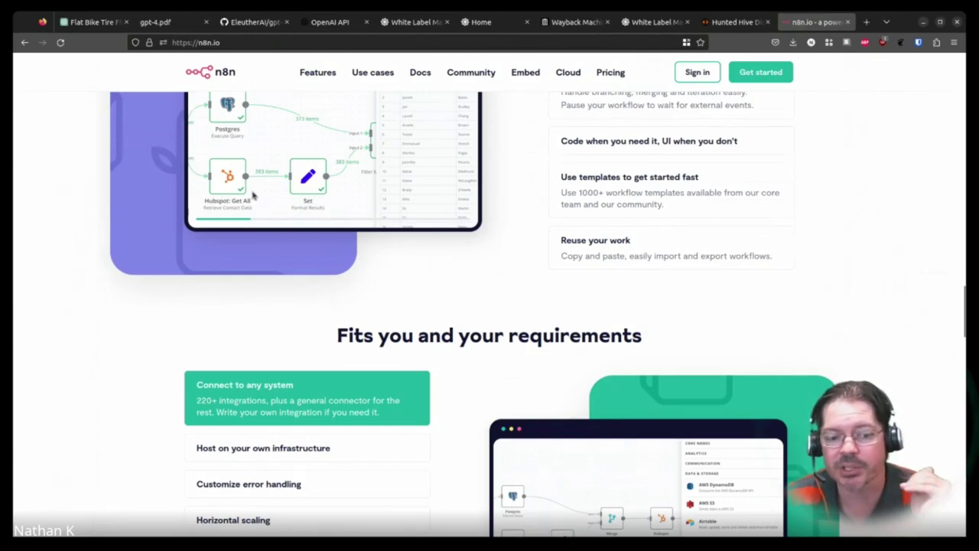
pyautogui.scroll(1, 236, 178)
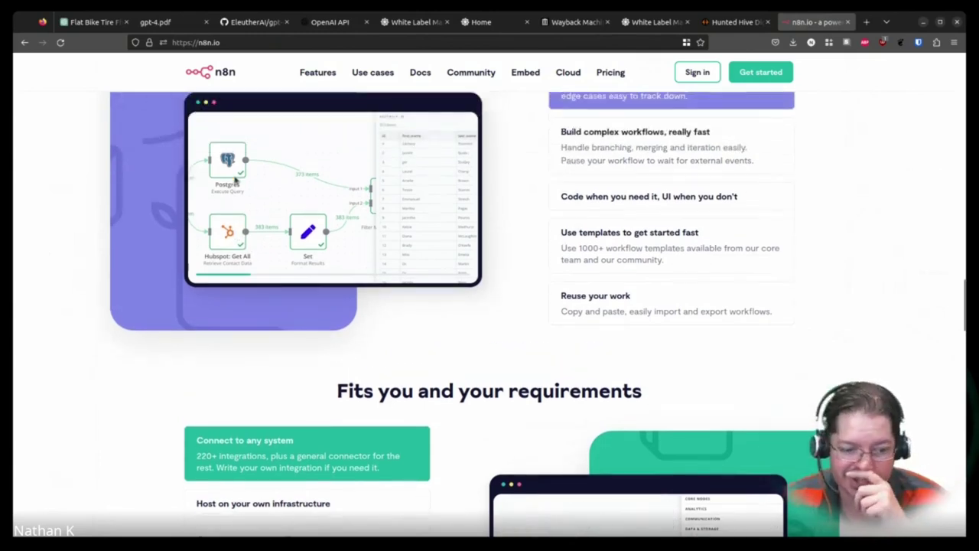
pyautogui.click(732, 23)
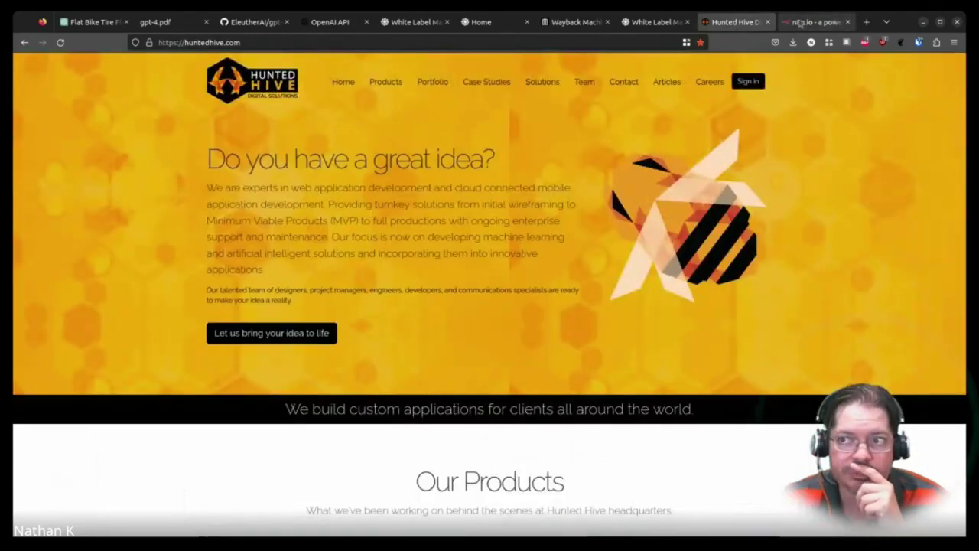
# Close the marketplace and Hunted Hive tabs and highlight GPT-4's closing note about API keys
pyautogui.click(686, 22)
pyautogui.click(687, 23)
pyautogui.scroll(-3, 373, 312)
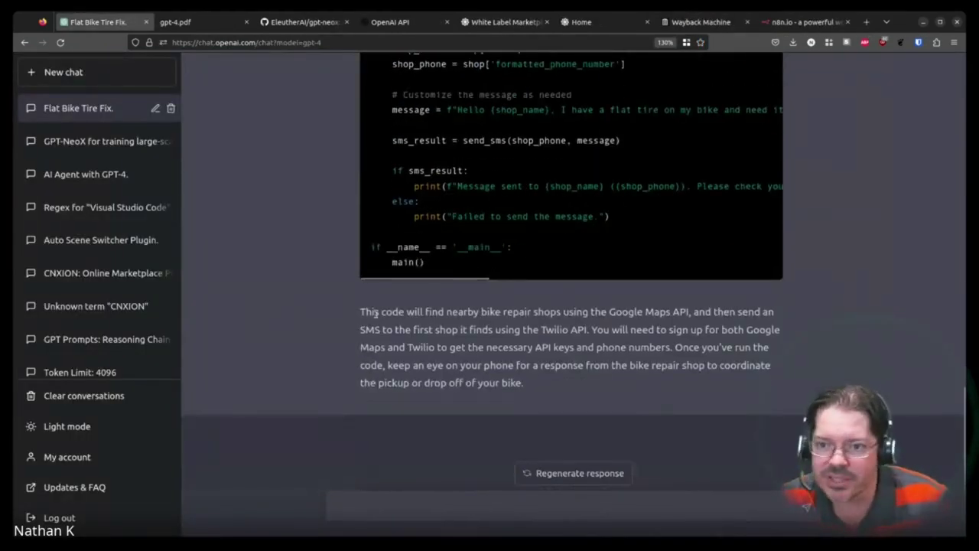
pyautogui.moveTo(364, 315); pyautogui.dragTo(388, 349)
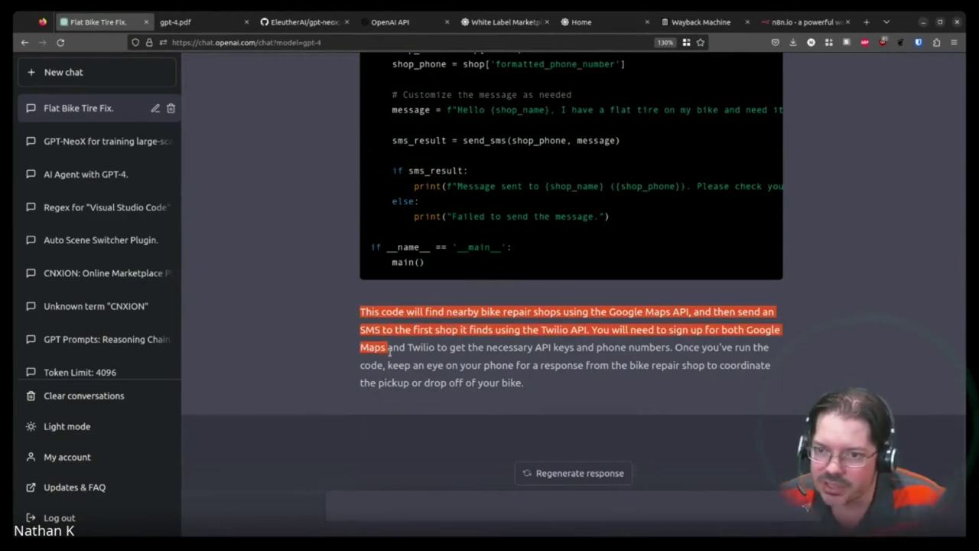
pyautogui.moveTo(388, 349); pyautogui.dragTo(770, 346)
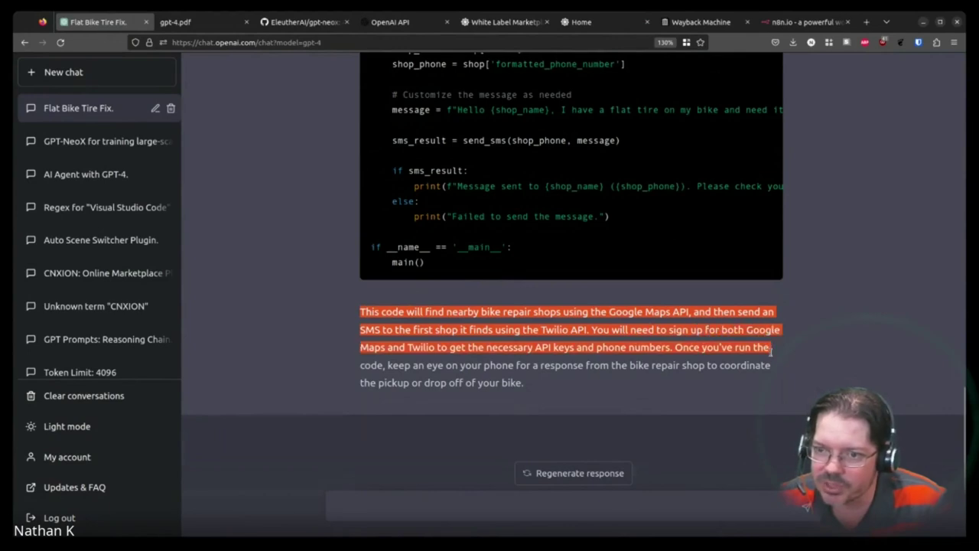
# Ask GPT-4 for an alternative that avoids signing up for services and getting API keys
pyautogui.click(500, 519)
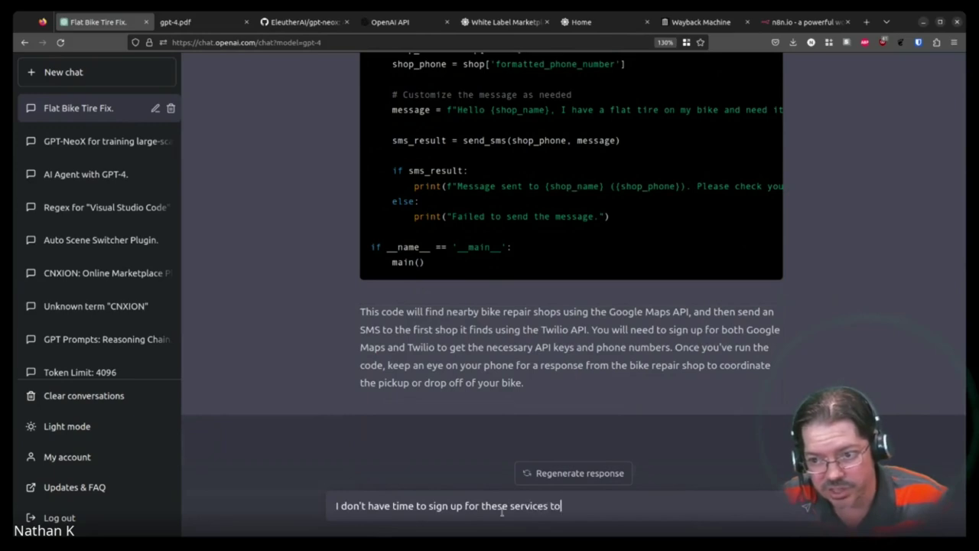
pyautogui.write('get the API keys, find ant')
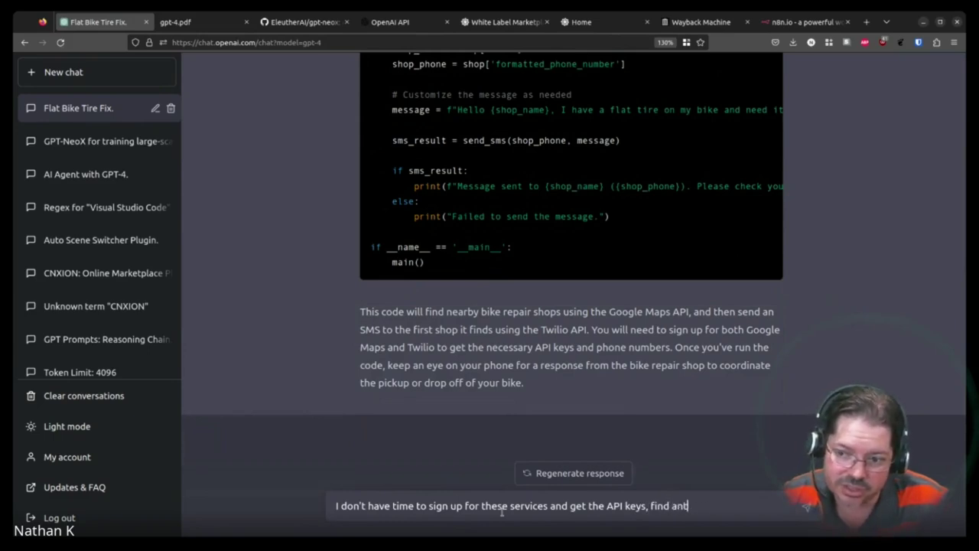
pyautogui.press('Return')
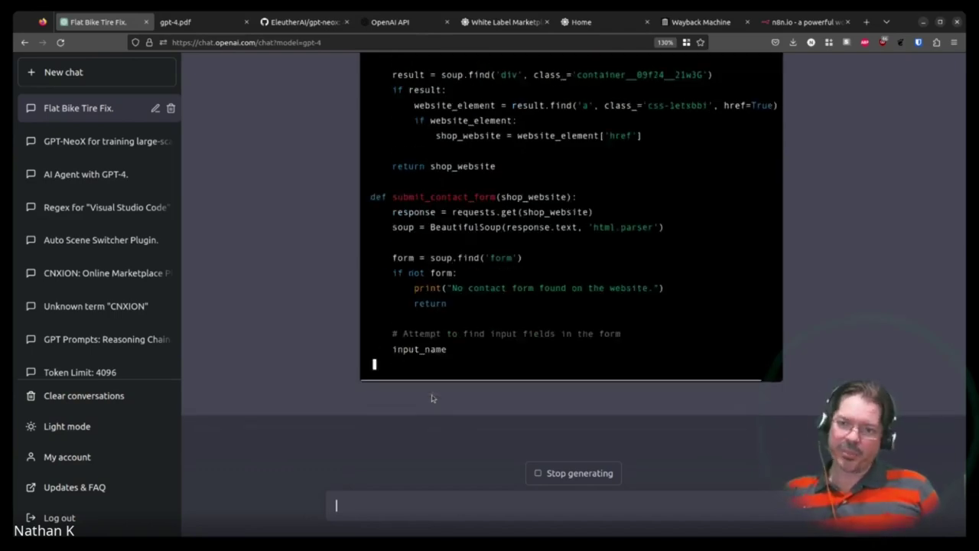
# Scroll up to the original flat-bike-tire prompt at the top of the chat
pyautogui.scroll(10, 846, 365)
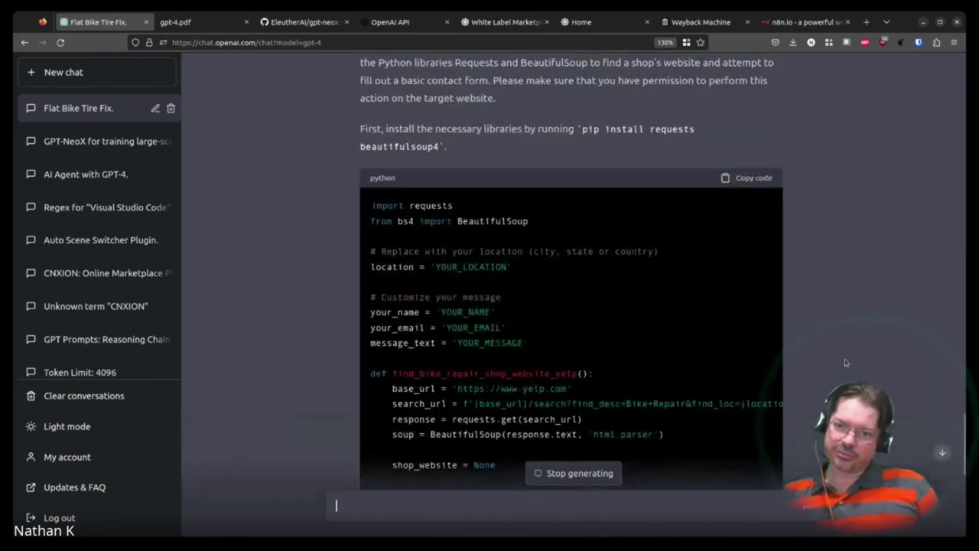
pyautogui.scroll(-10, 845, 367)
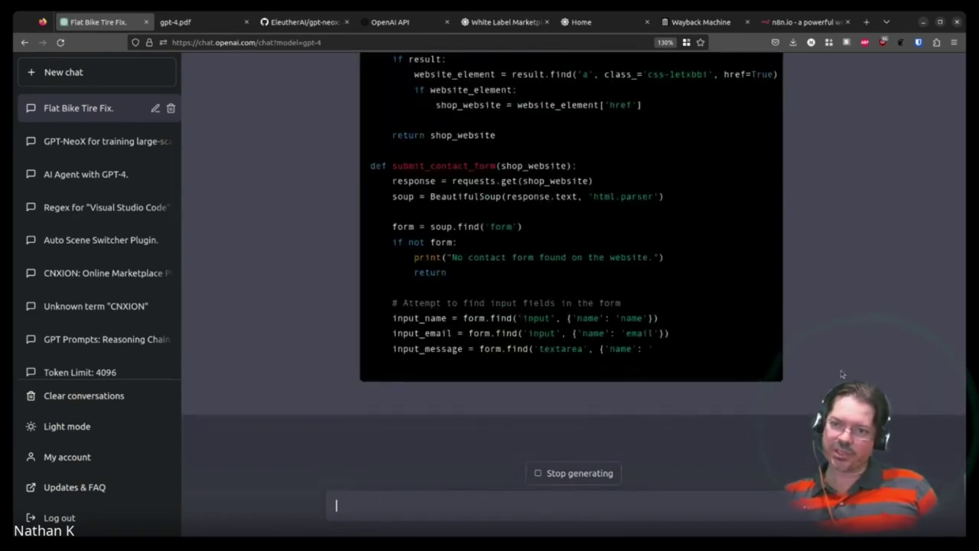
pyautogui.scroll(15, 841, 373)
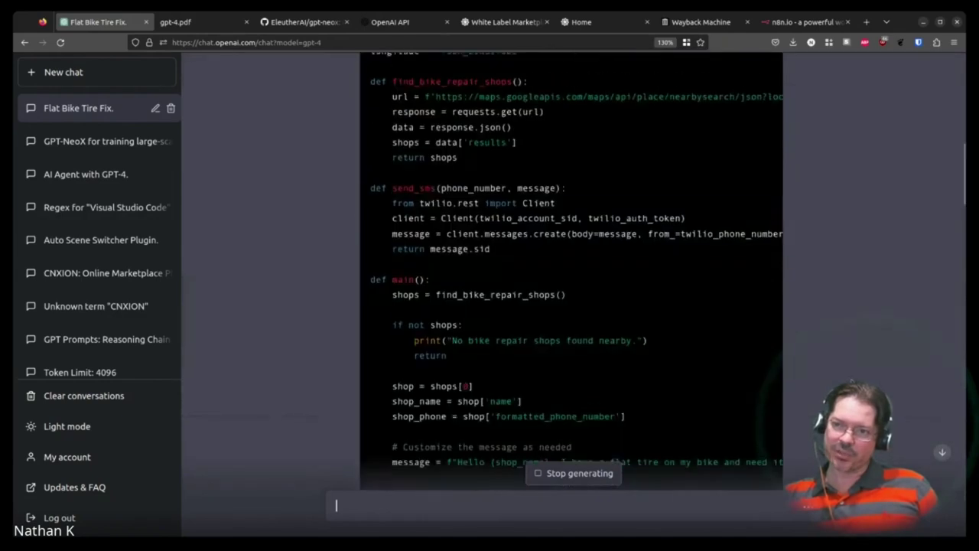
pyautogui.scroll(10, 573, 276)
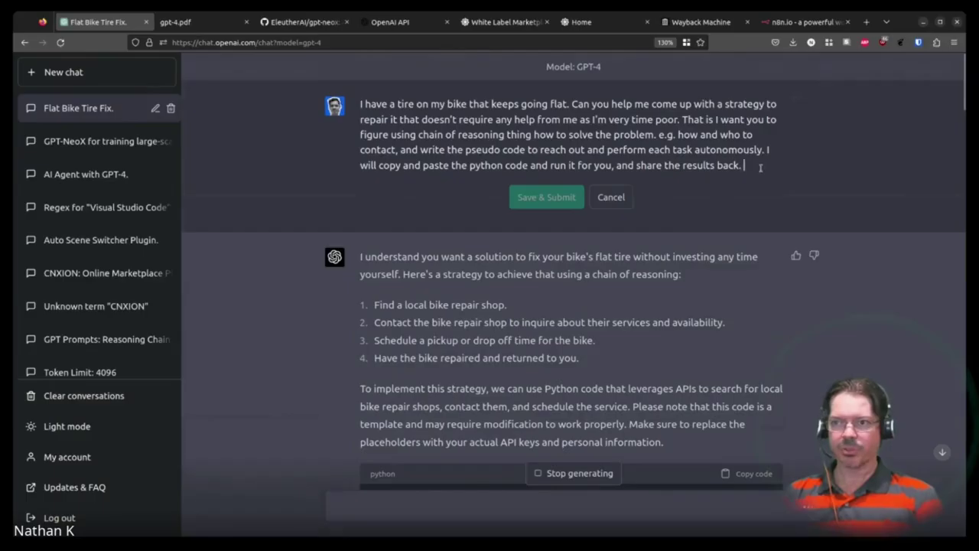
# Append a terminal-only, no-API-keys requirement and a request for 3 strategies, then resubmit
pyautogui.press('Return')
pyautogui.press('Return')
pyautogui.write("I don'")
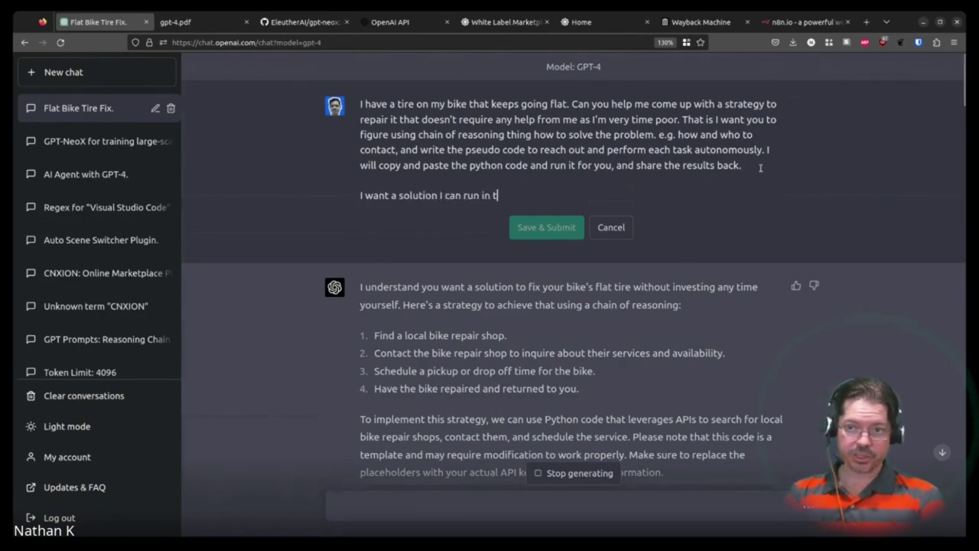
pyautogui.write("terminal. I don't want to register for any API keys.")
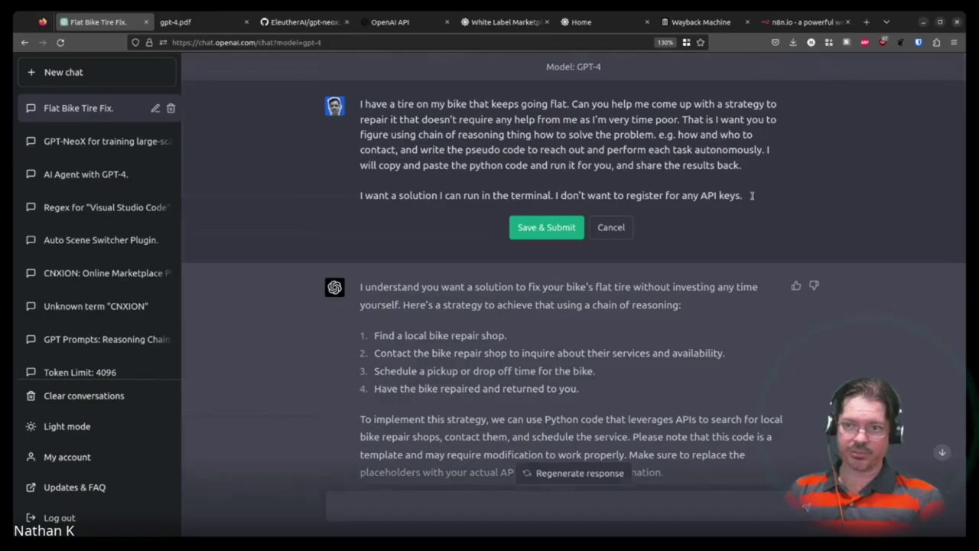
pyautogui.press('Return')
pyautogui.press('Return')
pyautogui.write('What are 3 strategies that w')
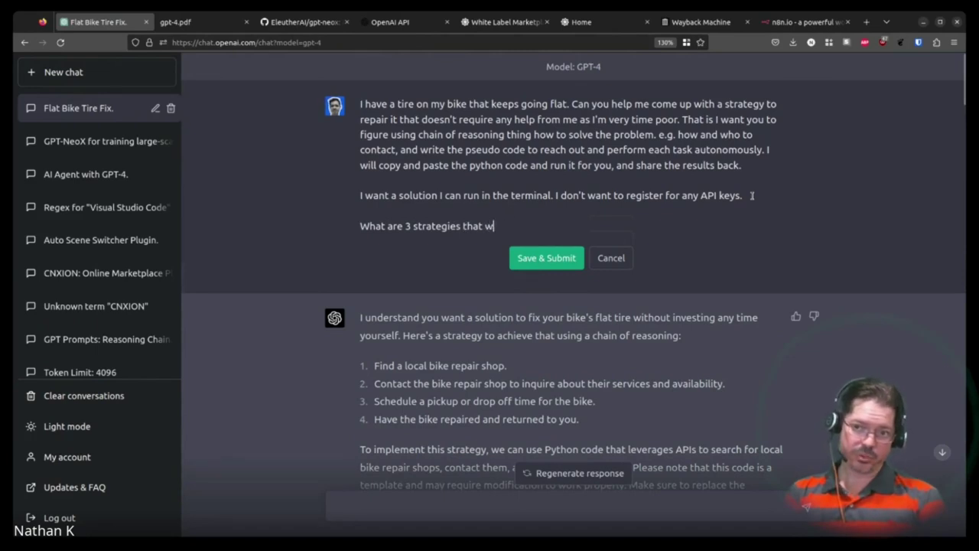
pyautogui.write('e could explore to solve this')
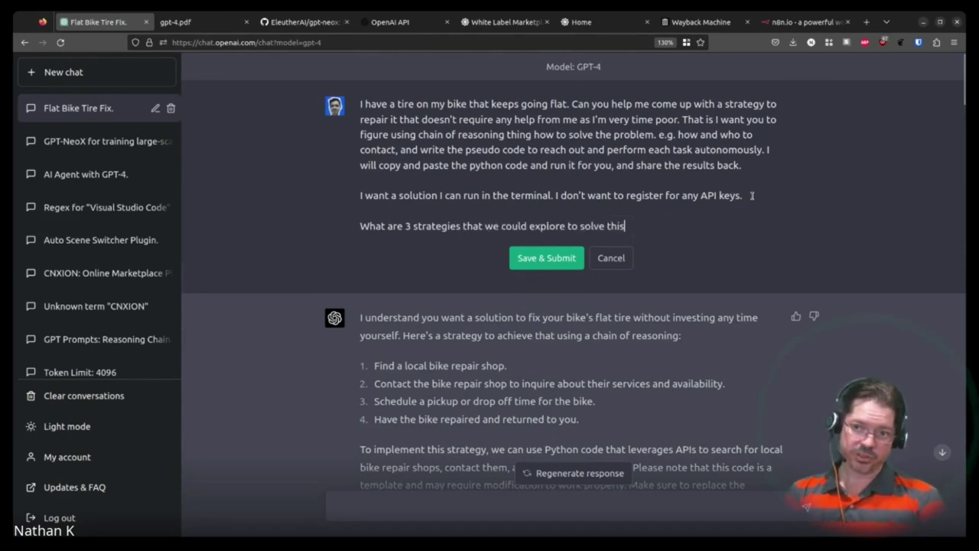
pyautogui.write(' problem?')
pyautogui.click(558, 262)
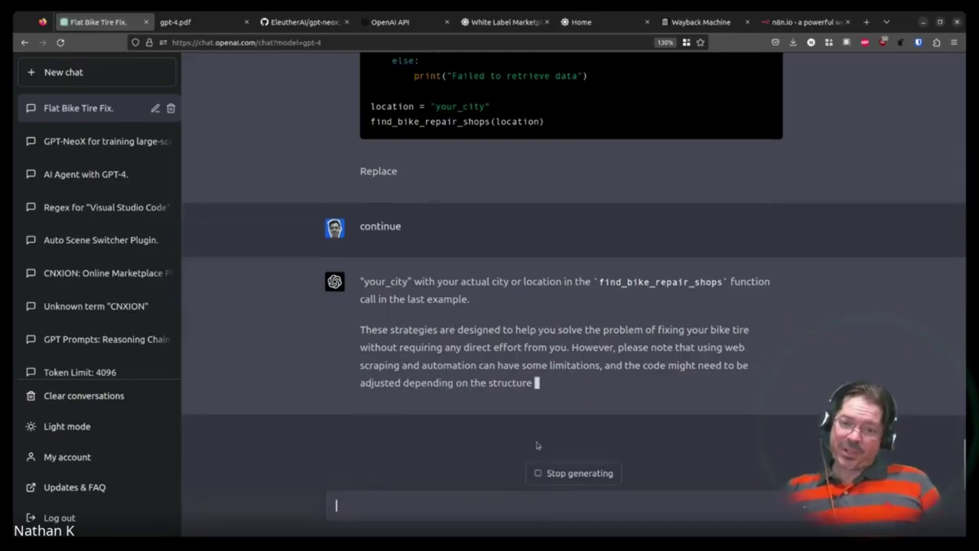
# Scroll to the top and highlight the original flat-tire request paragraph
pyautogui.scroll(10, 538, 445)
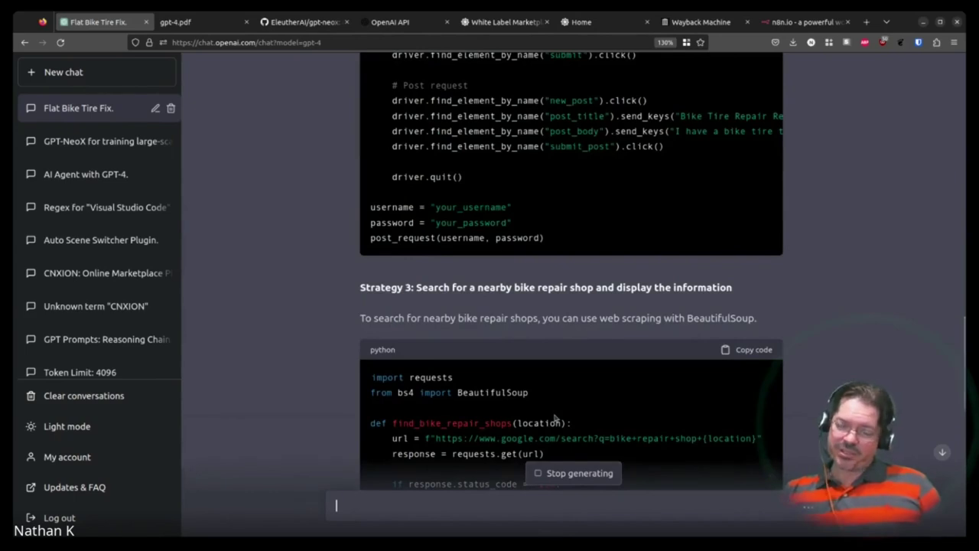
pyautogui.scroll(15, 555, 417)
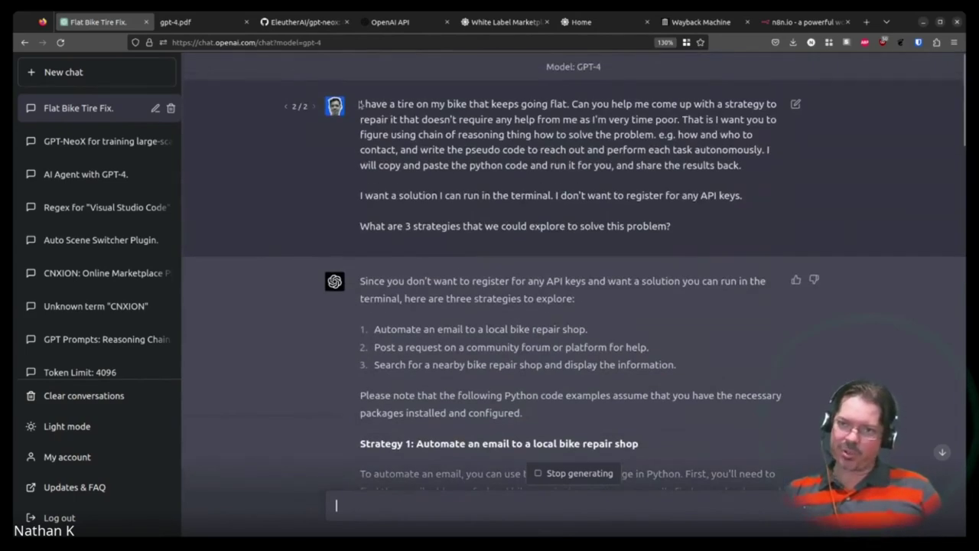
pyautogui.moveTo(360, 104); pyautogui.dragTo(757, 166)
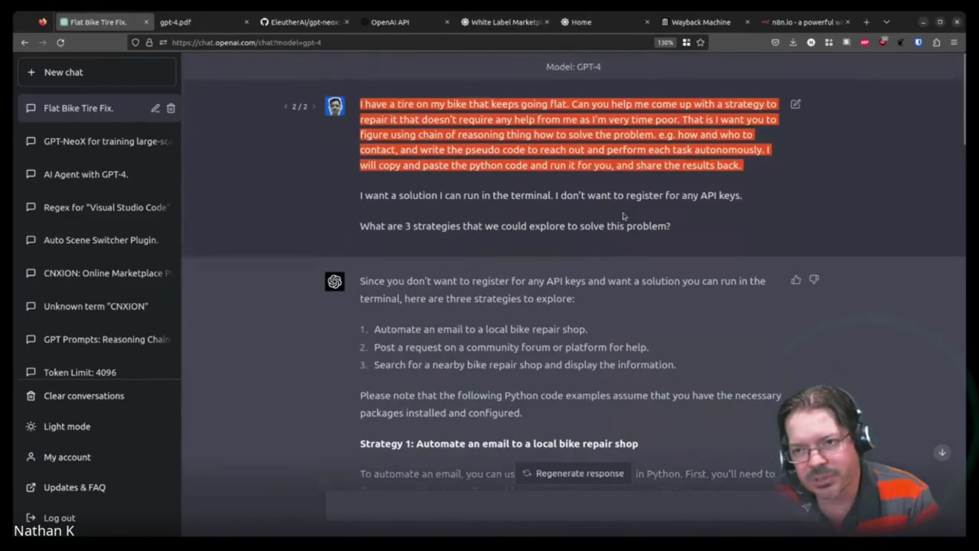
# Scroll through GPT-4's three strategies for the terminal-only, no-API-key flat bike tire fix
pyautogui.scroll(-15, 623, 217)
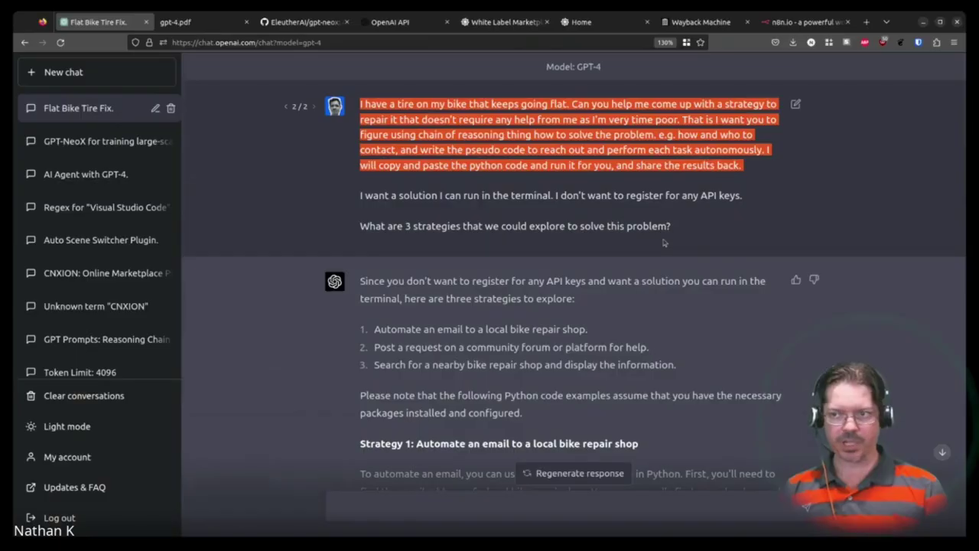
# Load aikingdom.io in a new browser tab
pyautogui.click(867, 23)
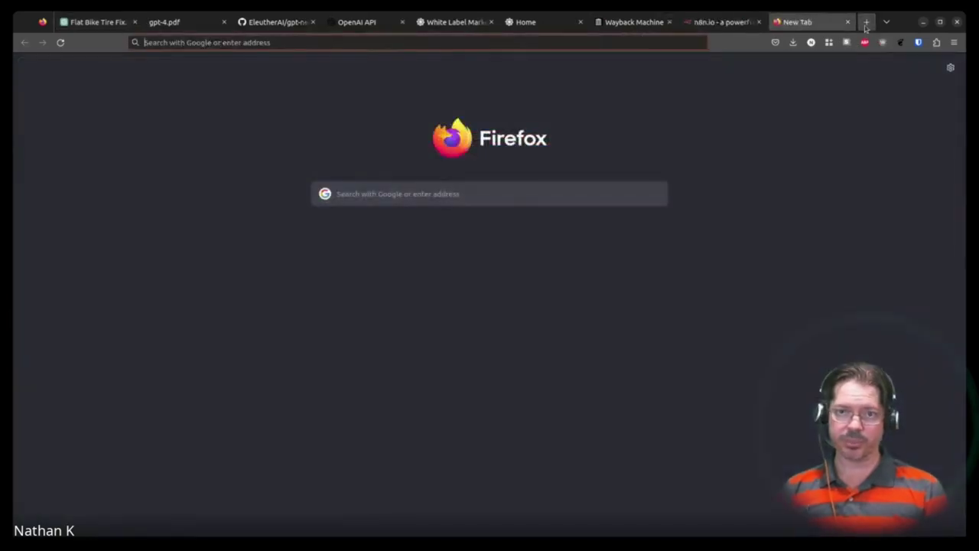
pyautogui.write('aik')
pyautogui.click(387, 221)
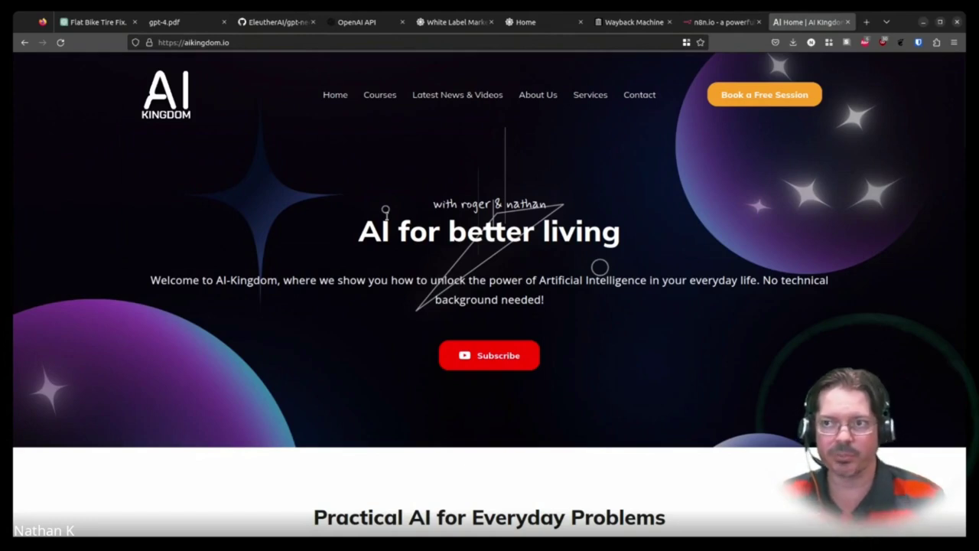
# Load wearecnxion.com in another tab, then switch back to the AI Kingdom home page
pyautogui.click(866, 21)
pyautogui.write('we')
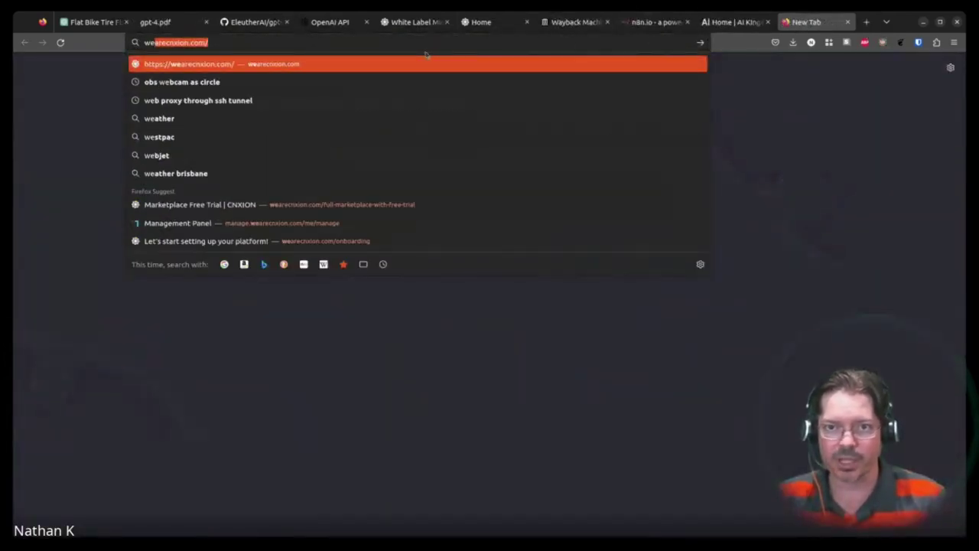
pyautogui.press('Return')
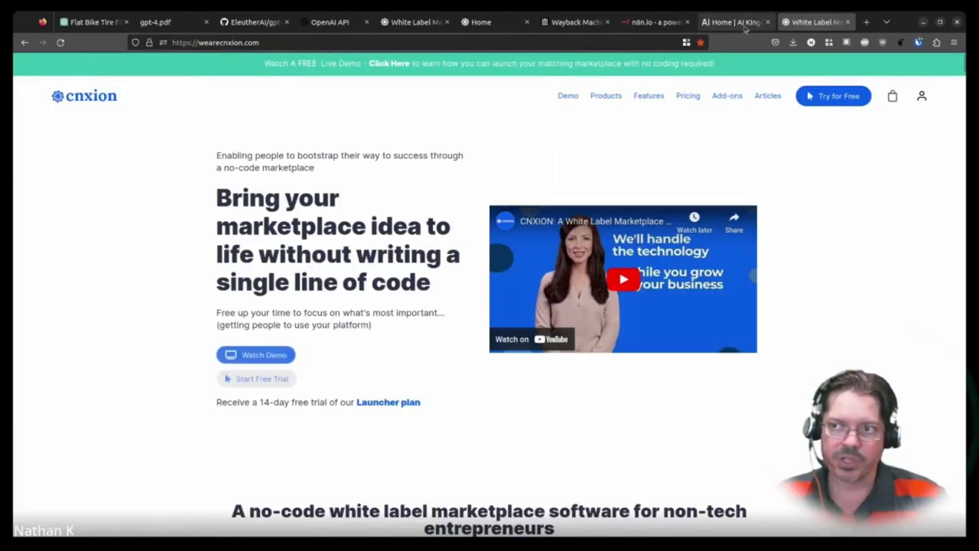
pyautogui.click(744, 26)
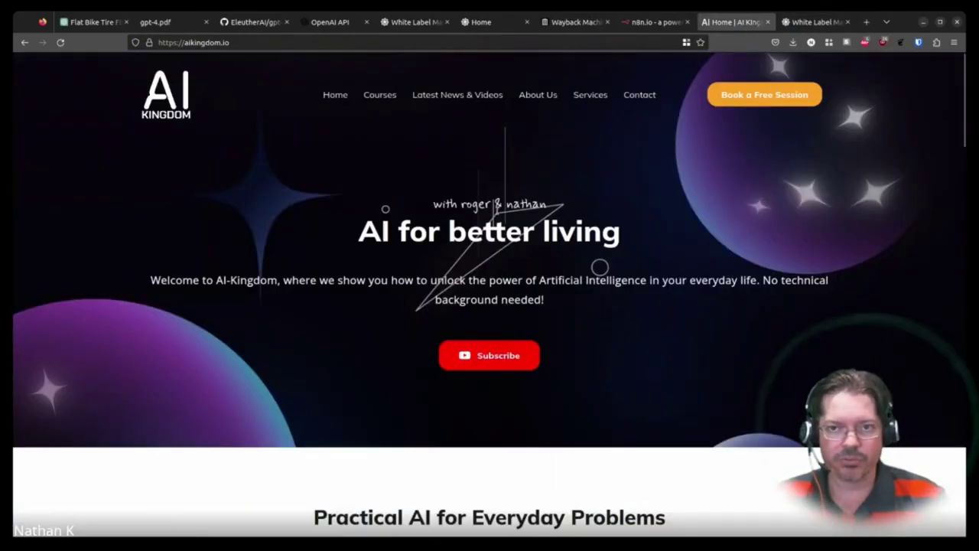